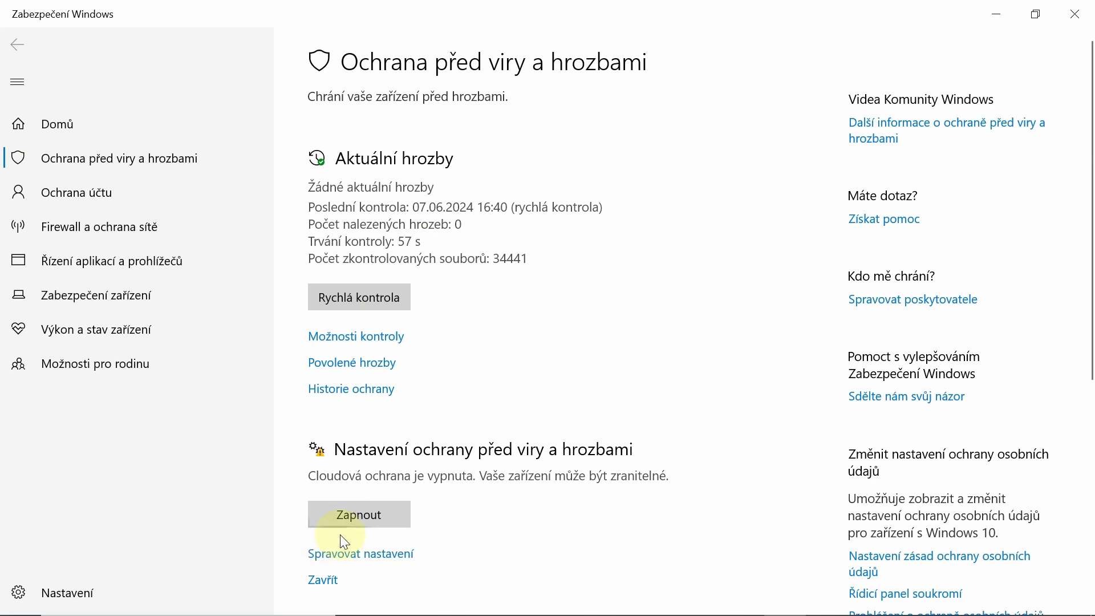
Open the virus and threat protection settings and turn off real-time protection.
click(345, 562)
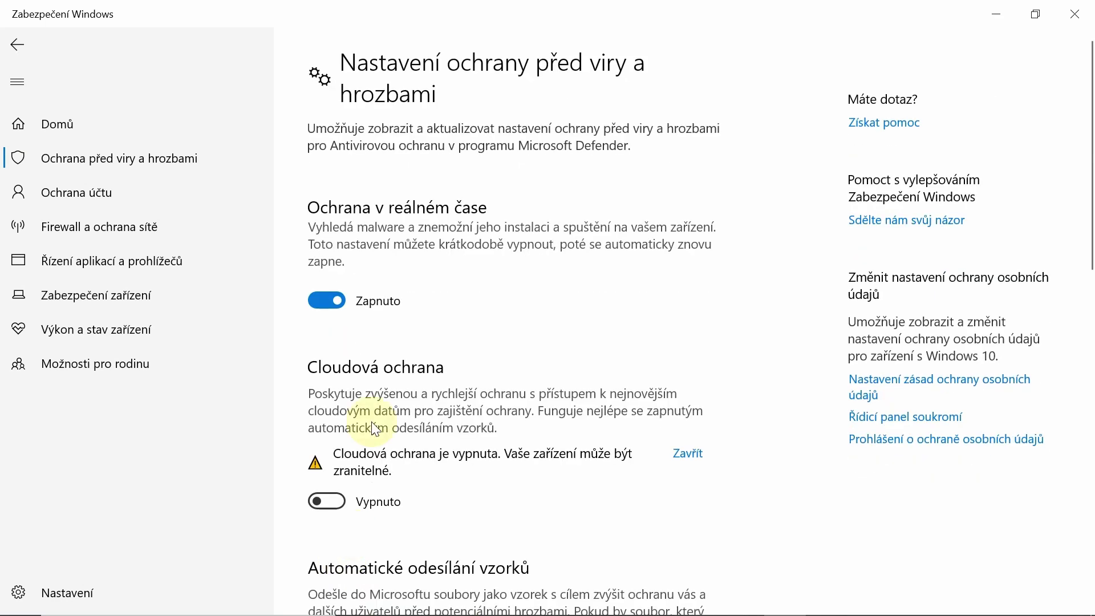
click(333, 299)
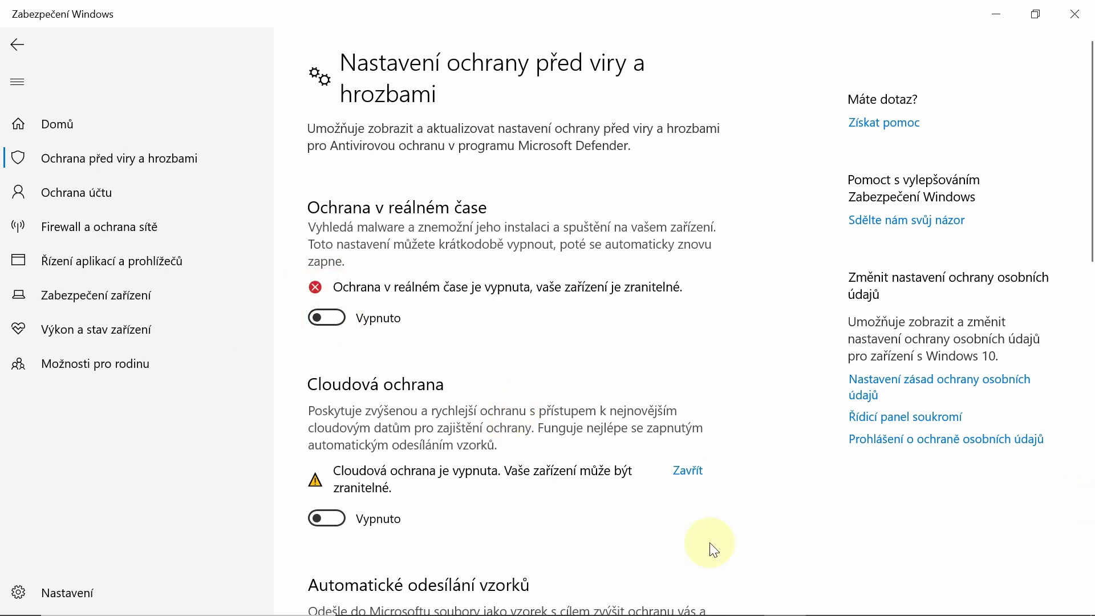
Add the folder smaz111111 on drive E: to the antivirus exclusions and close the Windows Security and Settings windows.
scroll(714, 551, down, 10)
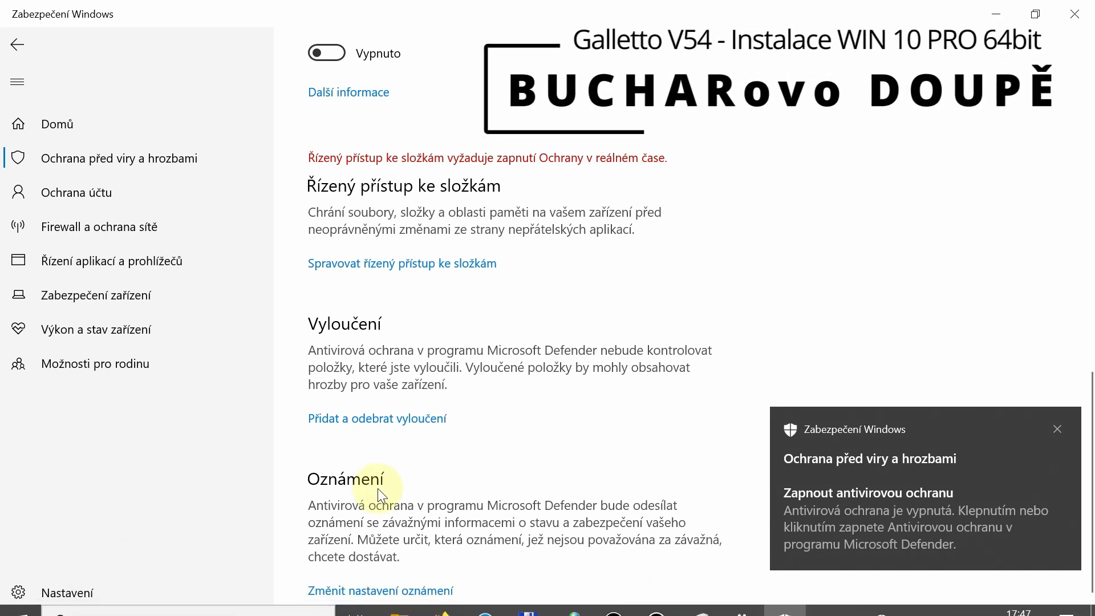
click(369, 422)
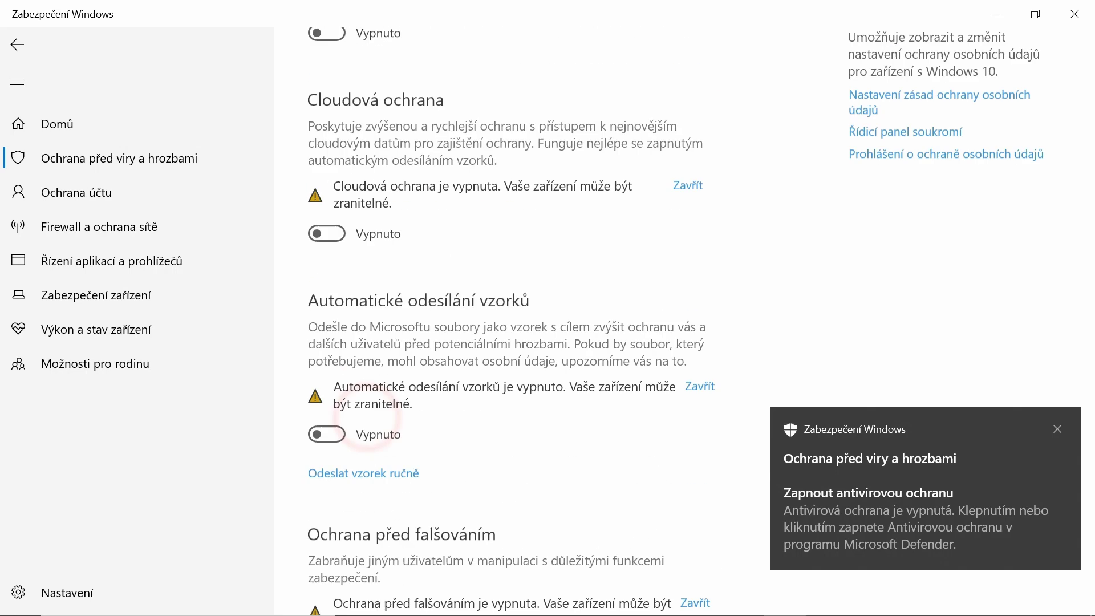
scroll(419, 398, down, 3)
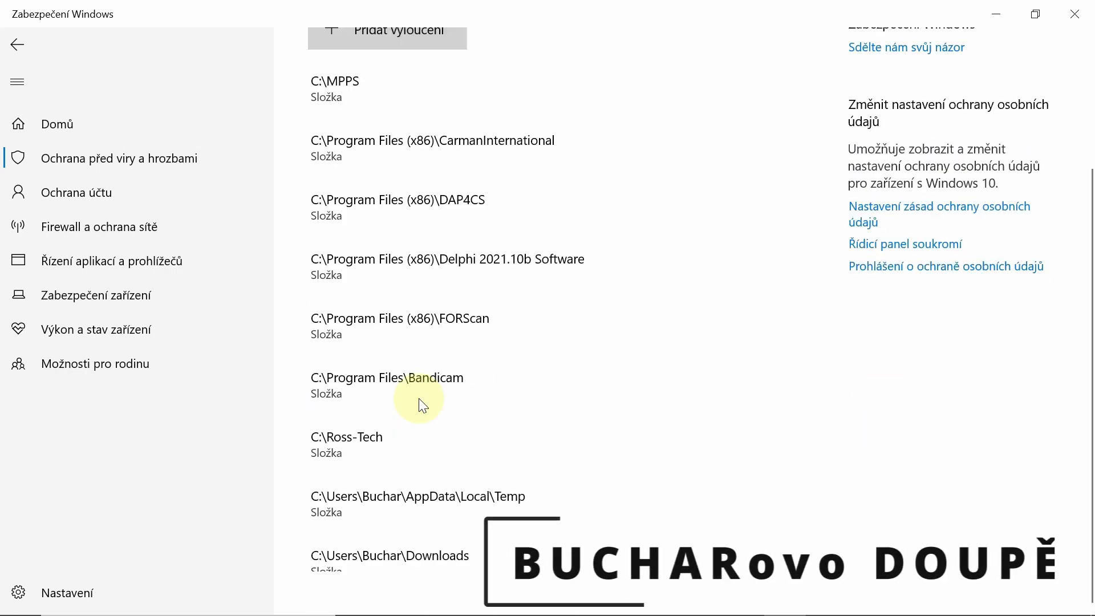
click(355, 33)
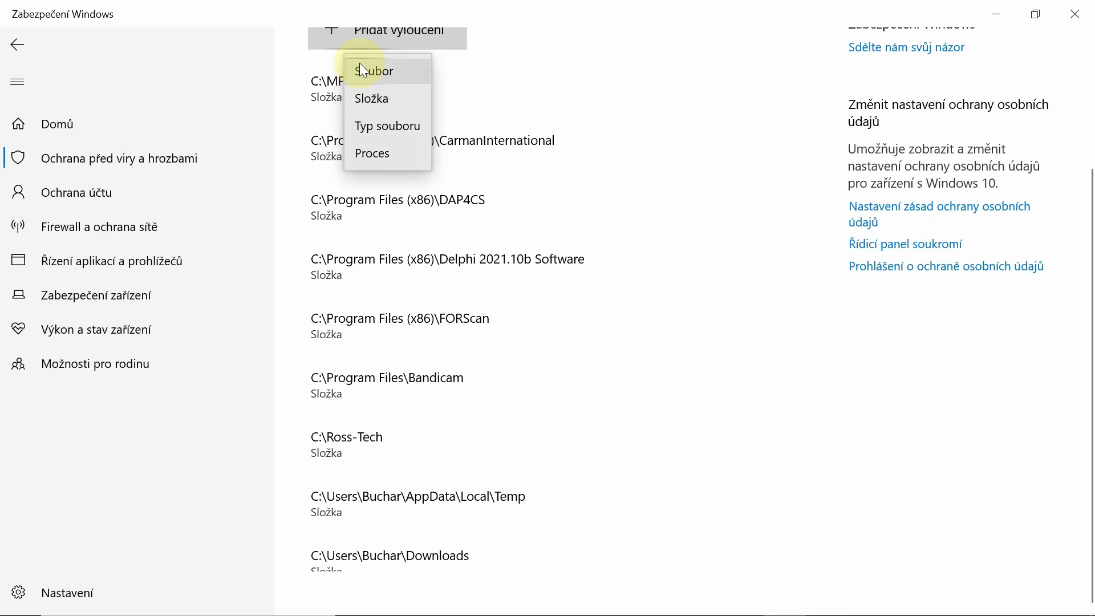
click(362, 95)
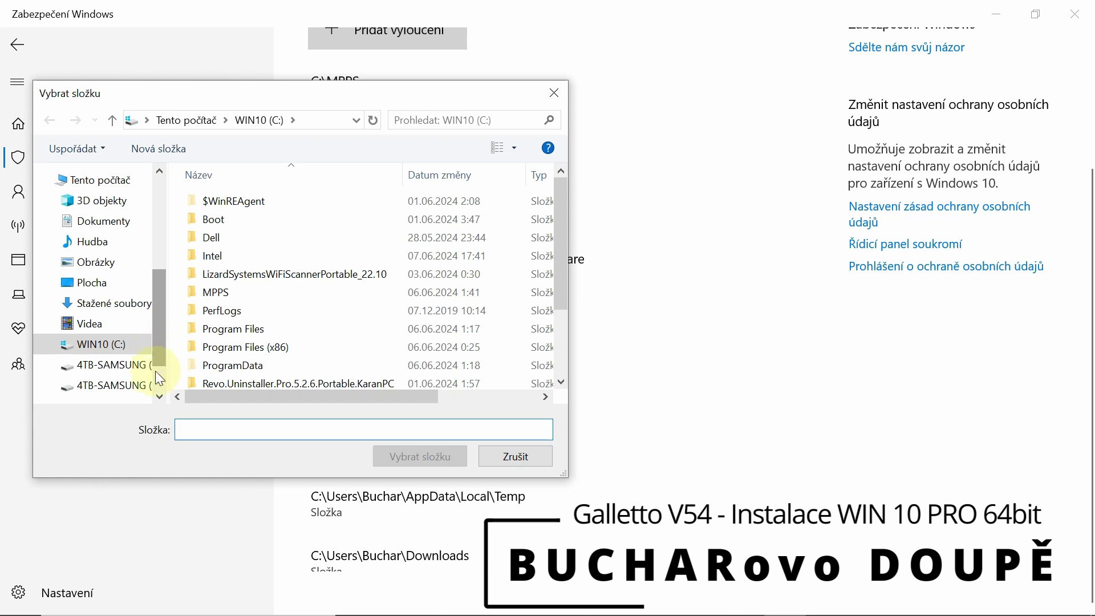
scroll(158, 382, down, 1)
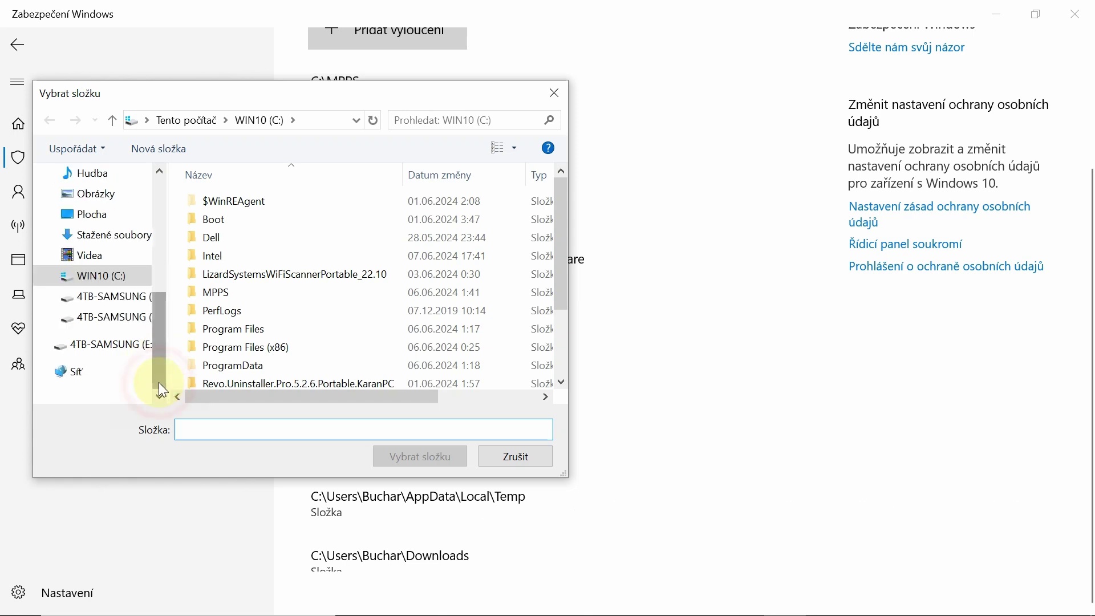
click(108, 350)
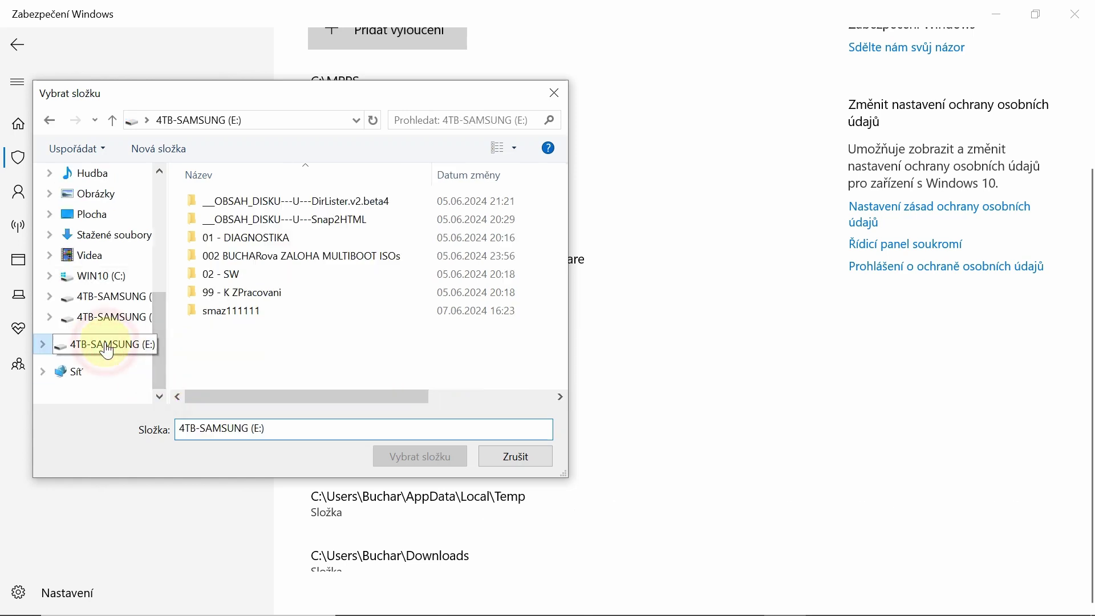
click(228, 308)
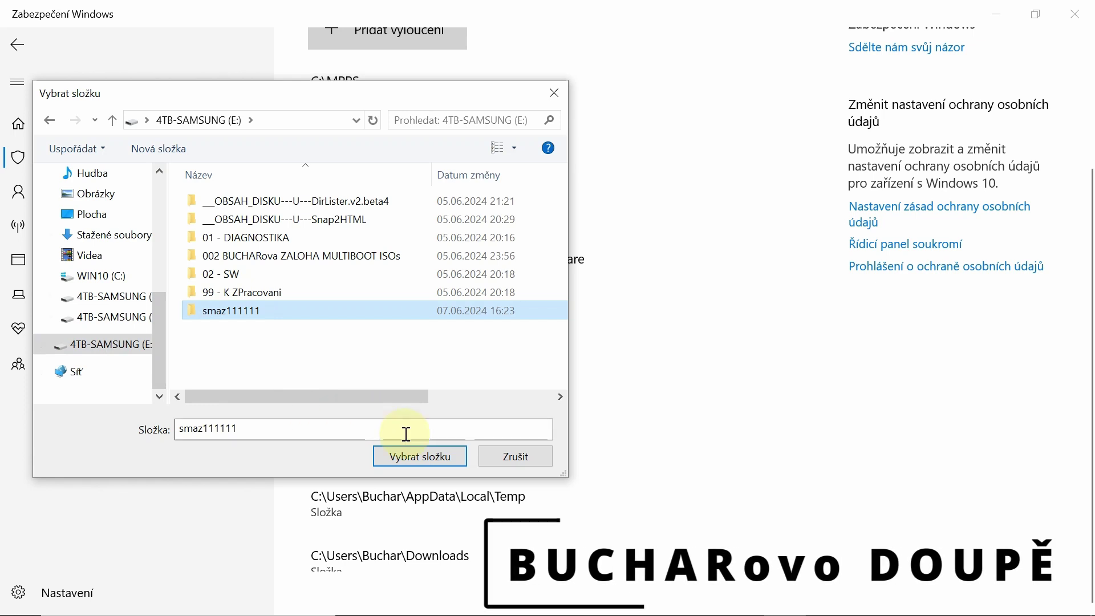
click(412, 457)
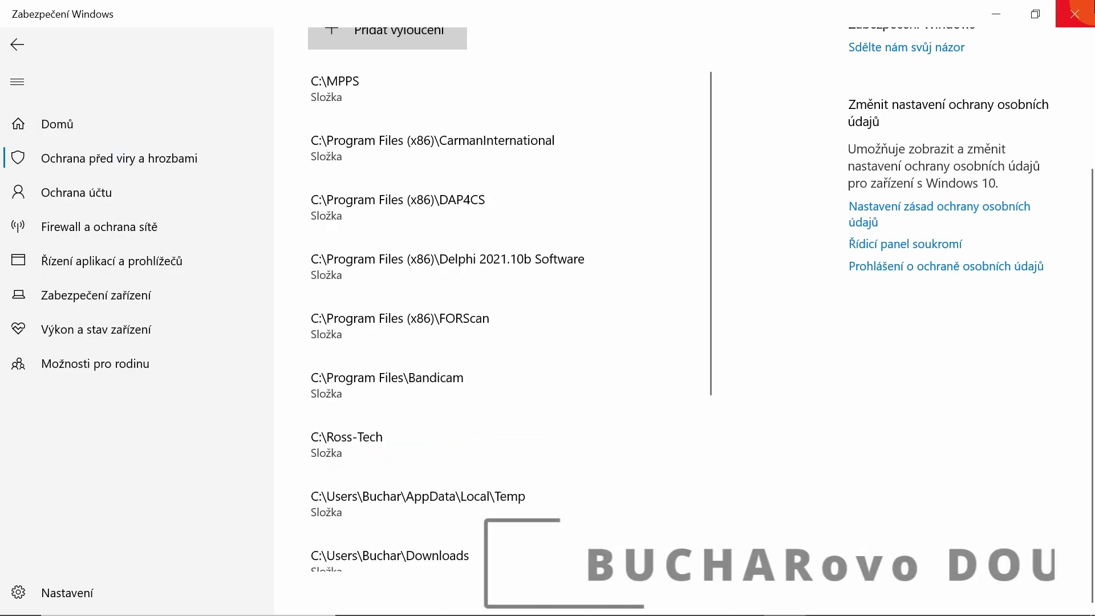
click(1083, 16)
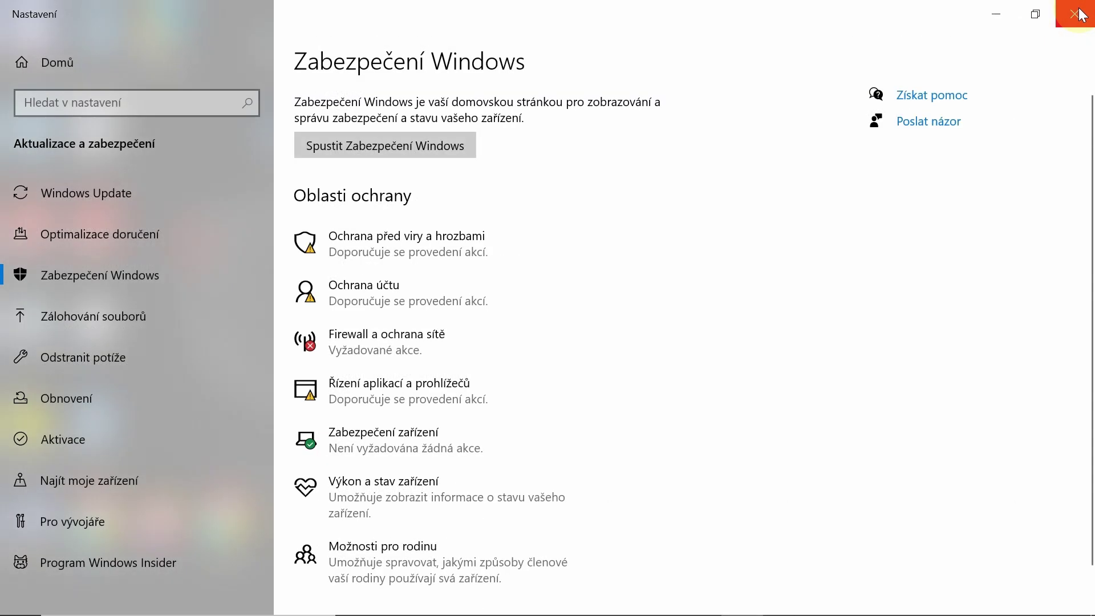
click(1082, 15)
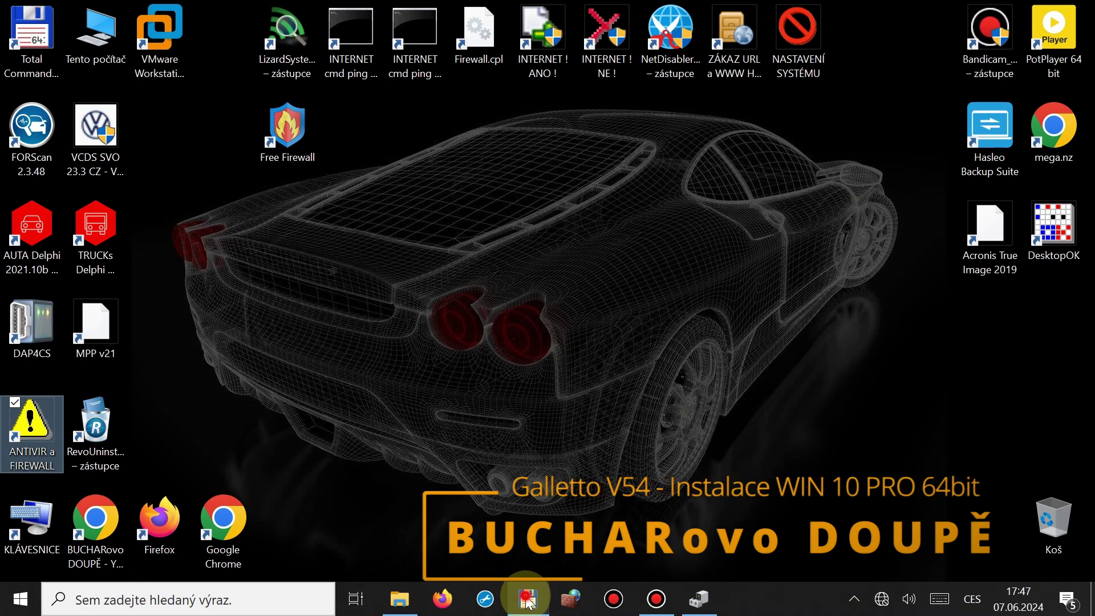
In Total Commander, copy the folder Patch No Reg Key v54 0475 from the DVD original archive into e:\smaz111111\SMAZ.
click(529, 600)
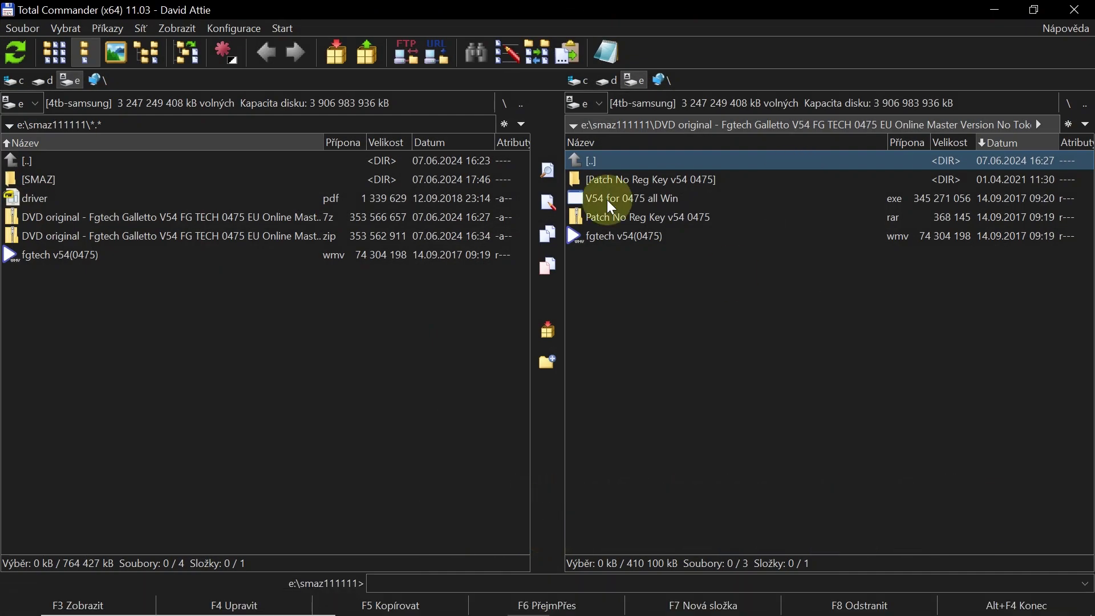
double_click(33, 178)
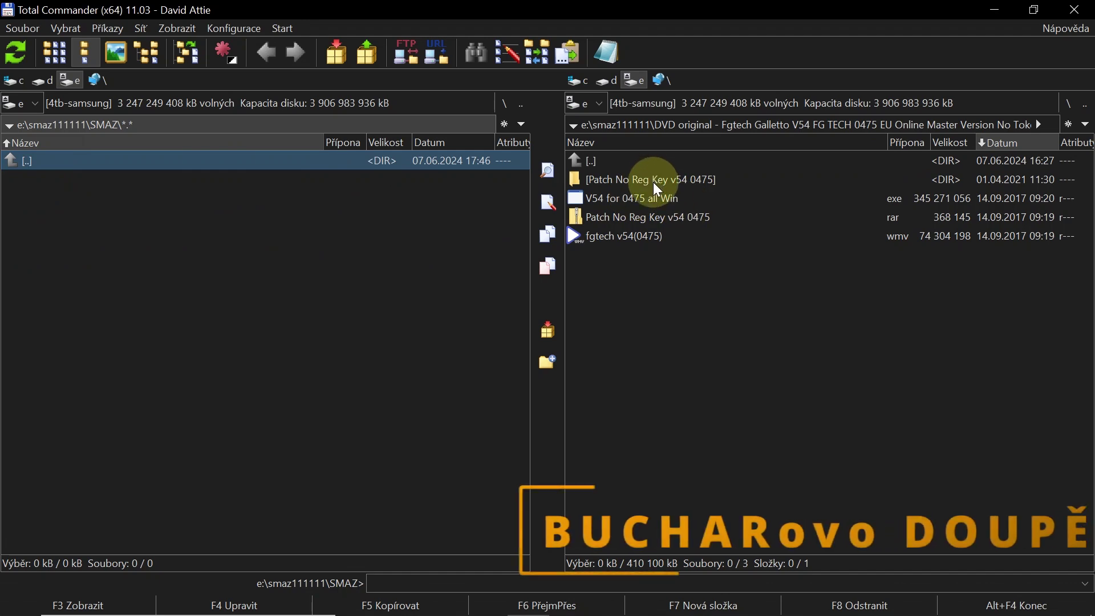
click(608, 206)
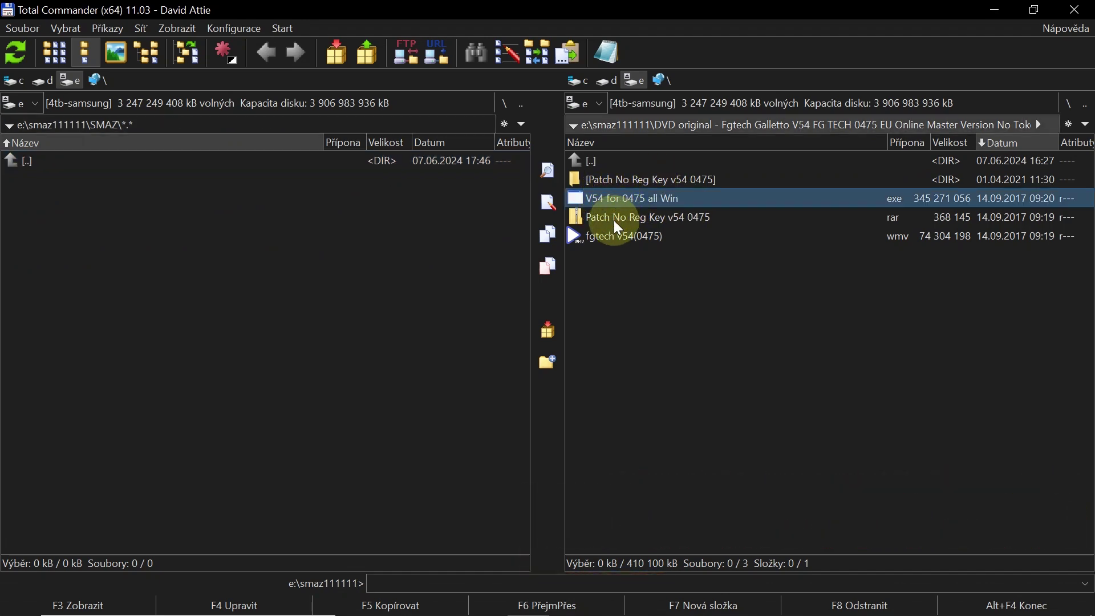
click(618, 183)
double_click(617, 181)
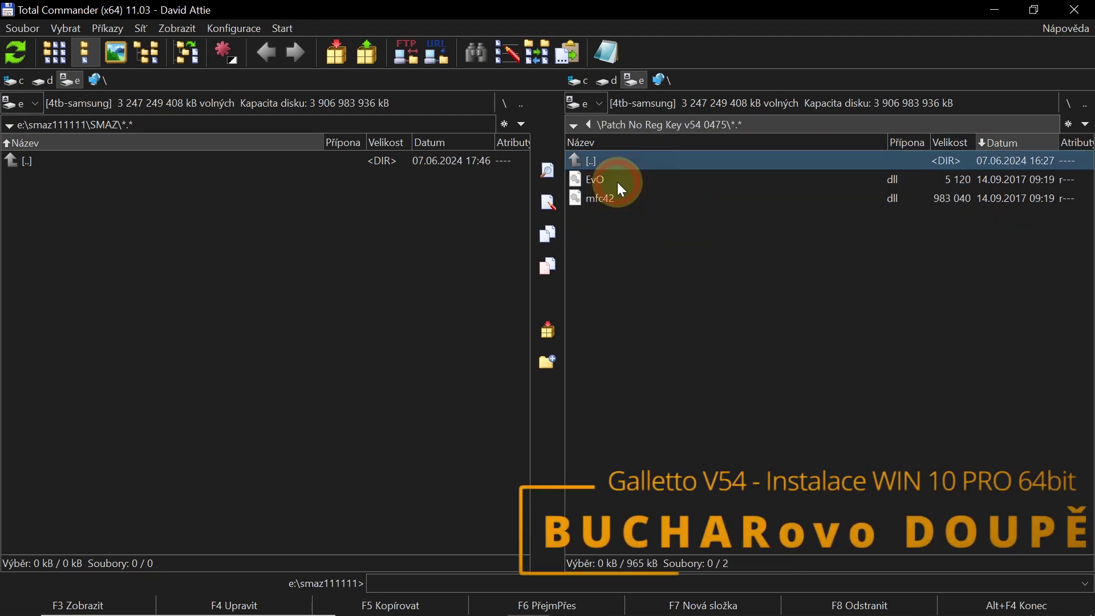
double_click(629, 163)
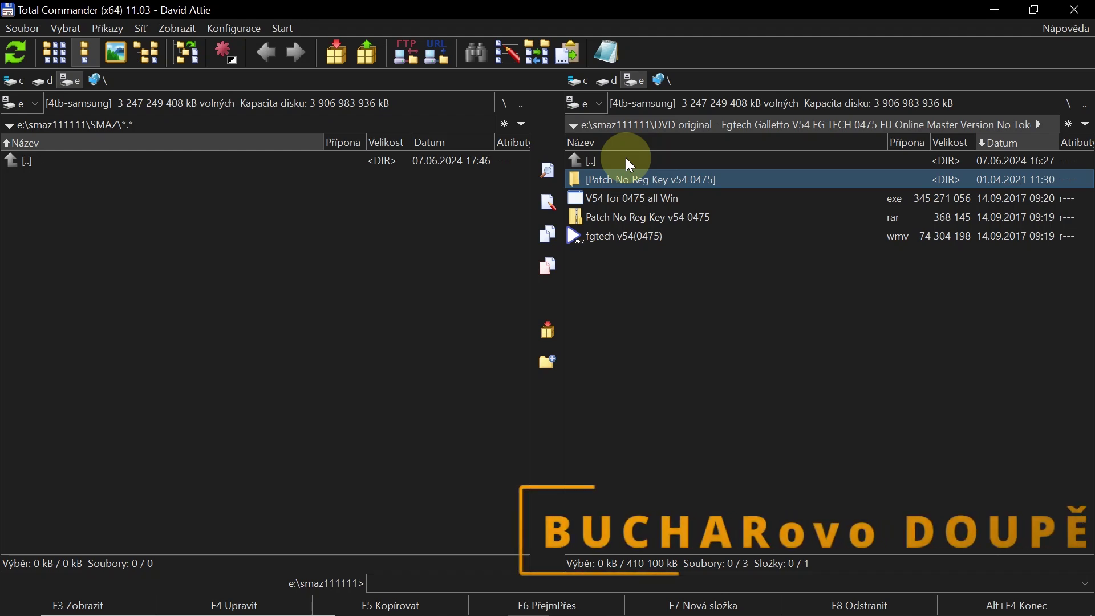
key(F5)
key(Return)
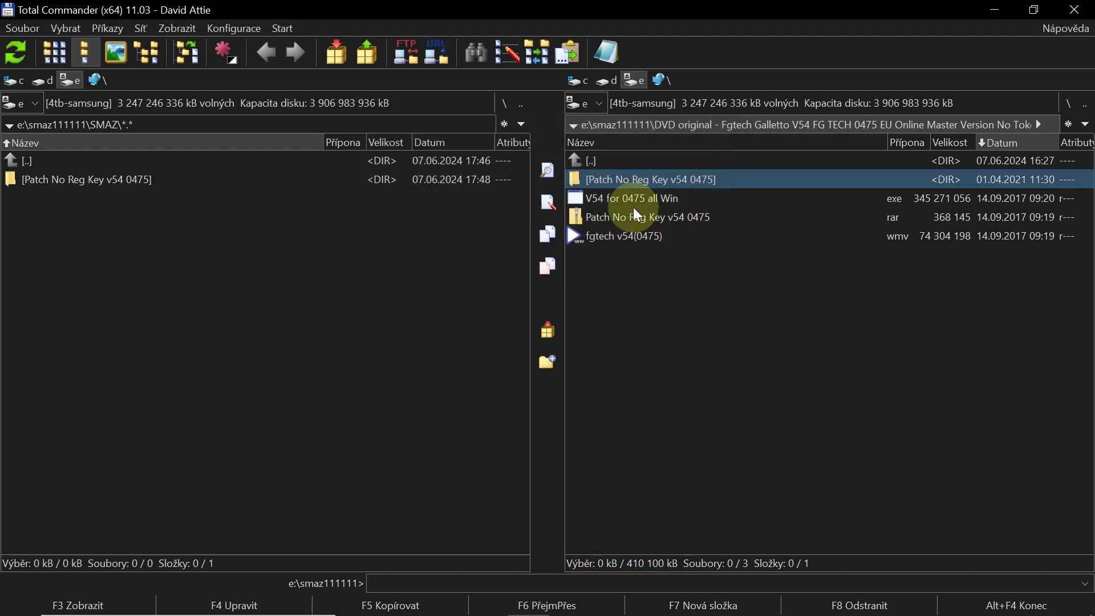
Extract V54 for 0475 all Win.exe from the archive into e:\smaz111111\SMAZ.
click(599, 203)
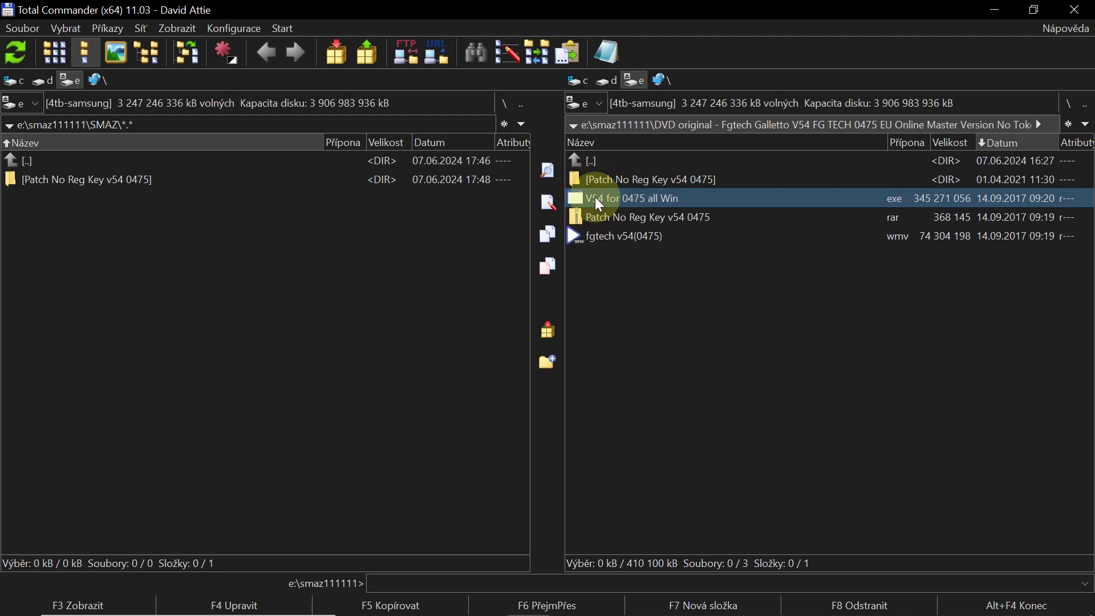
key(F5)
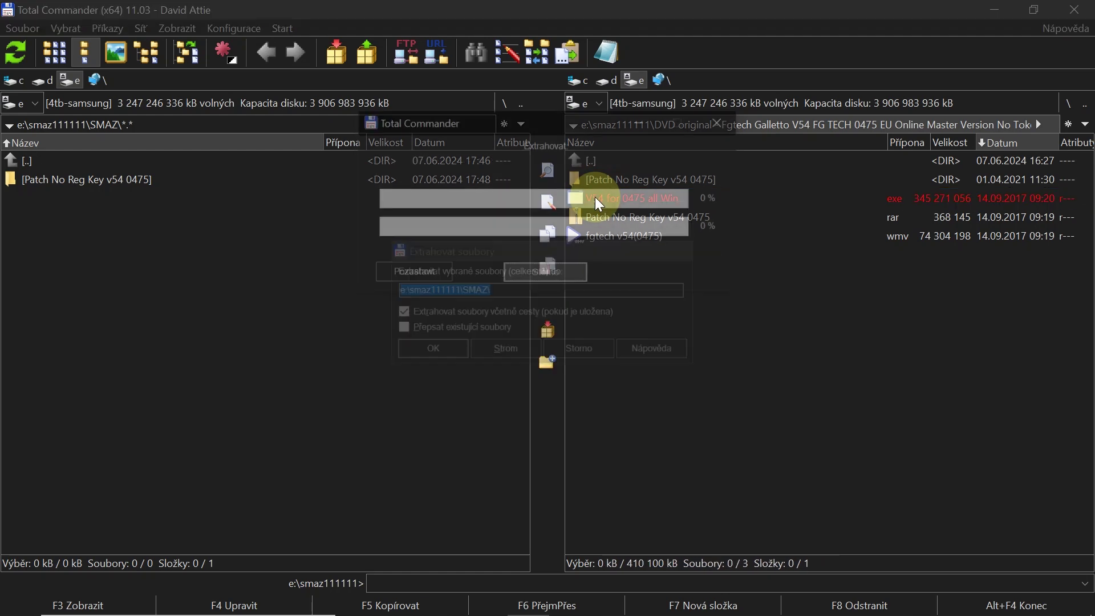
key(Return)
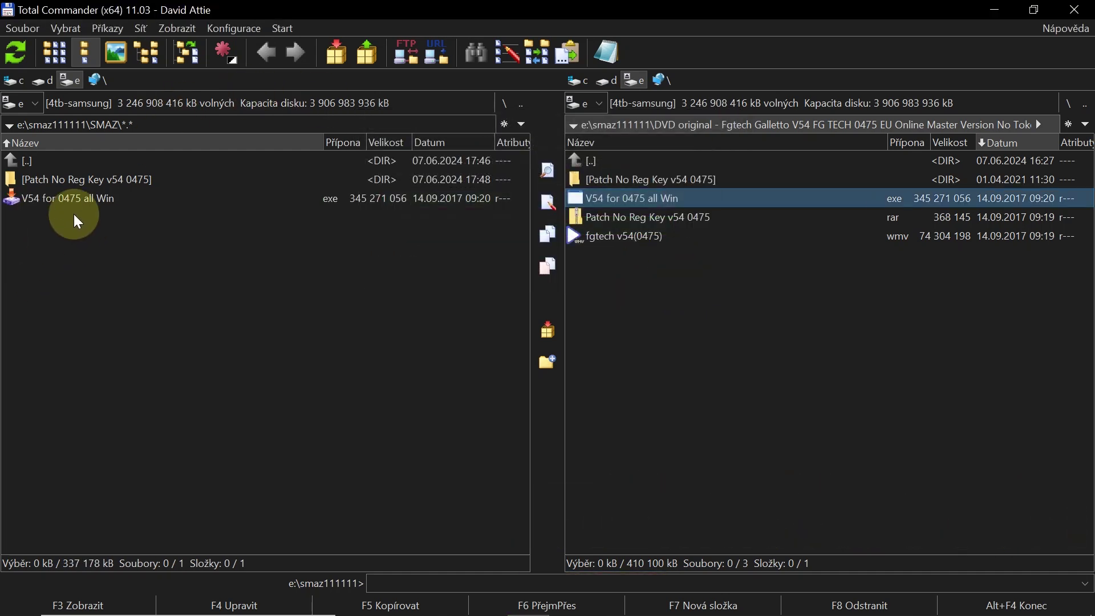
Restore the file manager from full screen to a smaller window placed over the middle of the desktop.
click(1035, 11)
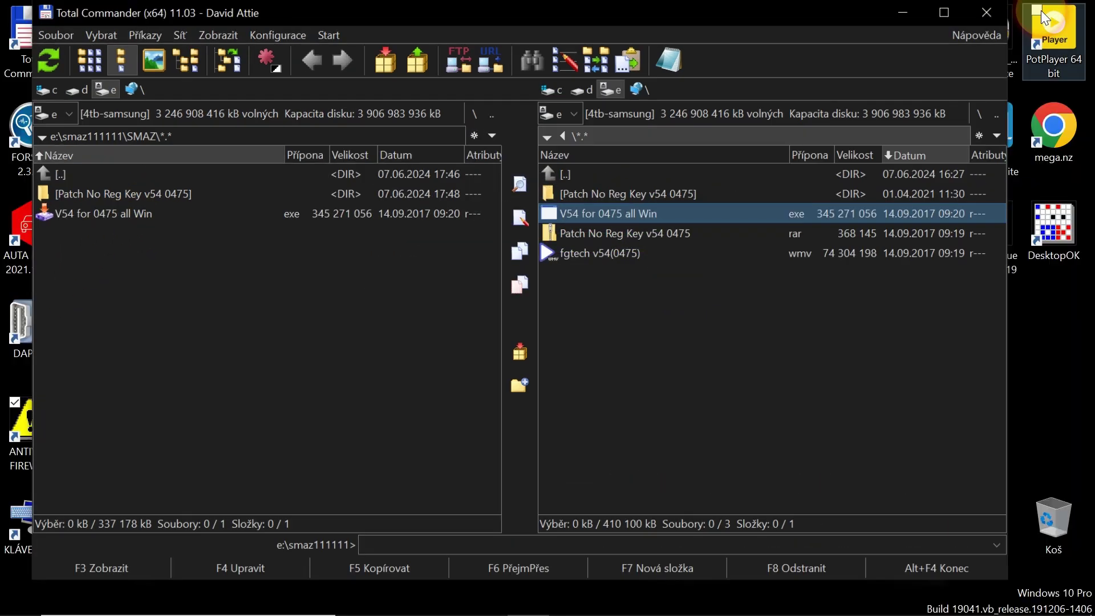
click(117, 231)
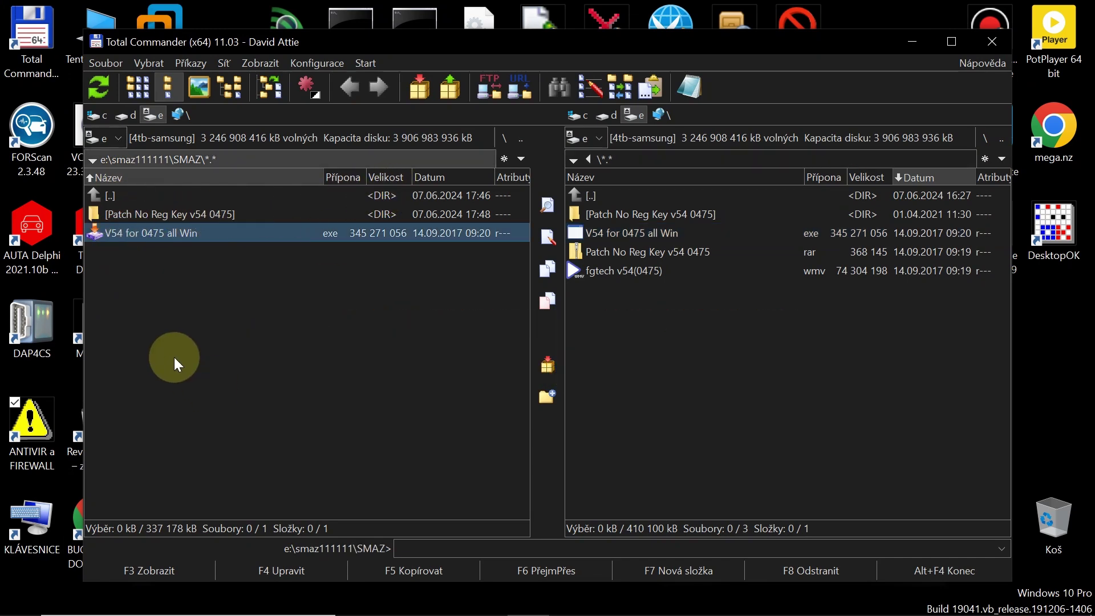
click(816, 458)
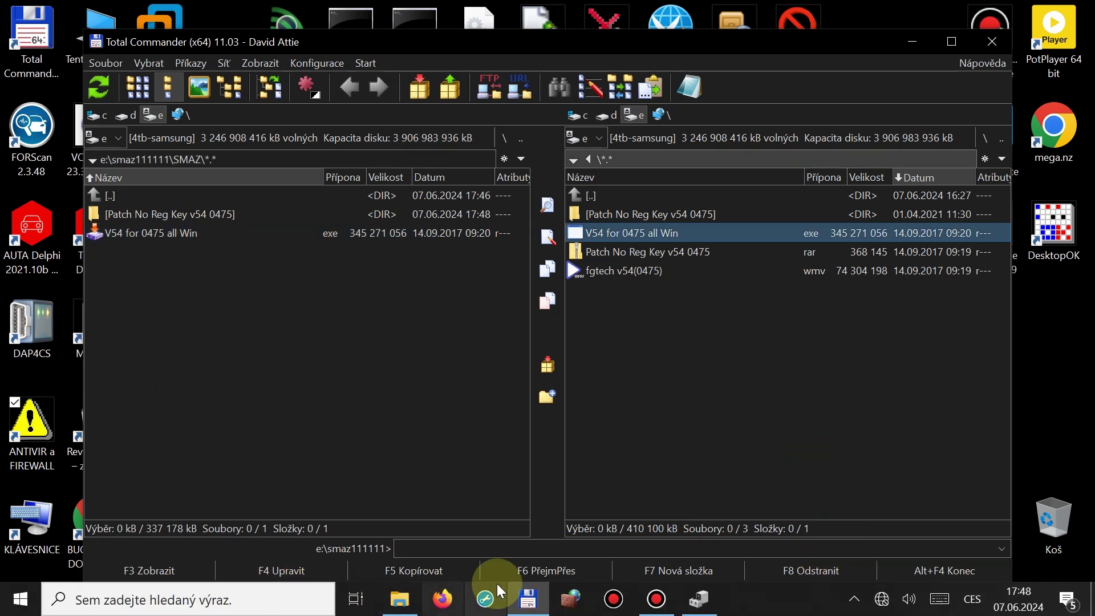
Examine the device categories in Device Manager with the network adapters collapsed, and minimize its window.
mouse_move(706, 607)
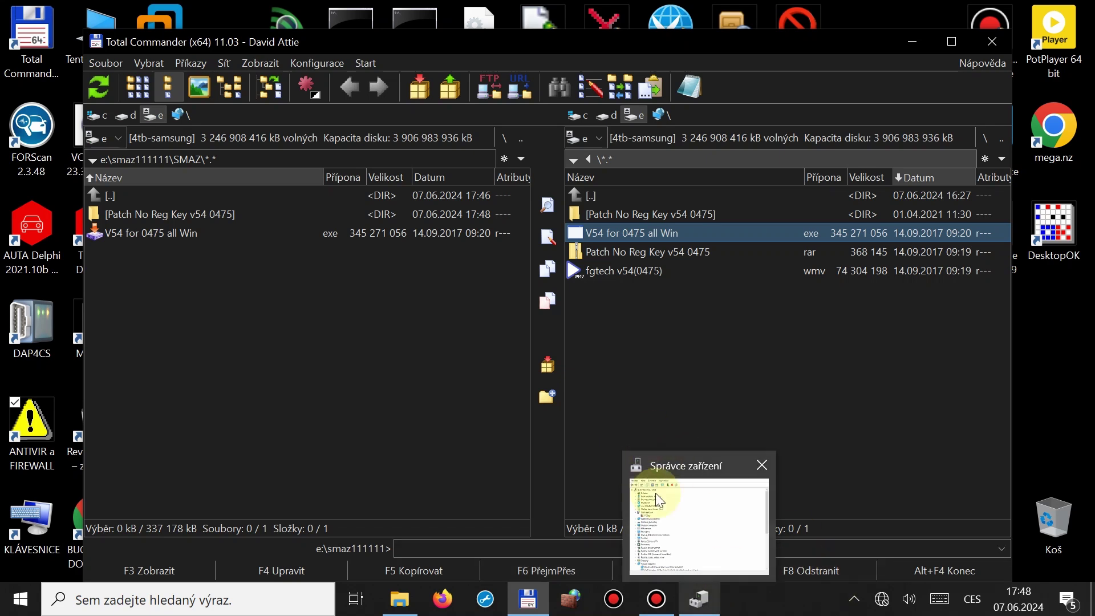
click(670, 508)
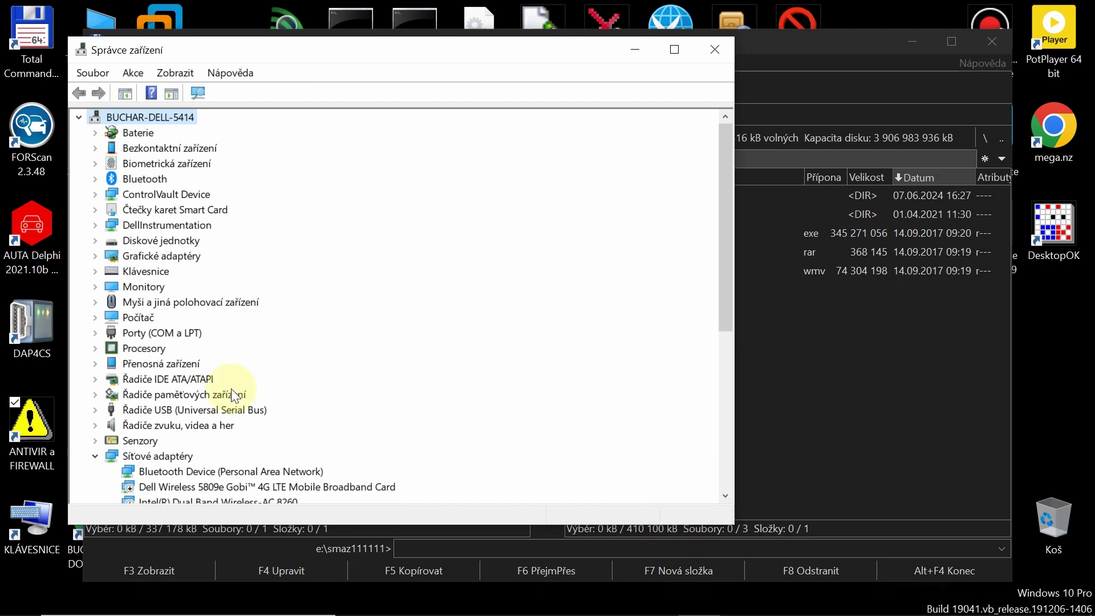
click(95, 457)
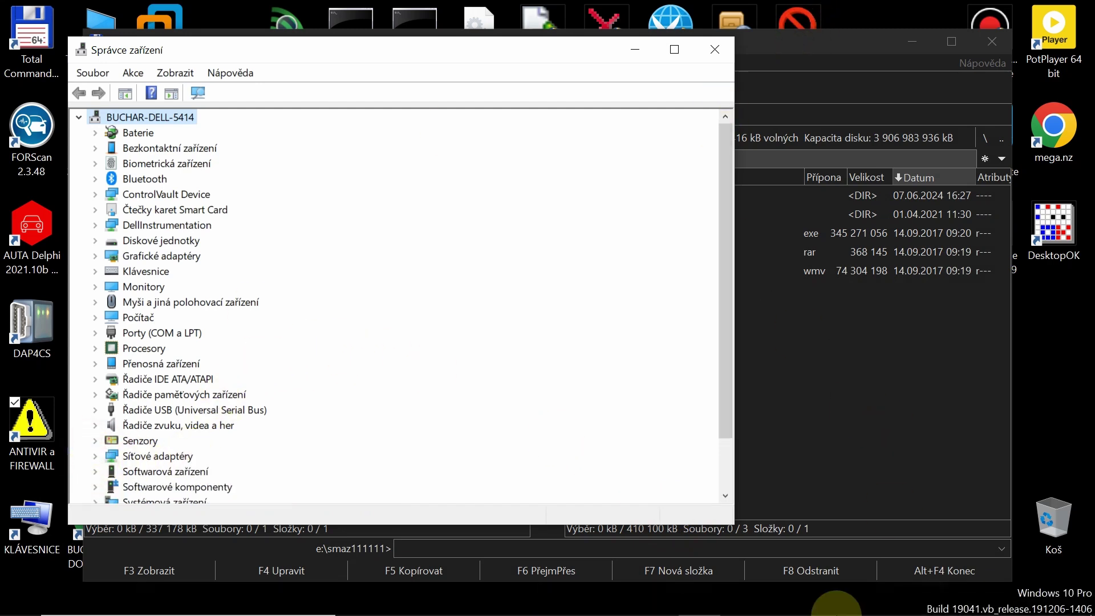
mouse_move(834, 612)
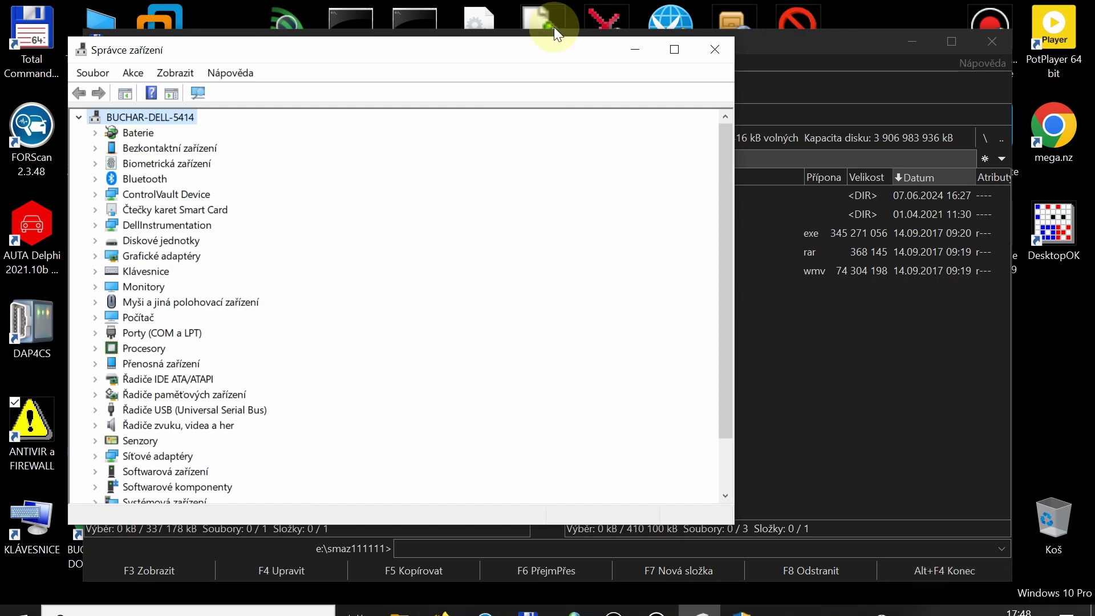
click(637, 53)
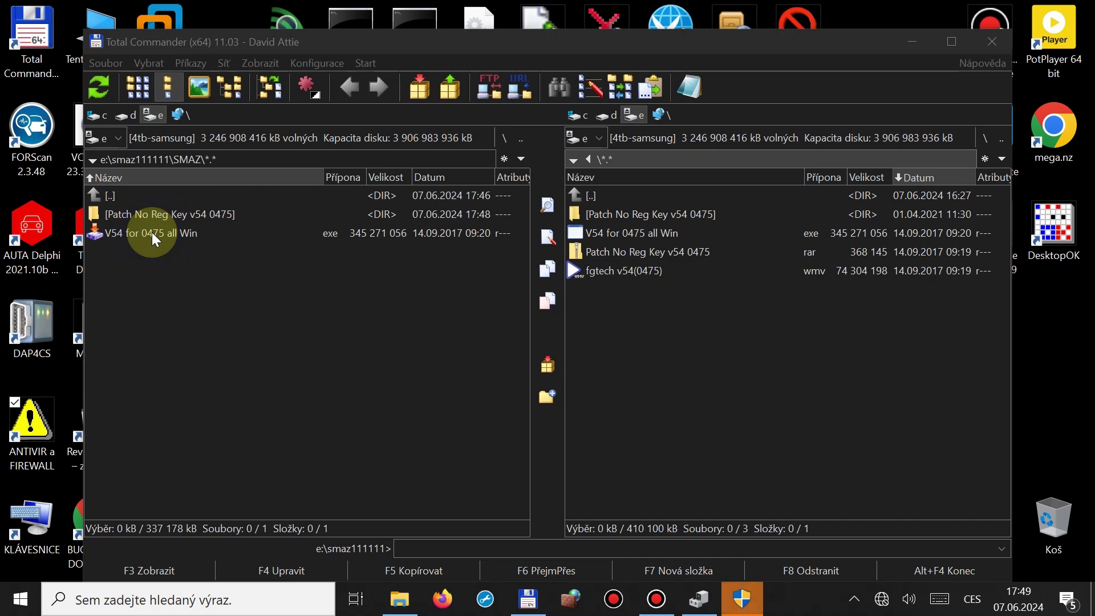
Run V54 for 0475 all Win.exe from the SMAZ folder as administrator and proceed past the installer's welcome page.
click(758, 600)
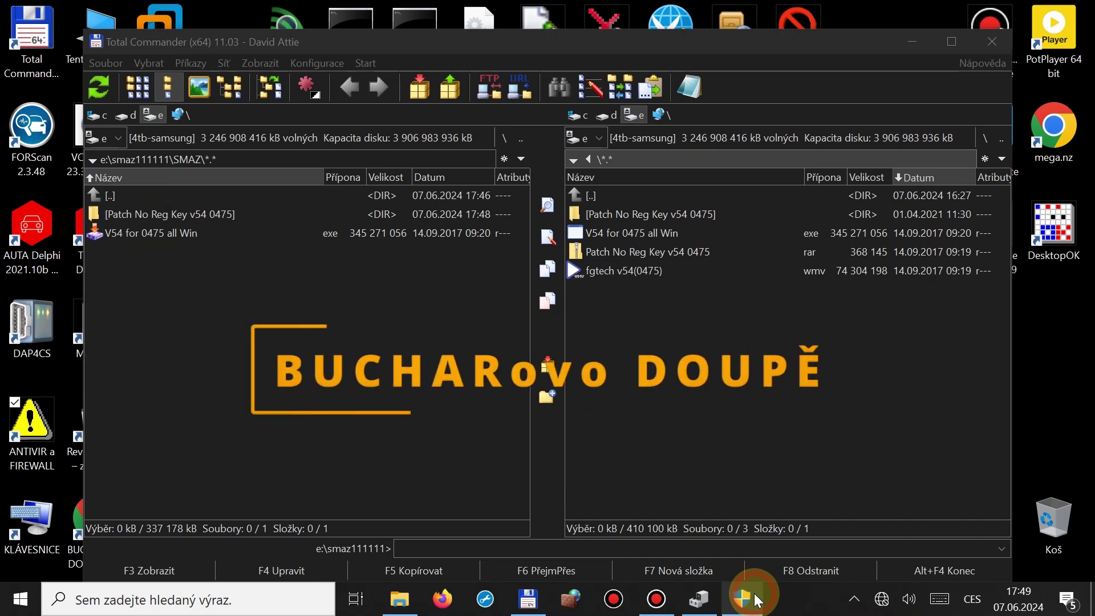
click(174, 230)
right_click(173, 229)
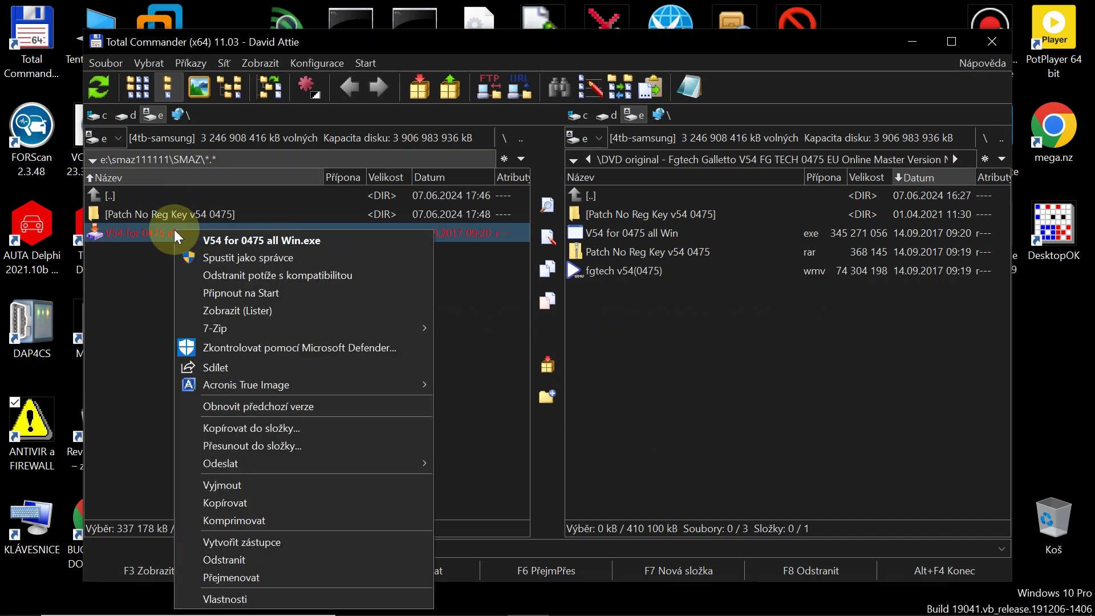
click(209, 261)
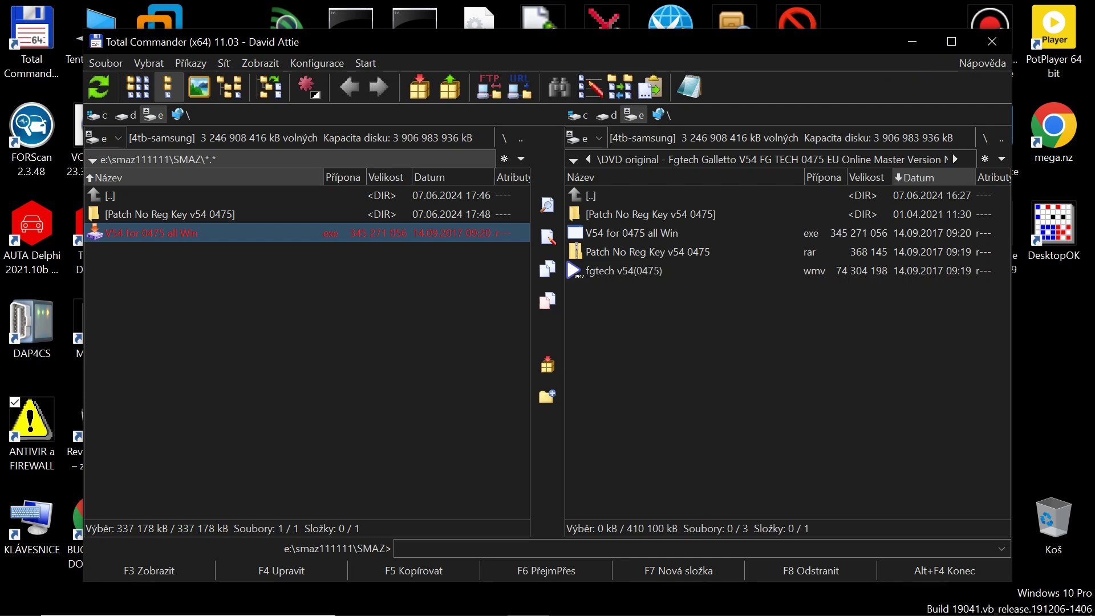
click(461, 423)
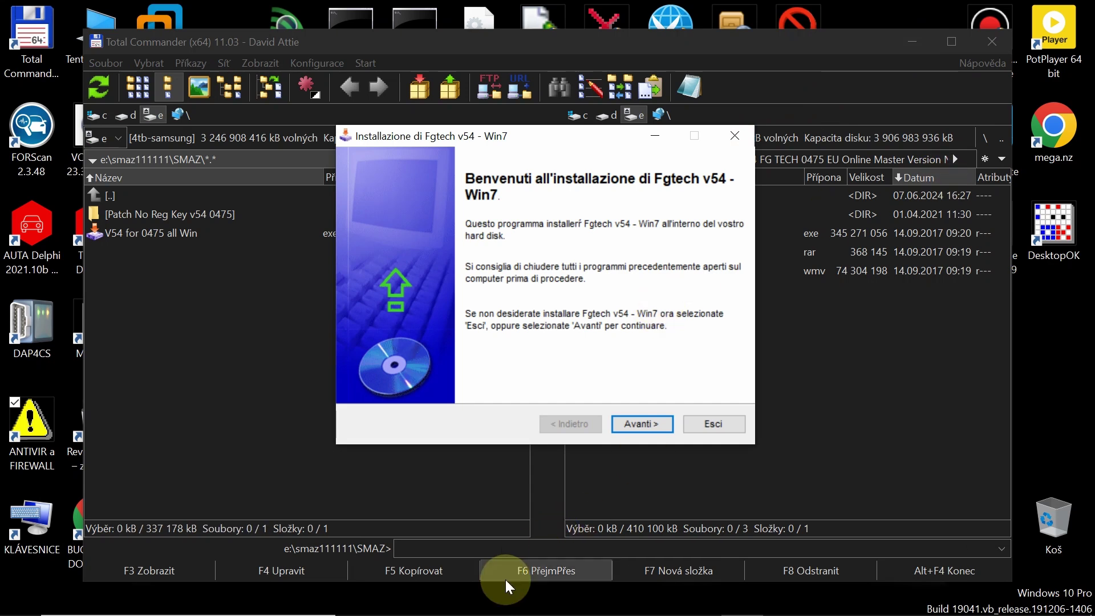
click(645, 426)
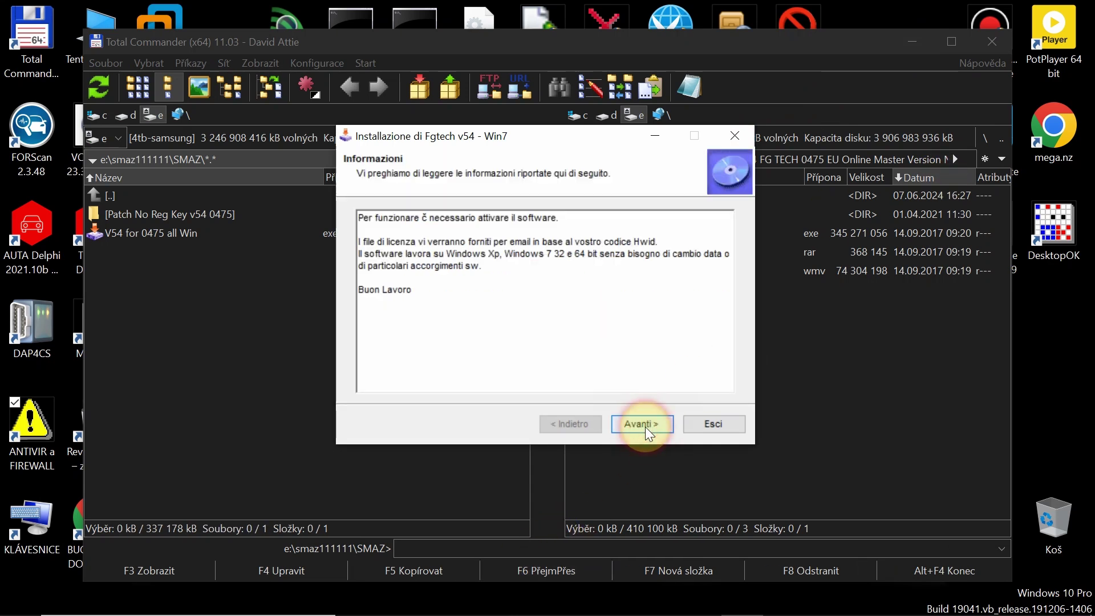
Install Fgtech v54 - Win7 into C:\Program Files (x86)\Fgtech v54 - Win7, agreeing to create the missing destination folder.
click(645, 427)
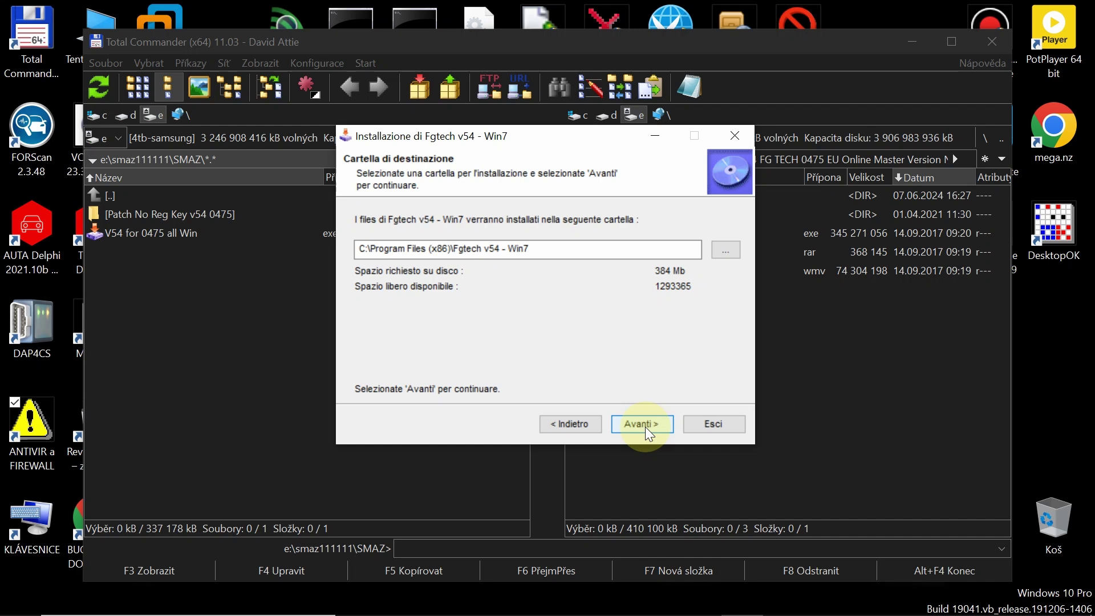
click(645, 425)
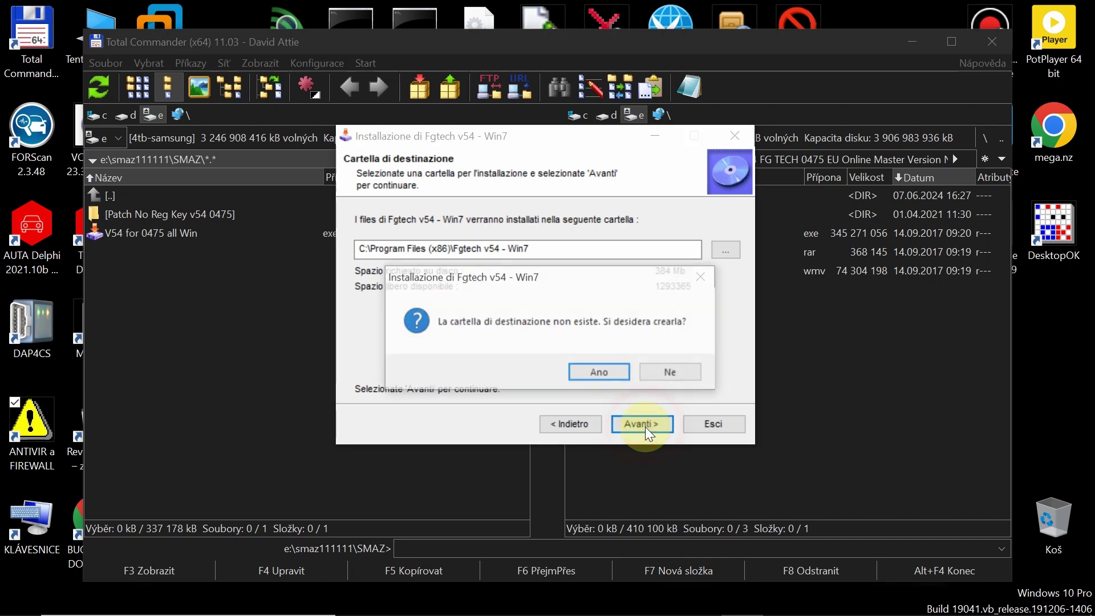
click(597, 371)
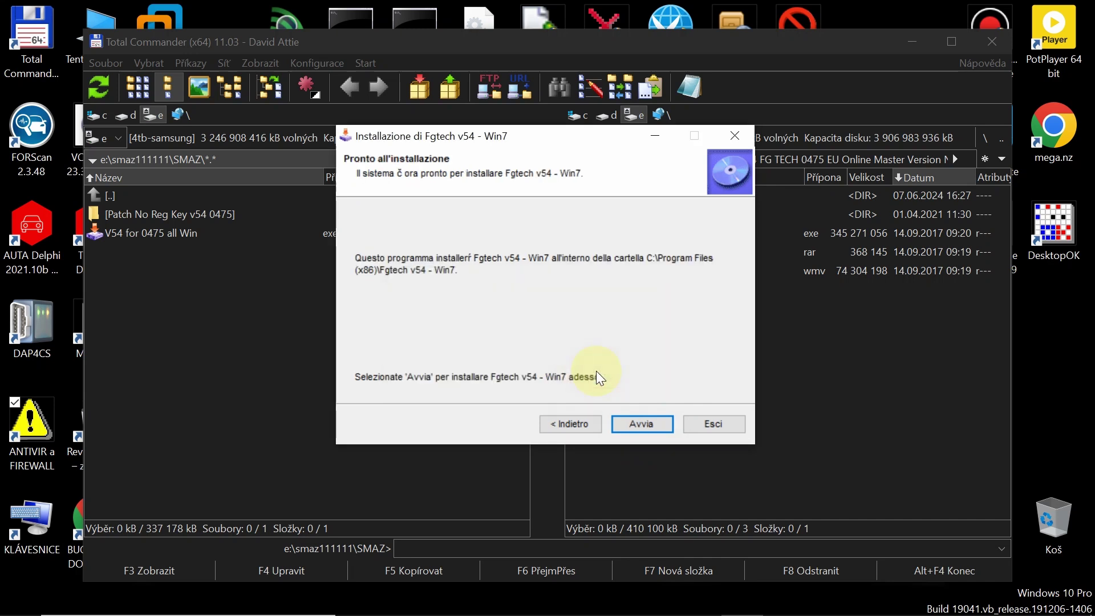
click(628, 423)
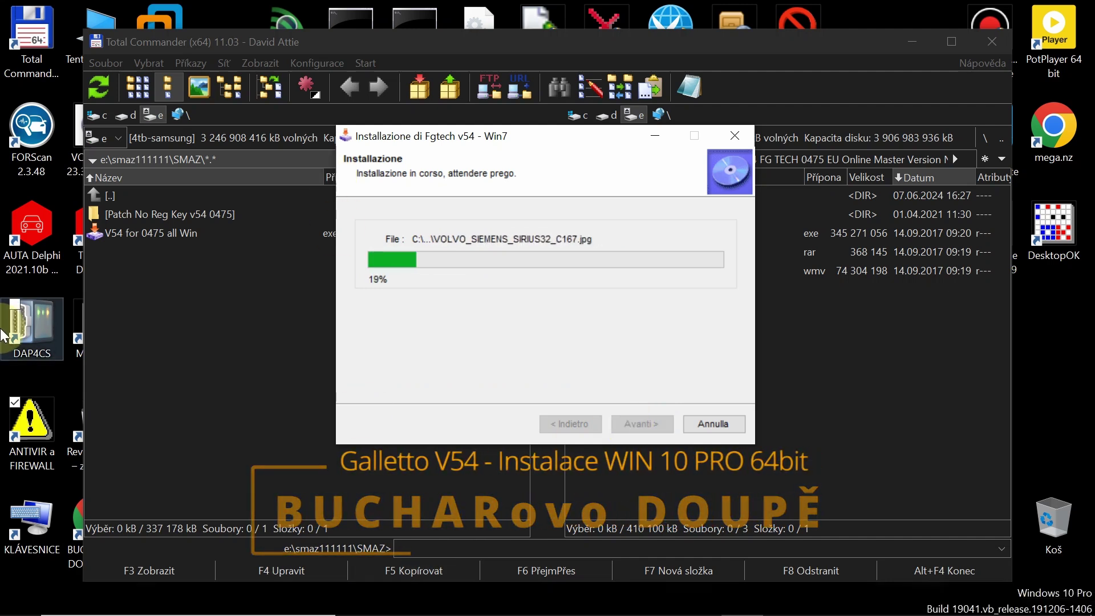
Open the virus and threat protection page in Windows Security and review its sections and scan options.
click(20, 439)
click(20, 440)
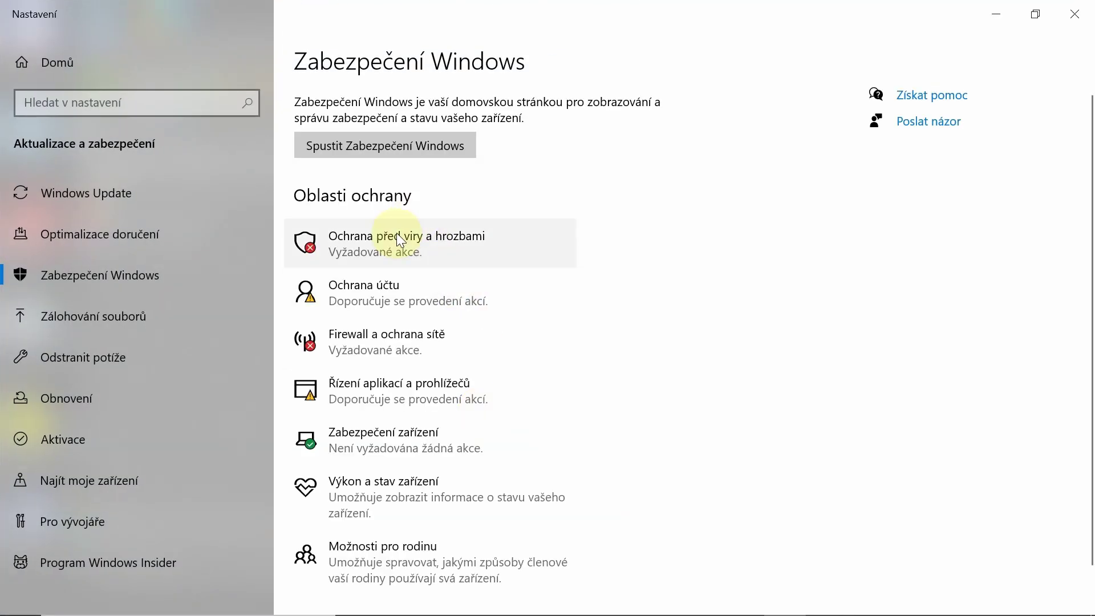
click(396, 232)
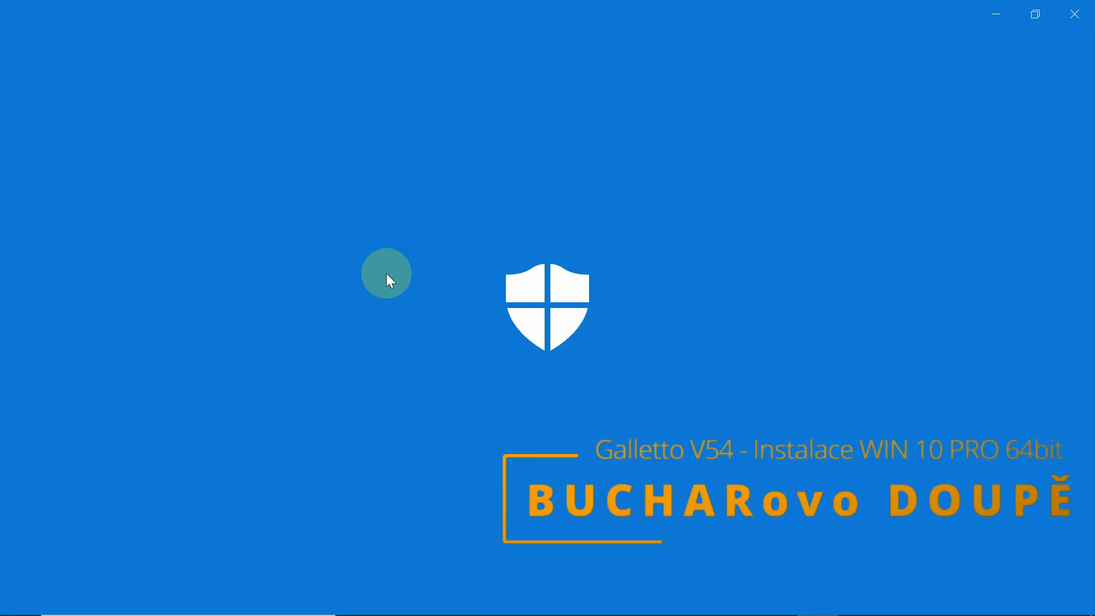
scroll(228, 515, down, 4)
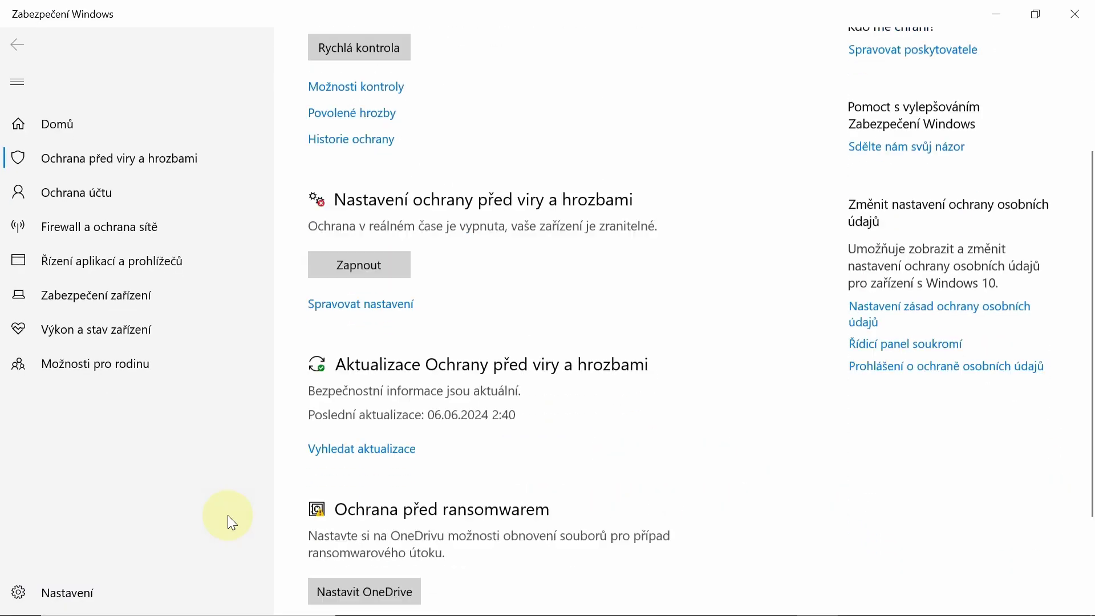
scroll(227, 515, down, 2)
key(Tab)
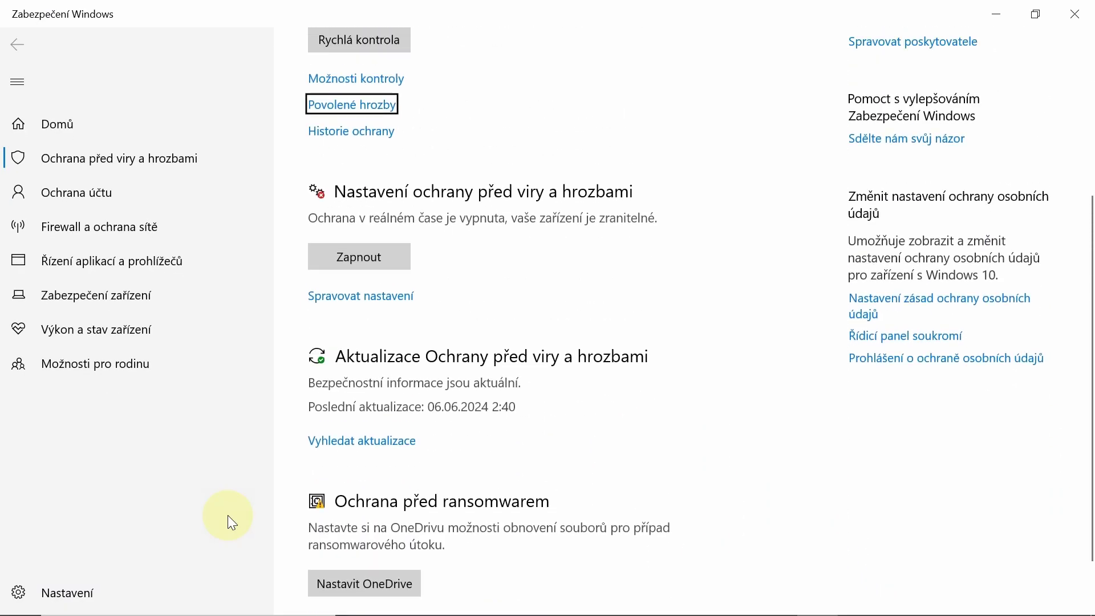
scroll(227, 515, up, 1)
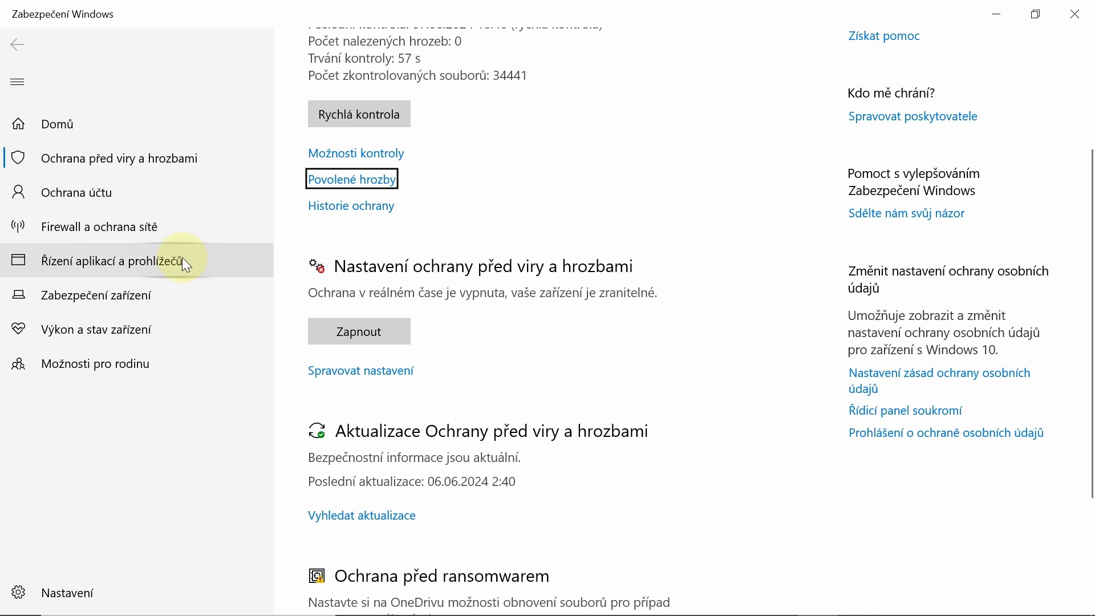
click(366, 155)
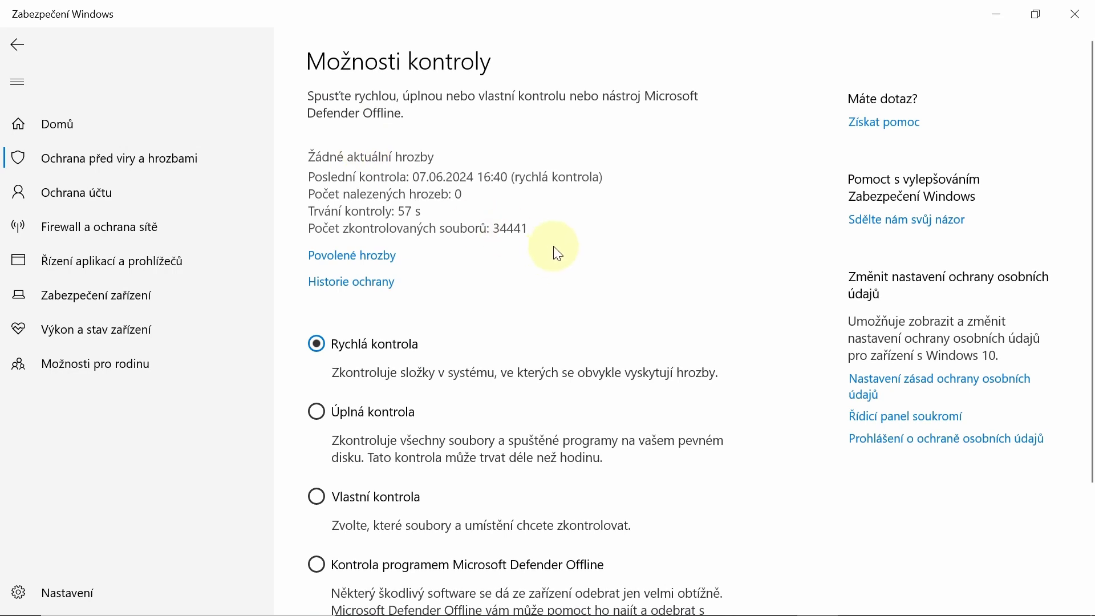
click(14, 49)
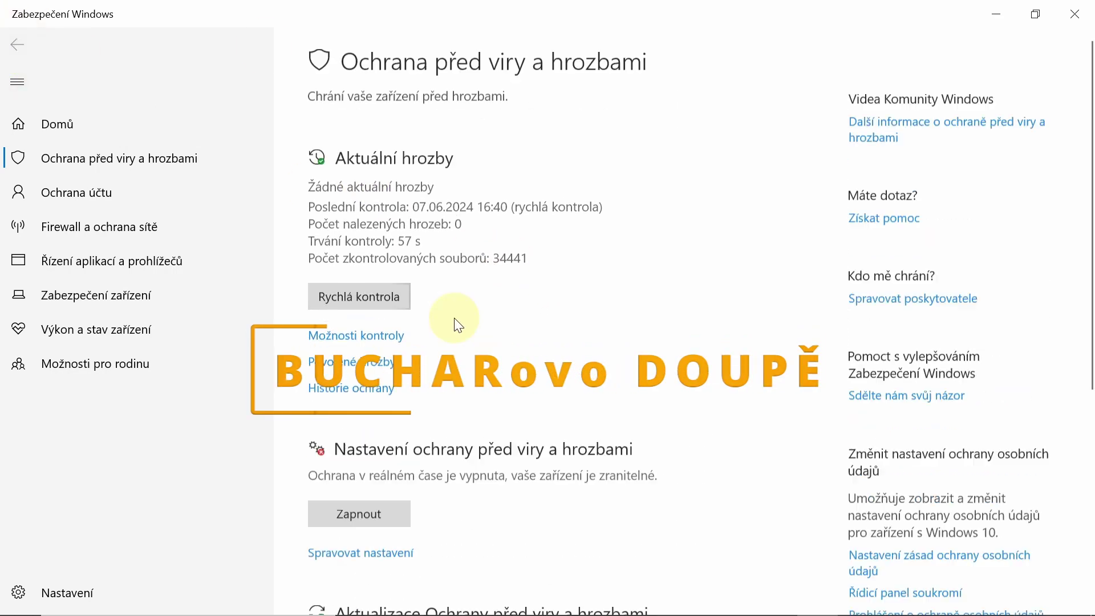
Open the Microsoft Defender exclusions list from the virus and threat protection settings.
click(368, 562)
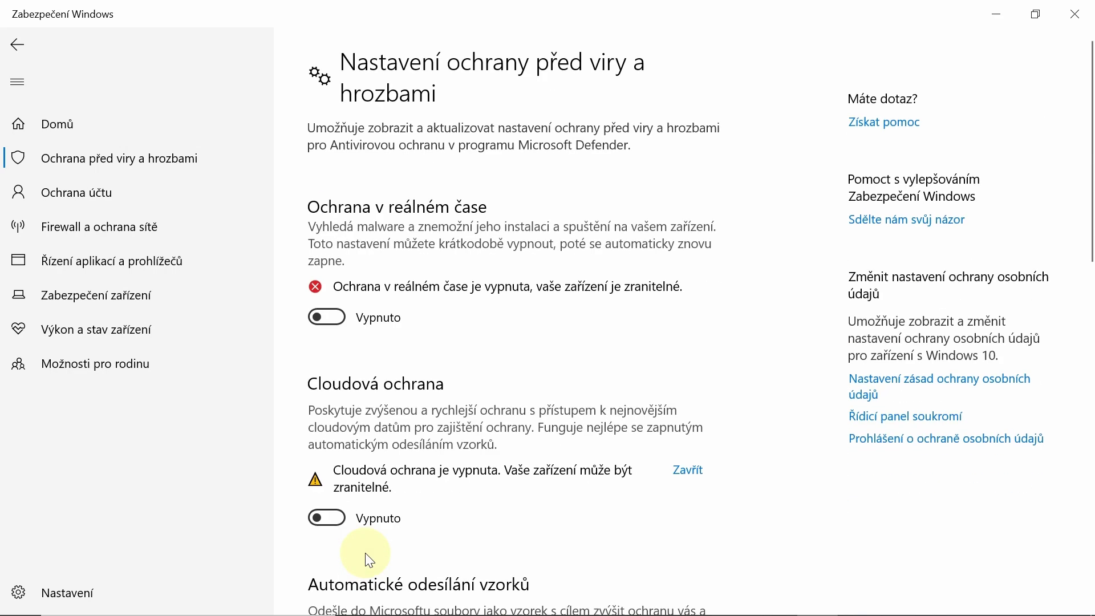
scroll(618, 501, down, 10)
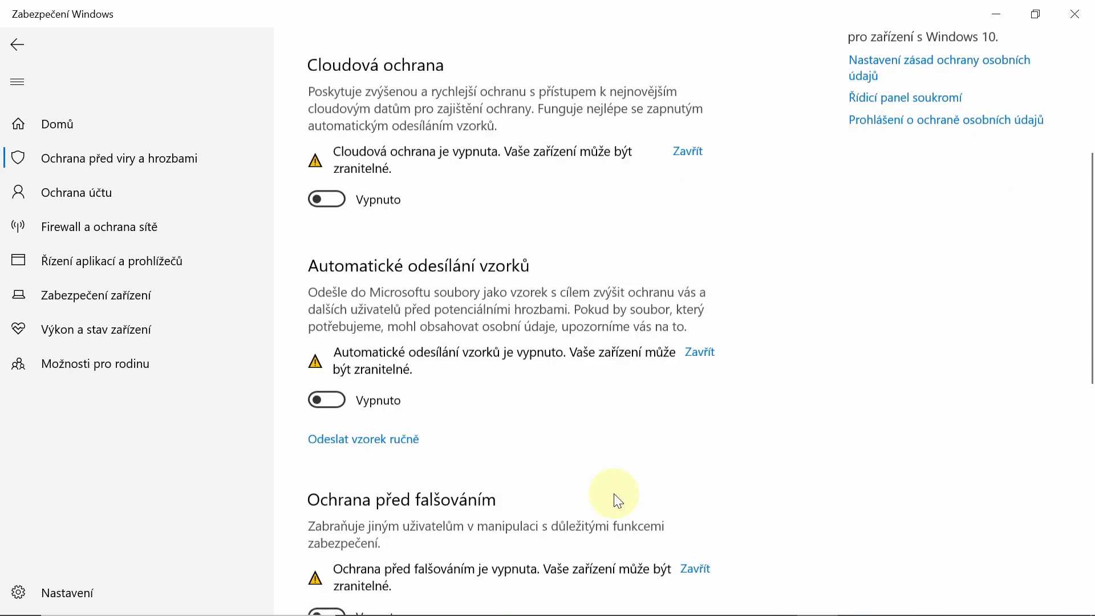
scroll(617, 501, down, 4)
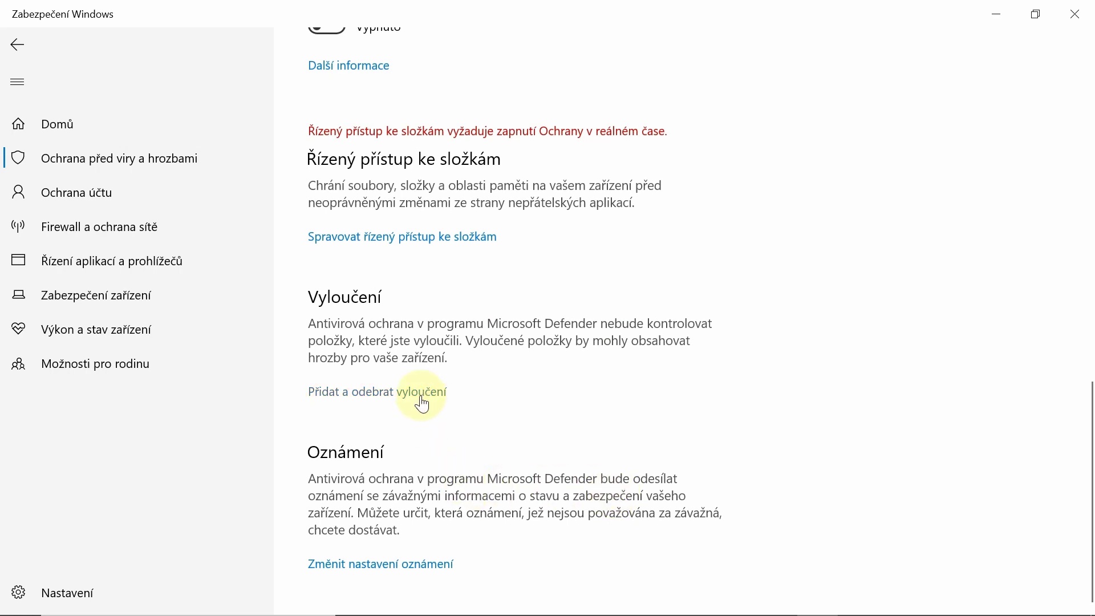
scroll(422, 405, up, 8)
click(422, 405)
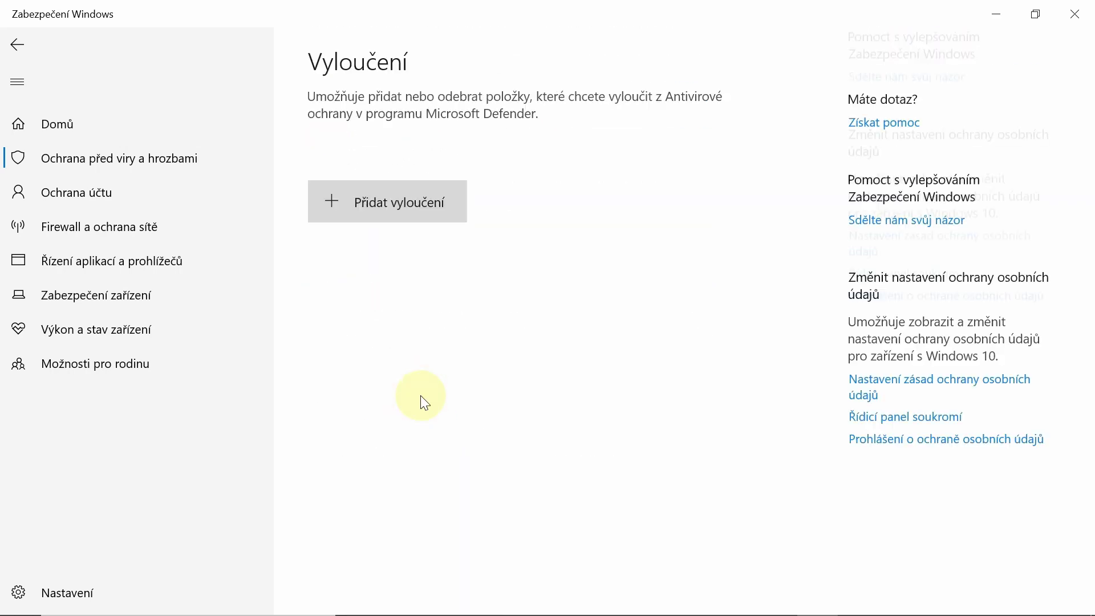
scroll(420, 396, down, 3)
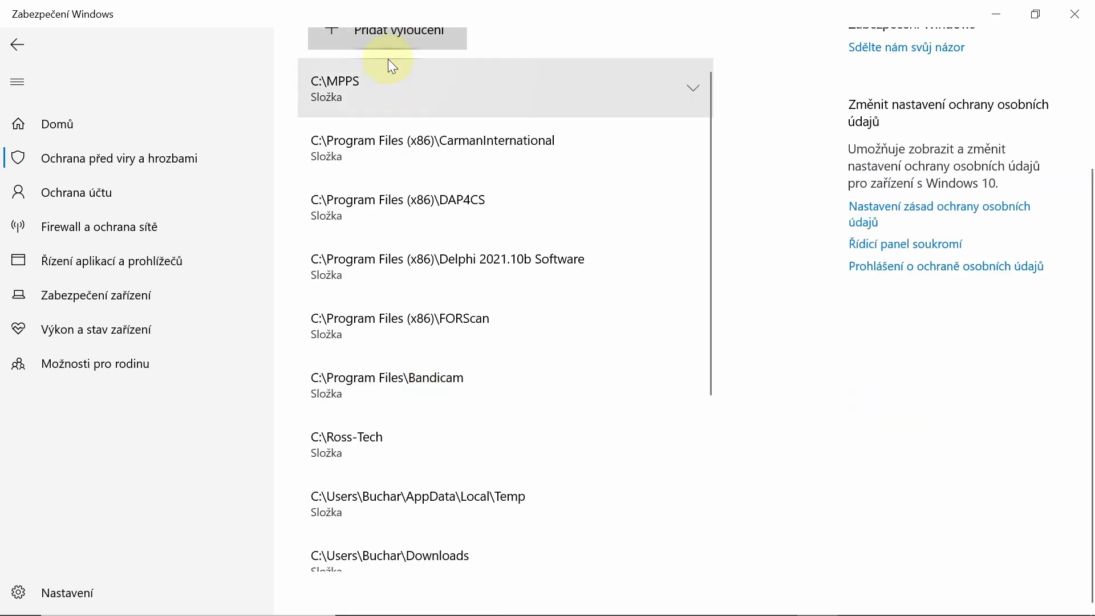
Add the folder C:\Program Files (x86)\Fgtech v54 - Win7 as an antivirus exclusion and close Windows Security.
click(390, 40)
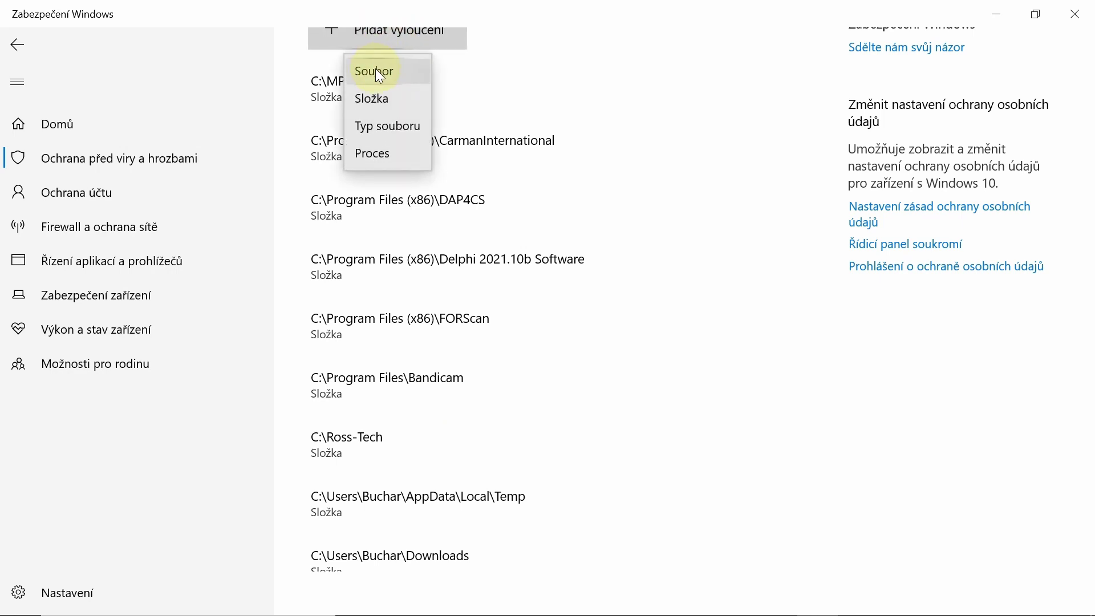
click(369, 96)
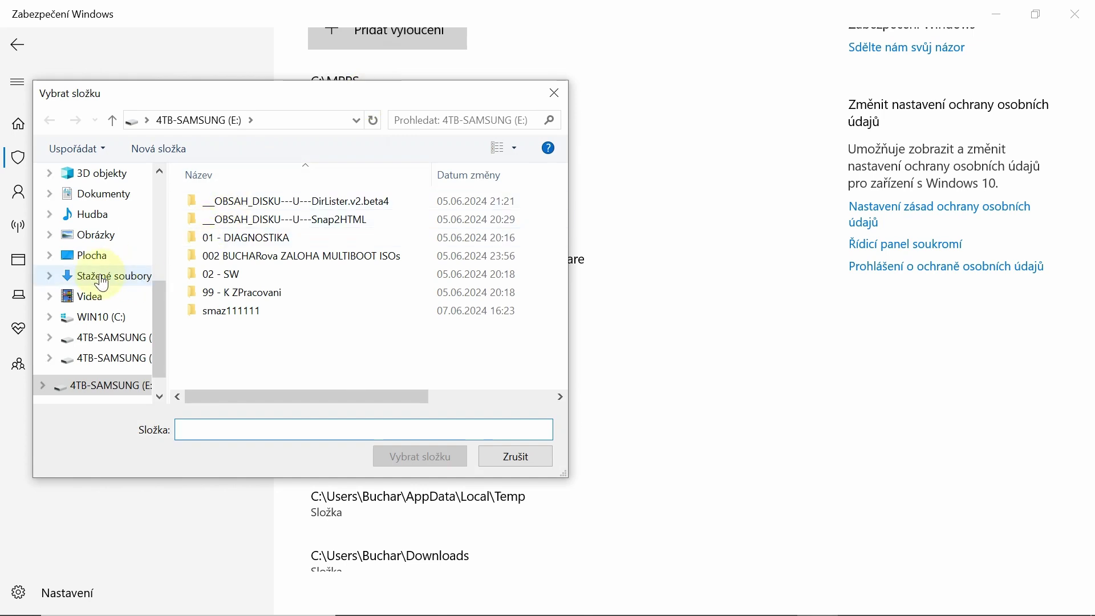
click(90, 321)
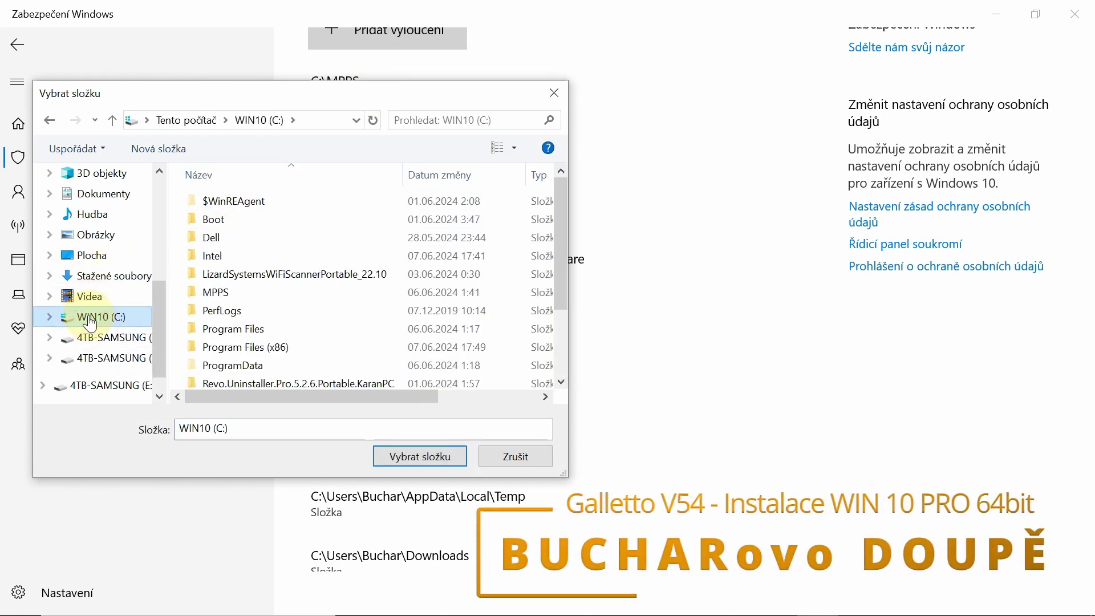
double_click(260, 349)
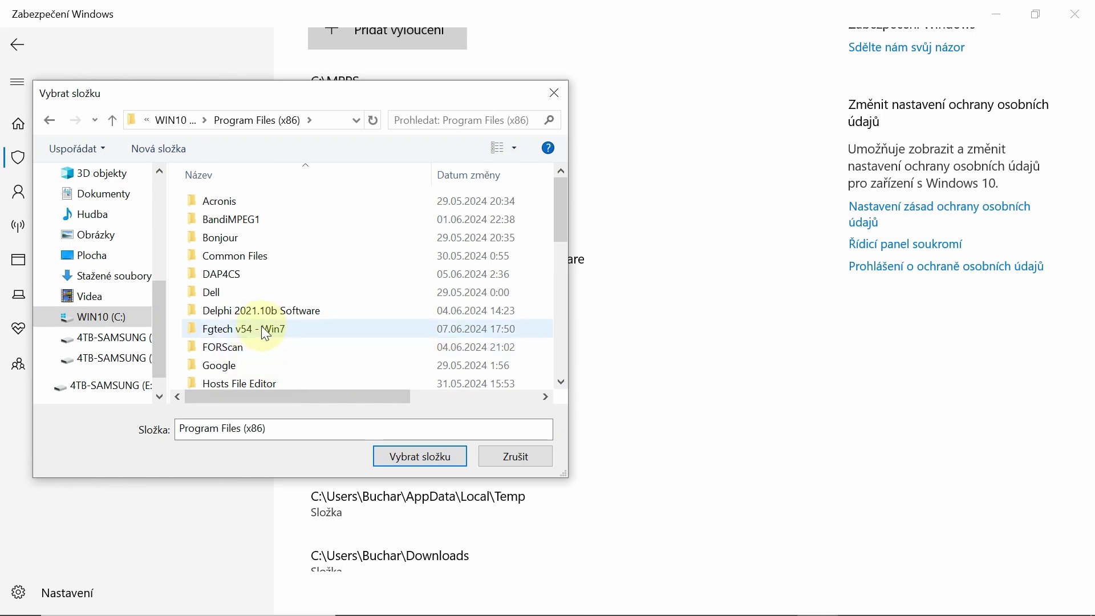
click(262, 330)
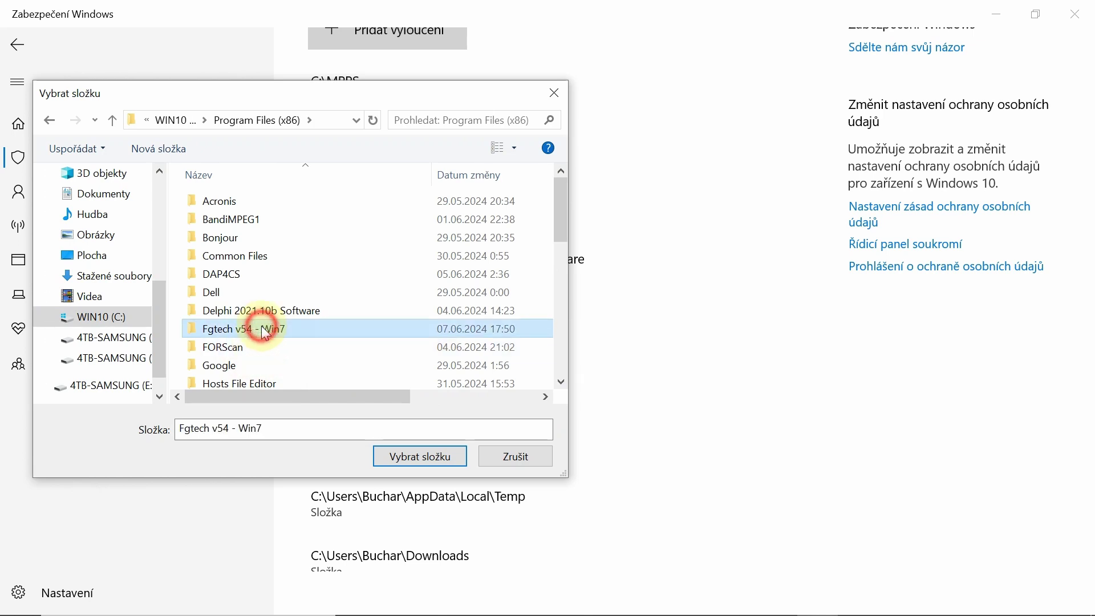
click(418, 461)
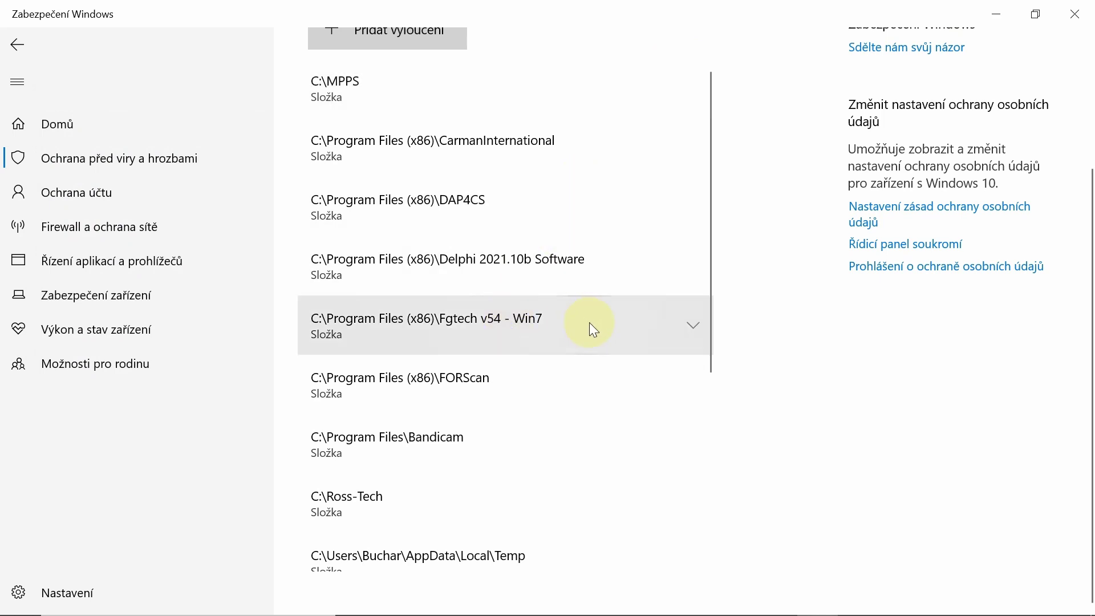
click(699, 320)
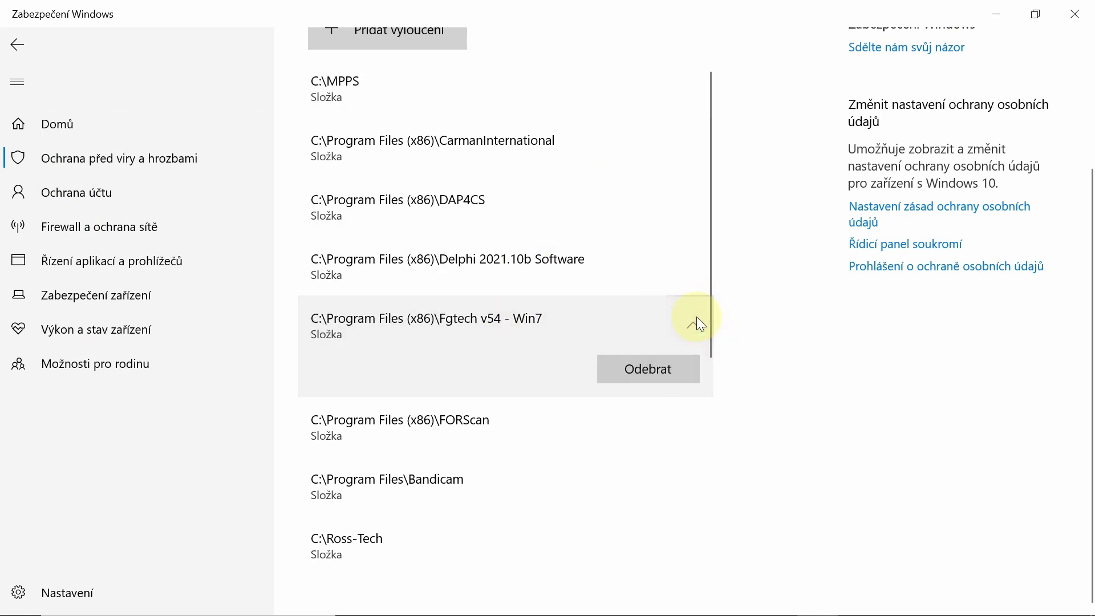
click(1076, 13)
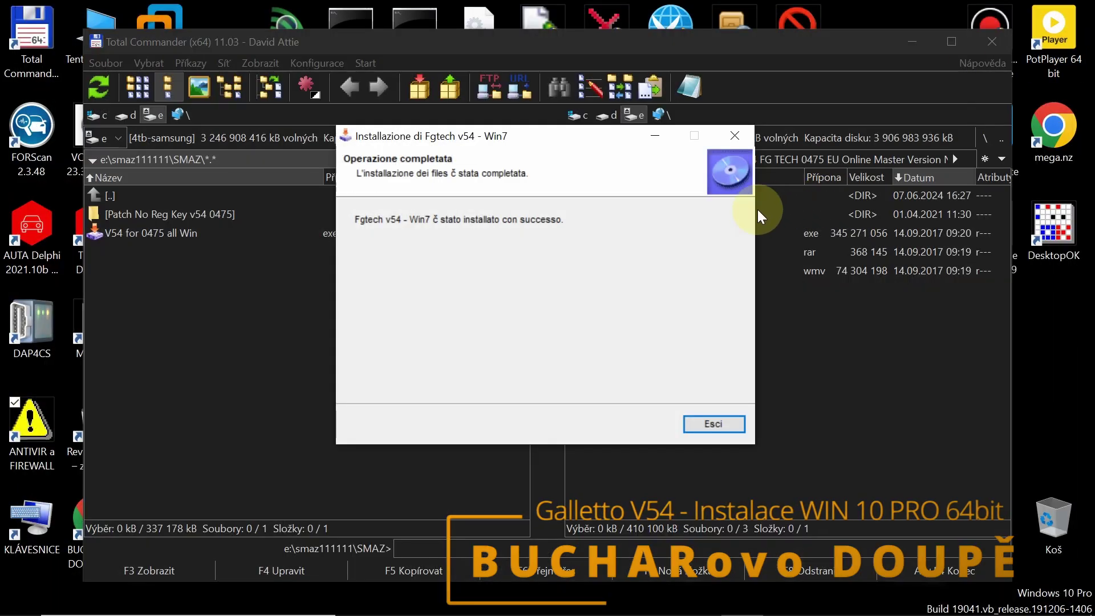
Exit the finished installer and open the source folder Patch No Reg Key v54 0475 in the file manager.
click(714, 423)
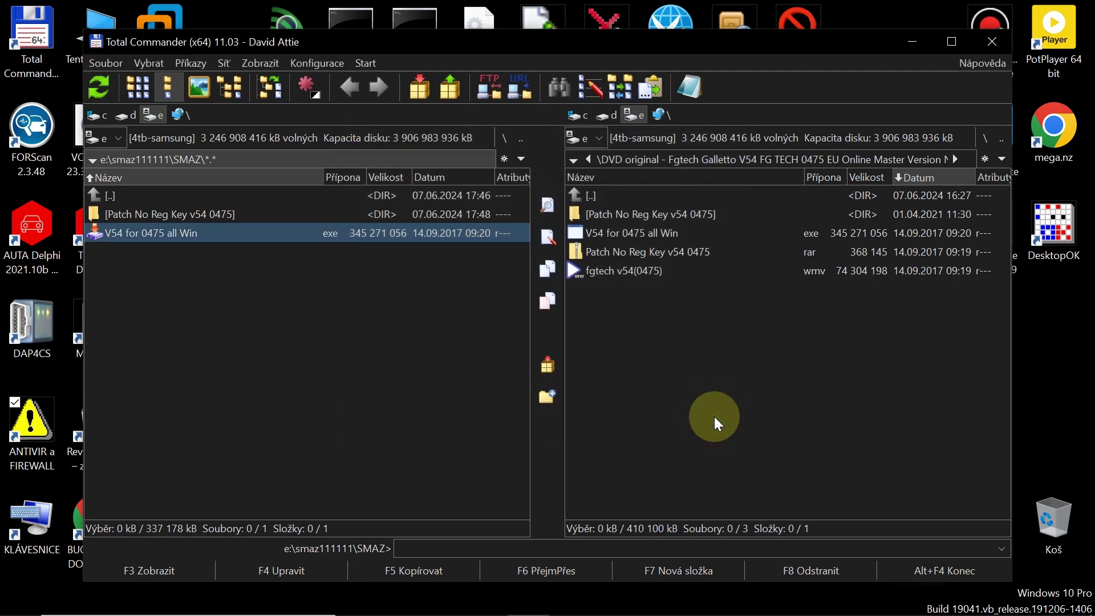
double_click(622, 216)
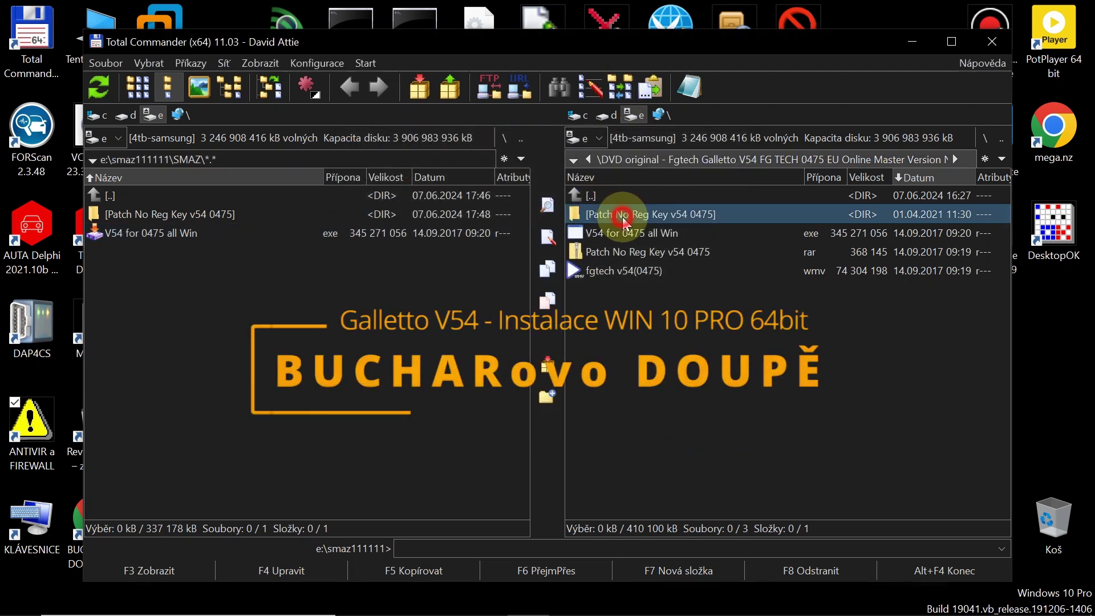
click(599, 215)
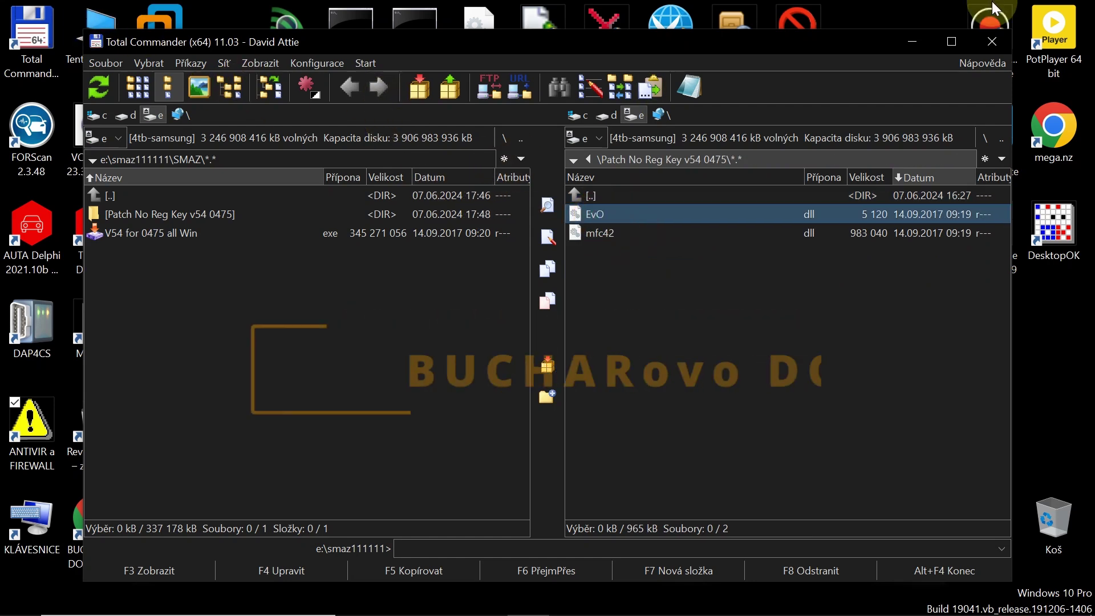
Maximize the file manager and open c:\Program Files (x86)\Fgtech v54 - Win7 in the pane opposite the patch files.
click(959, 42)
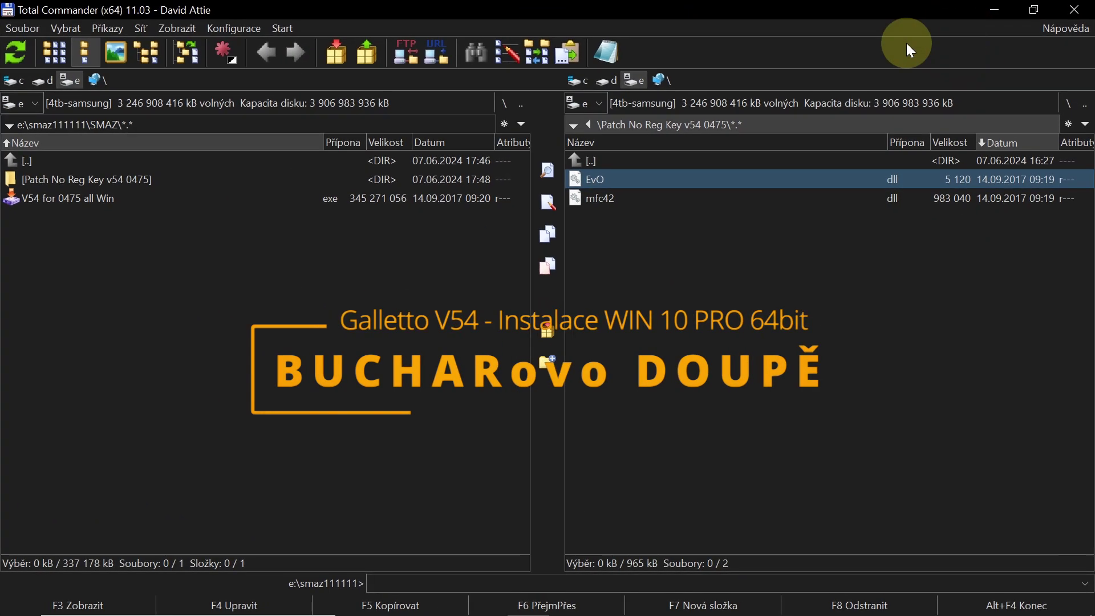
click(504, 125)
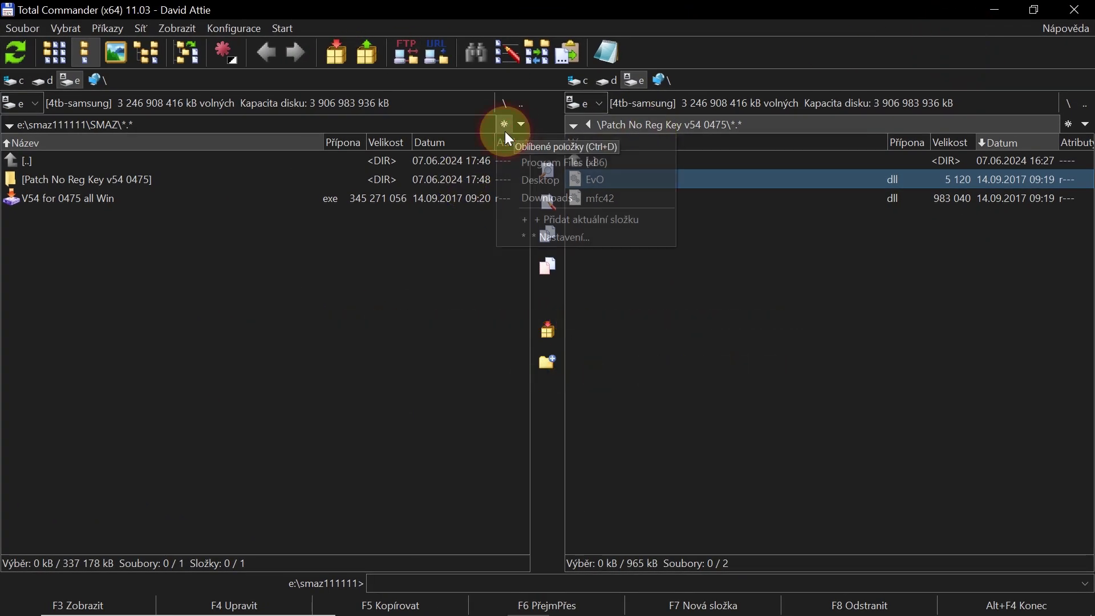
click(516, 163)
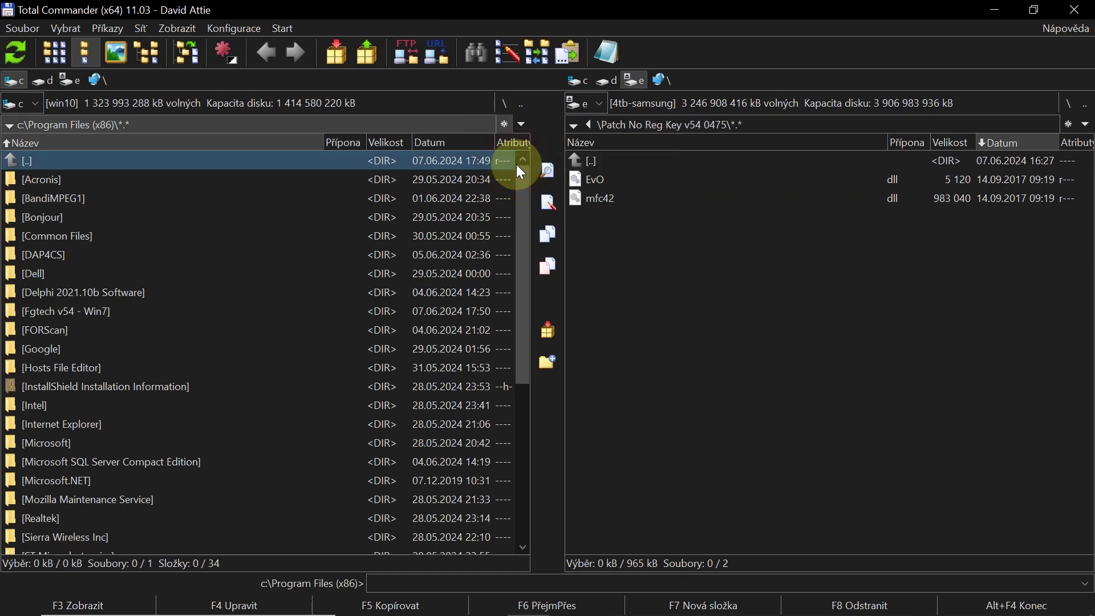
double_click(69, 311)
scroll(456, 351, down, 4)
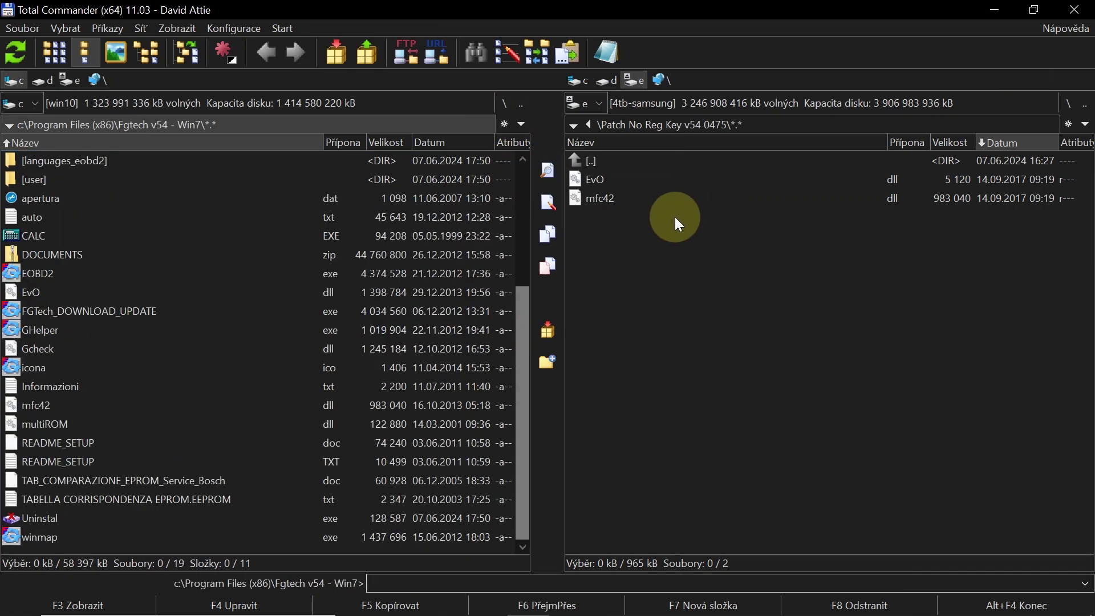
Copy the patch files EvO.dll and mfc42.dll into c:\Program Files (x86)\Fgtech v54 - Win7 with administrator rights, overwriting all existing files.
click(611, 204)
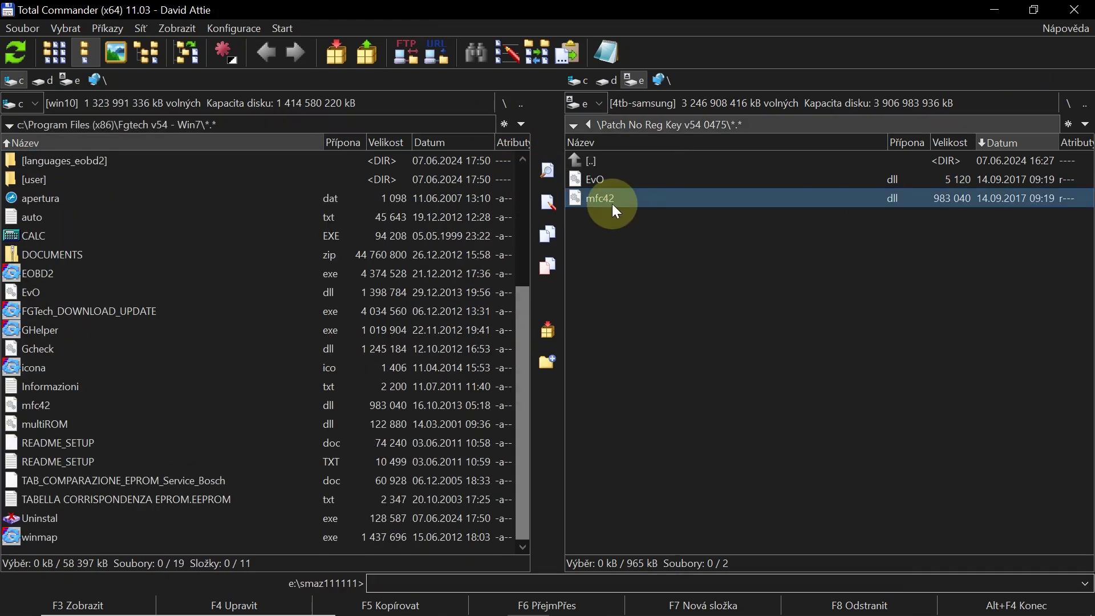
shift+click(611, 173)
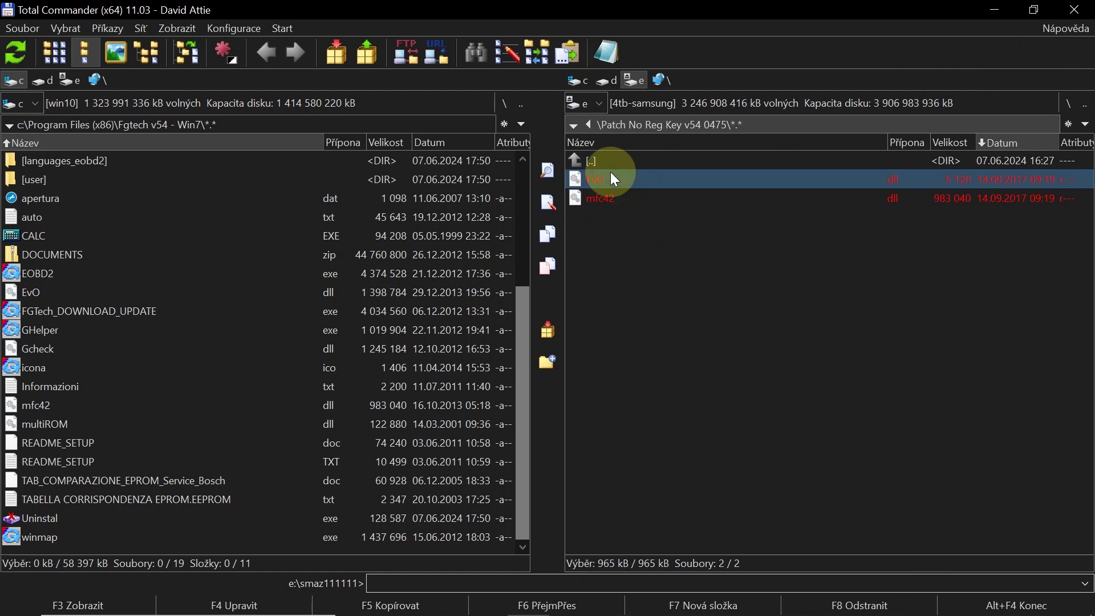
key(F5)
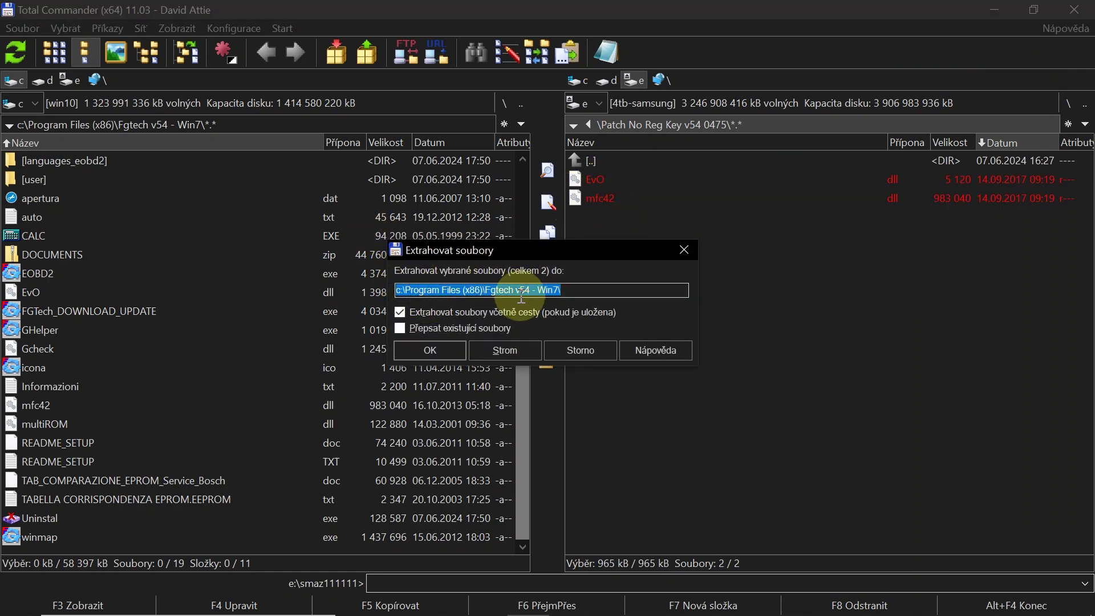
click(442, 351)
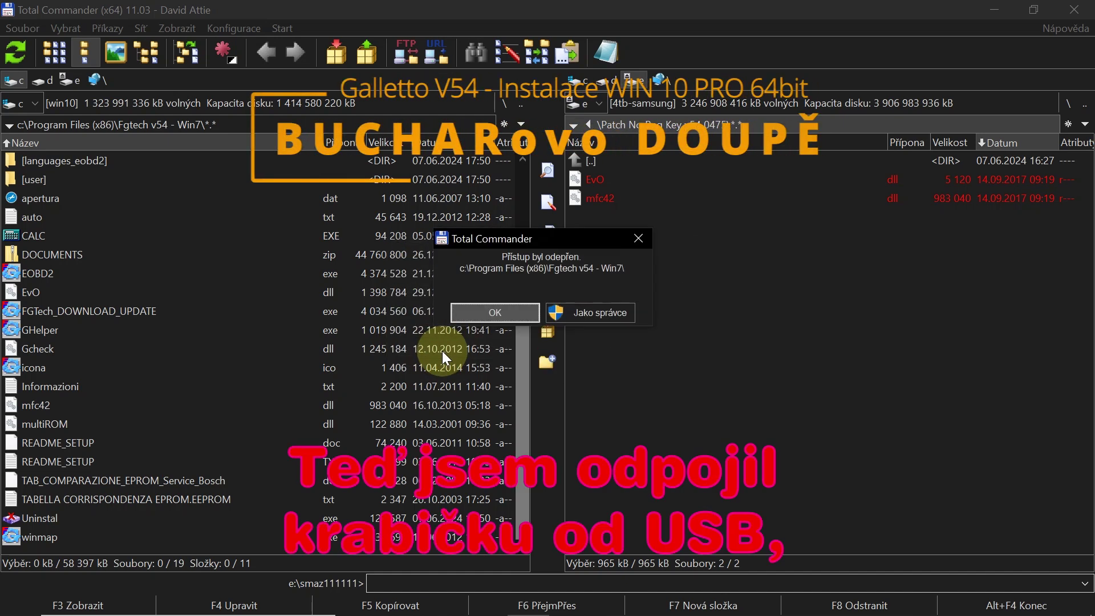
click(570, 308)
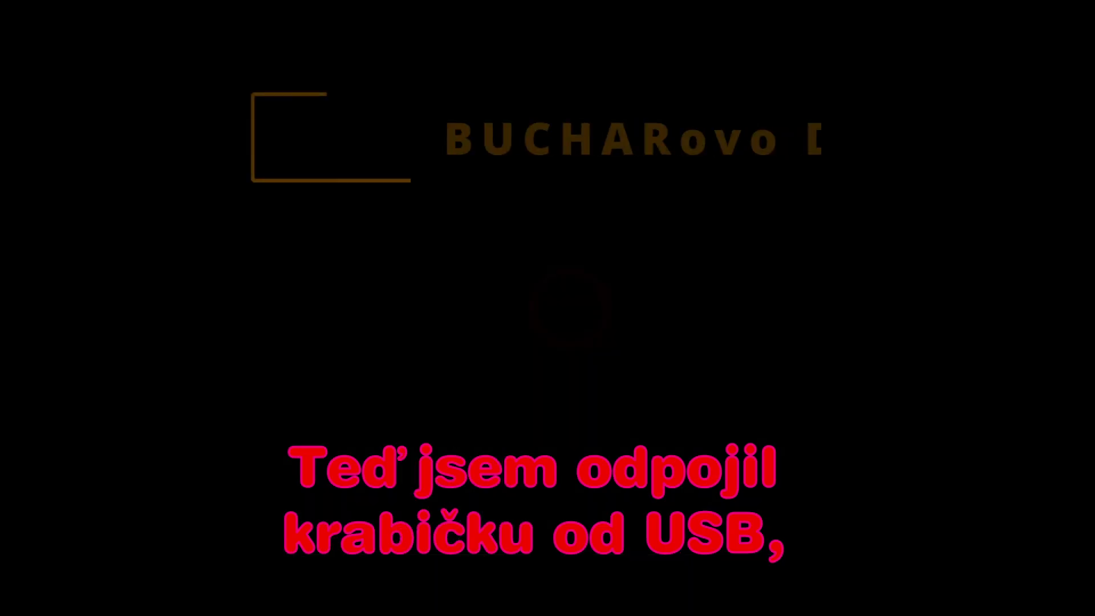
click(457, 412)
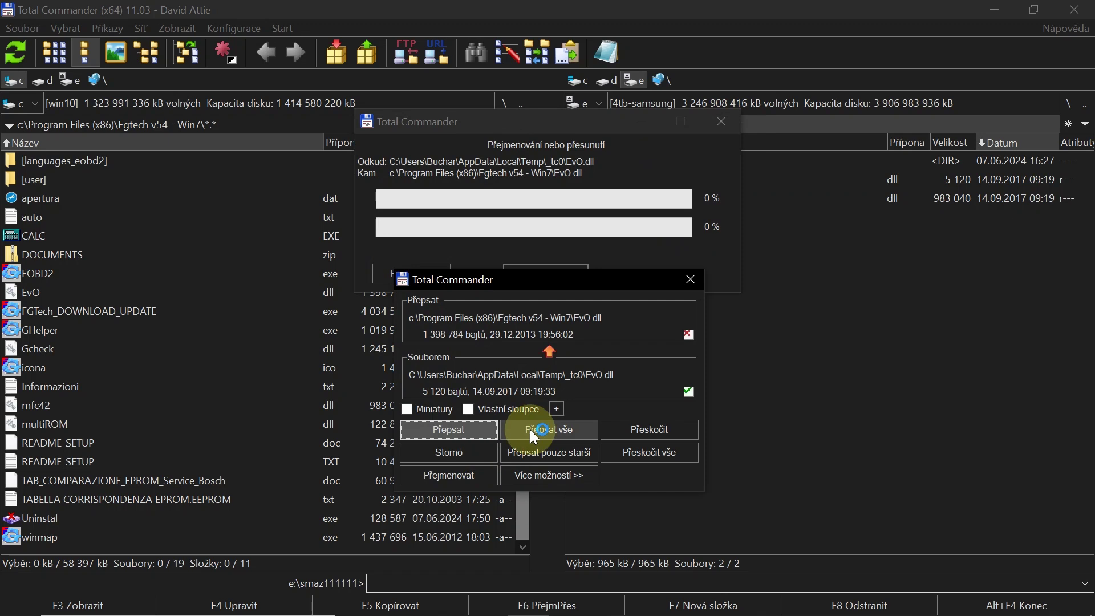
click(530, 430)
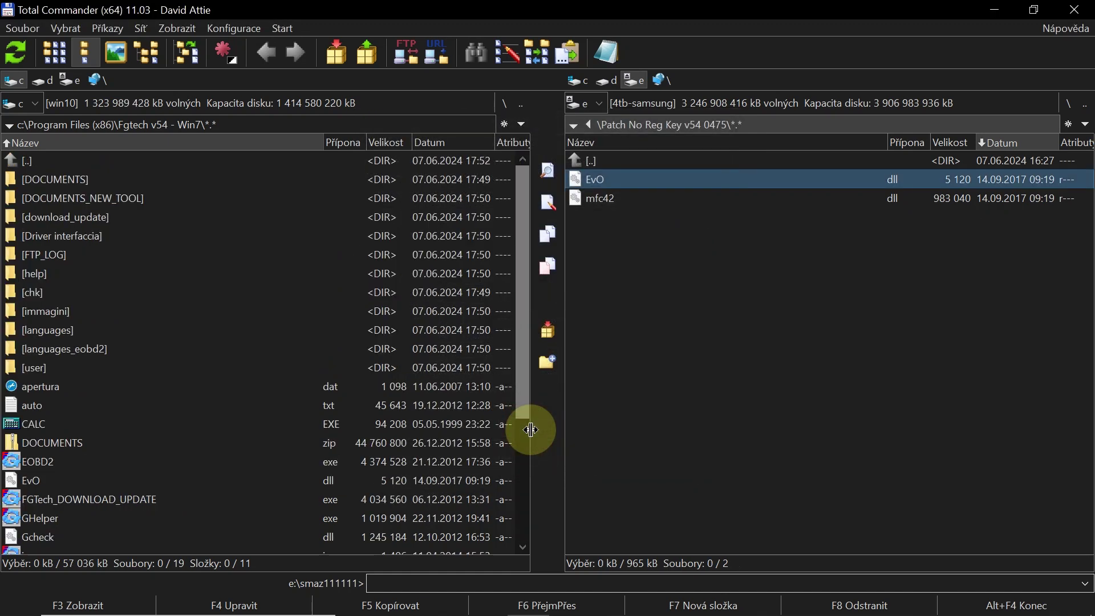
Sort the program folder by extension and mark EvO.dll and mfc42.dll in both panes to compare their sizes and dates.
click(351, 143)
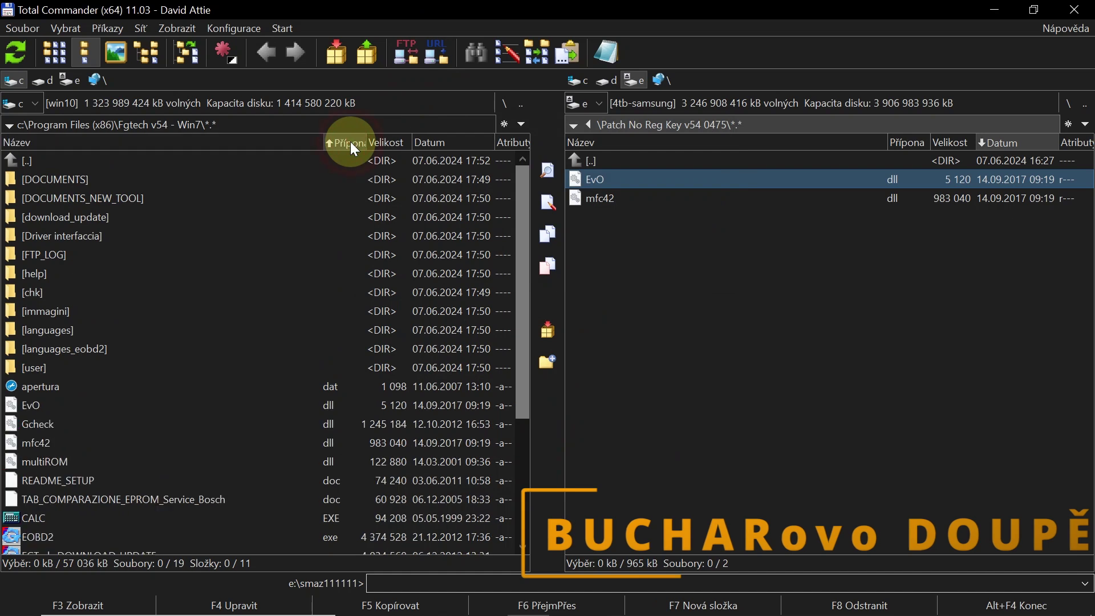
click(37, 408)
ctrl+click(38, 407)
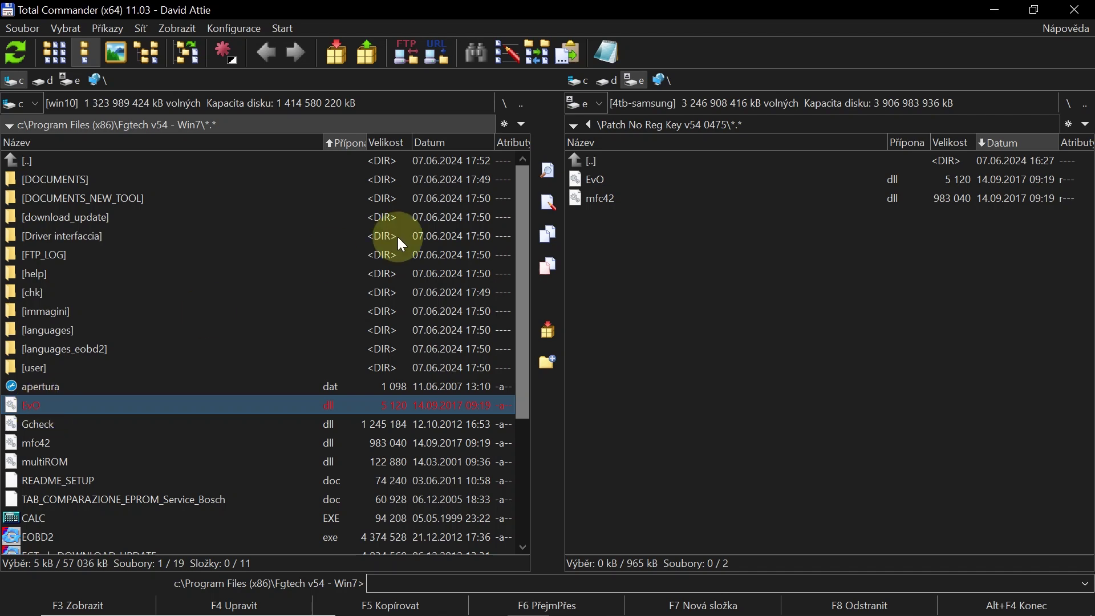
click(598, 179)
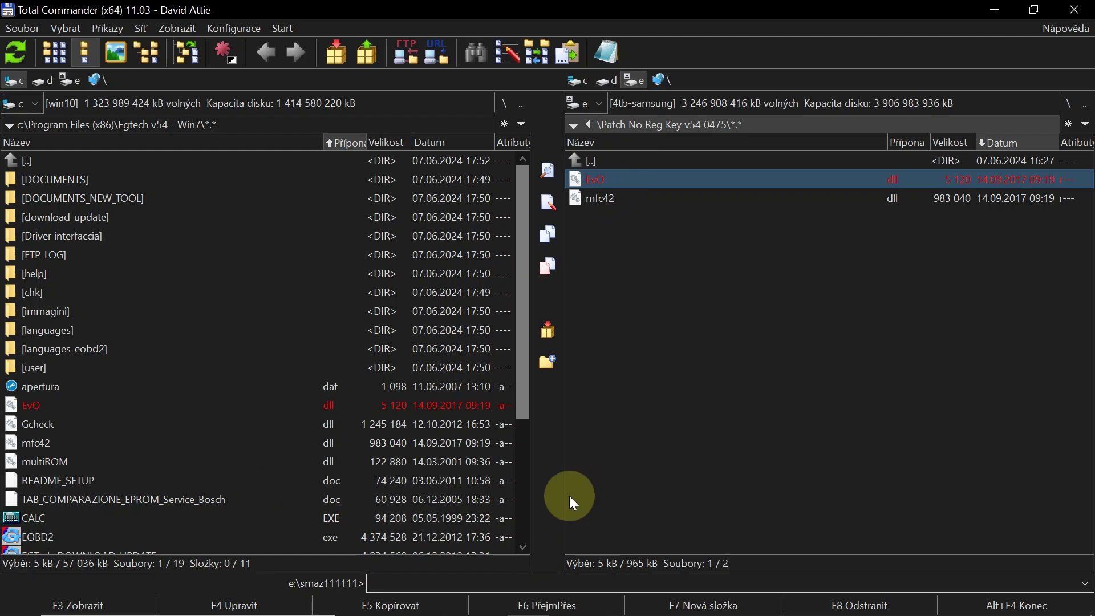
scroll(526, 522, down, 4)
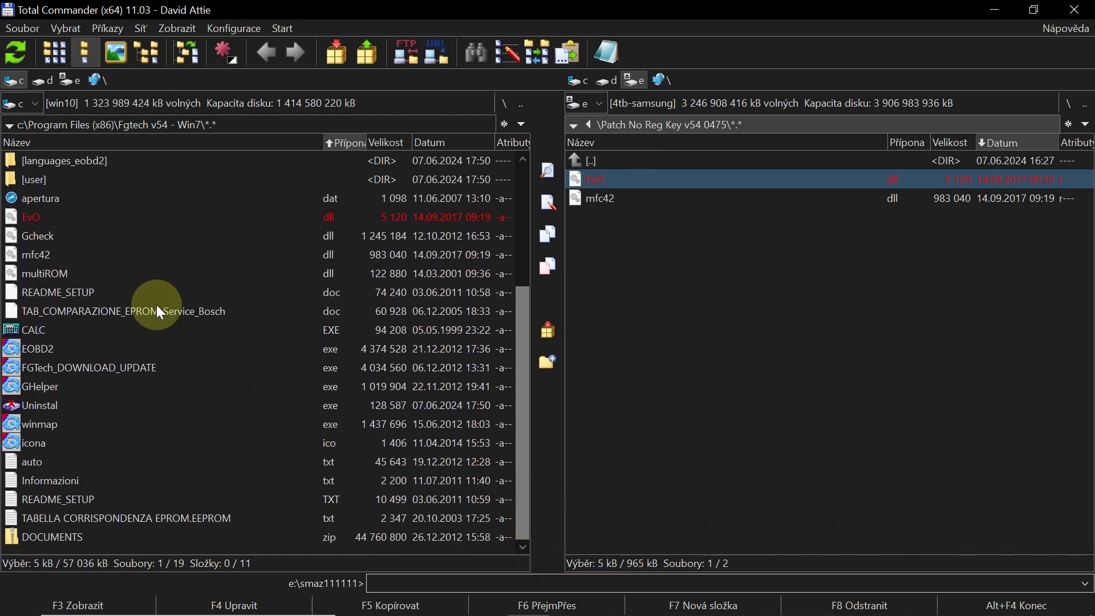
click(32, 259)
ctrl+click(32, 259)
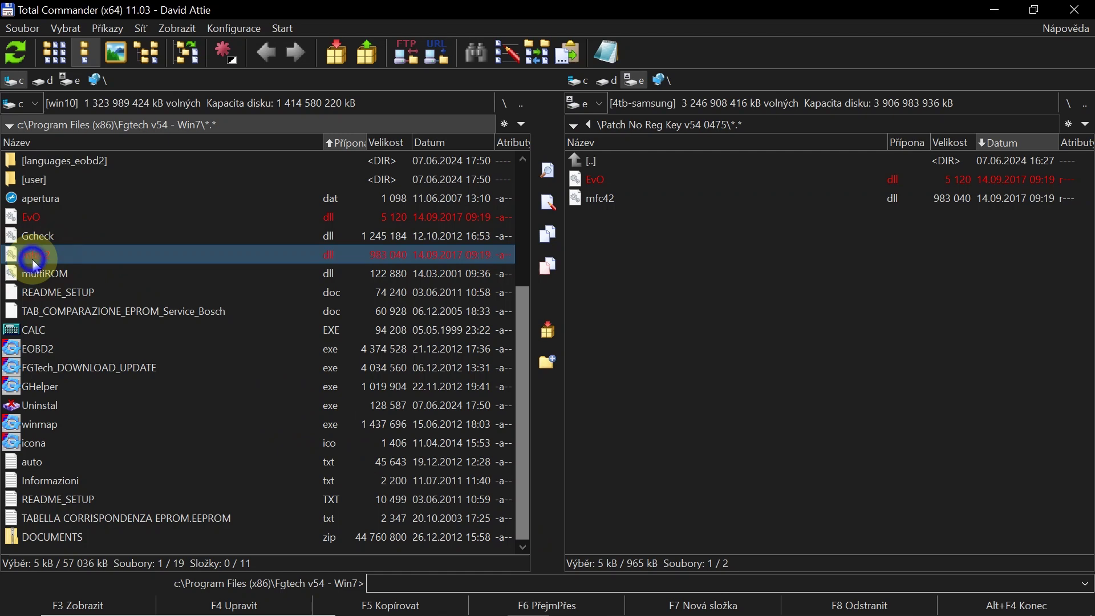
click(594, 201)
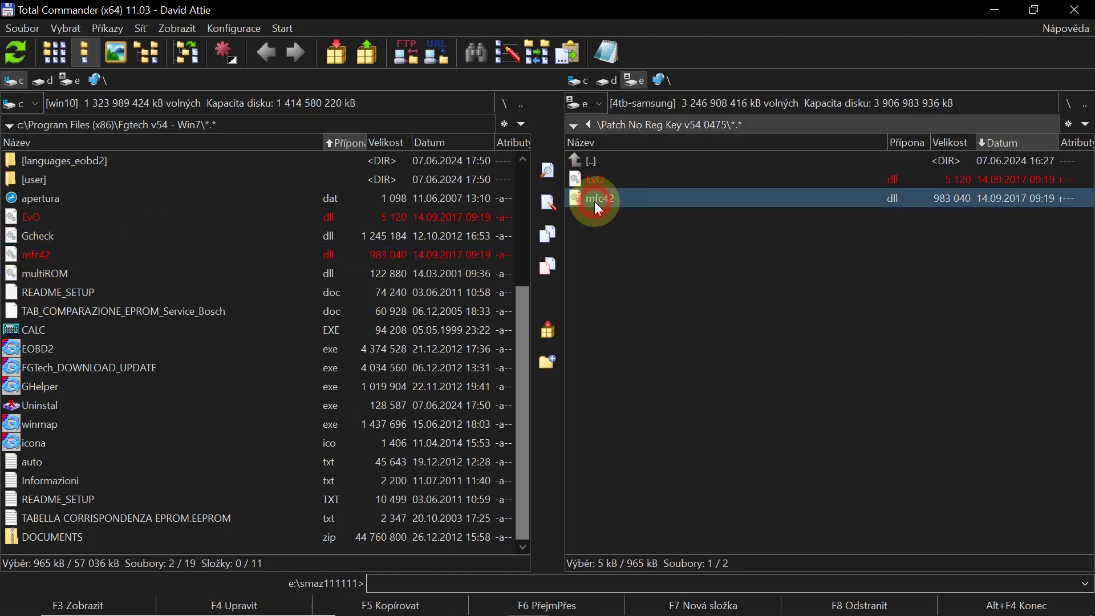
ctrl+click(594, 201)
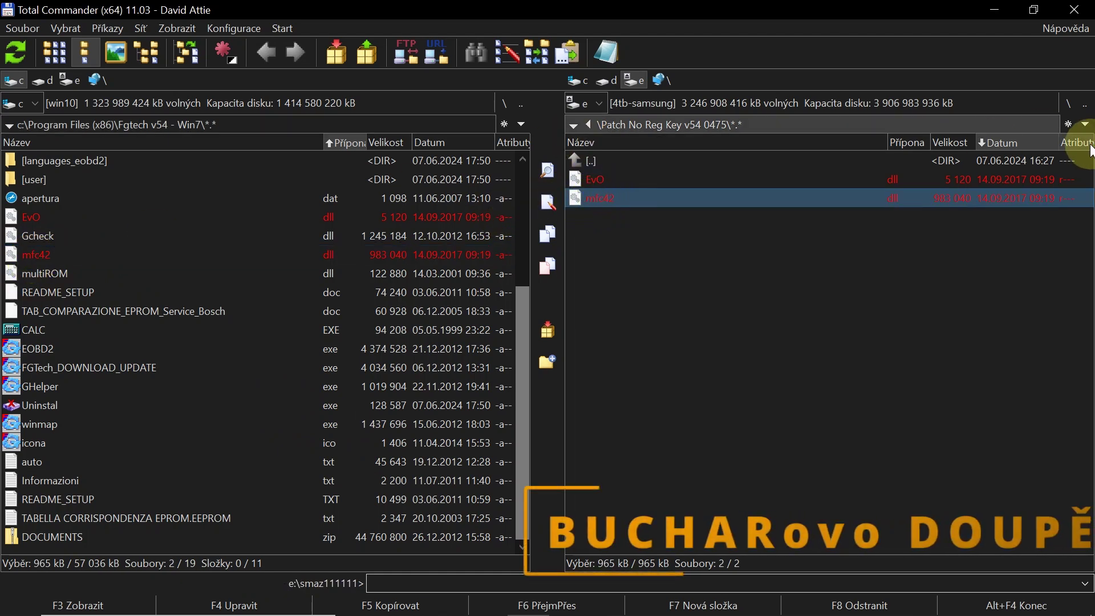
Close the file manager and bring up Device Manager to view the connected hardware.
click(1075, 10)
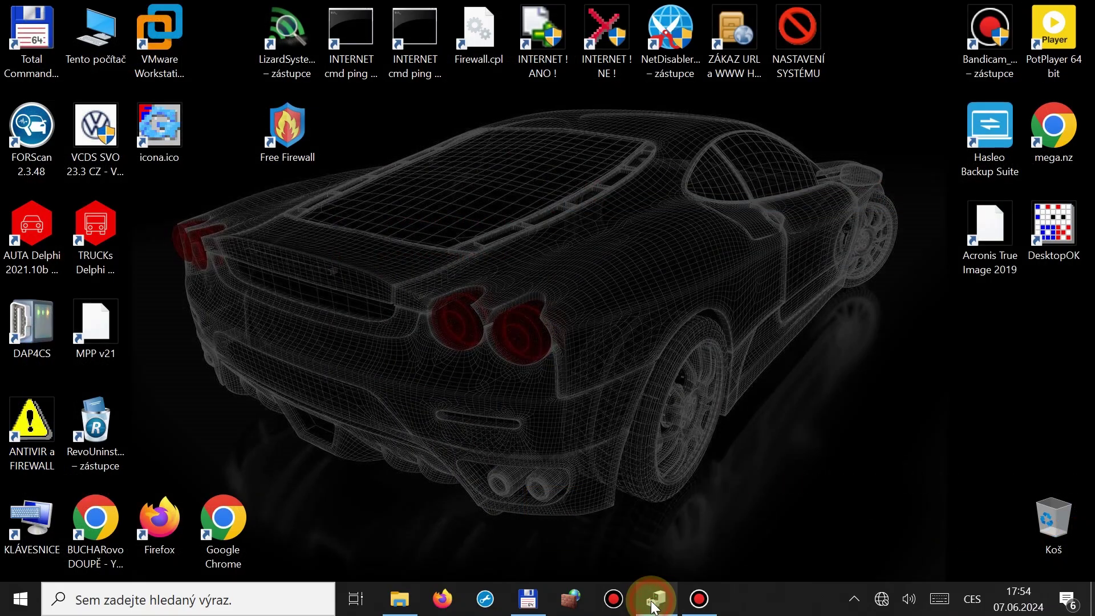
click(655, 598)
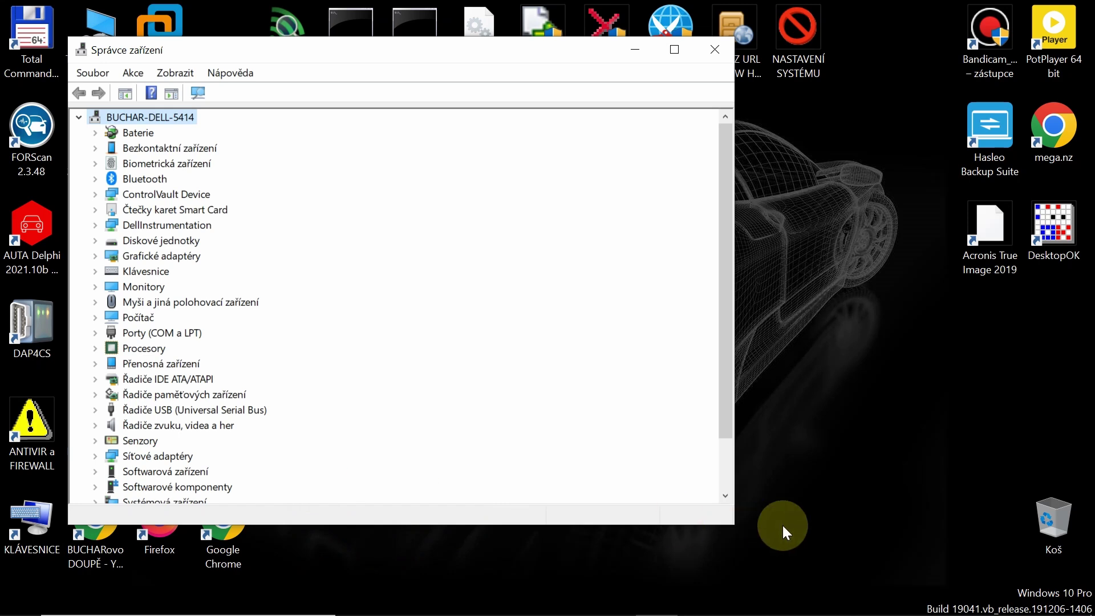
click(728, 471)
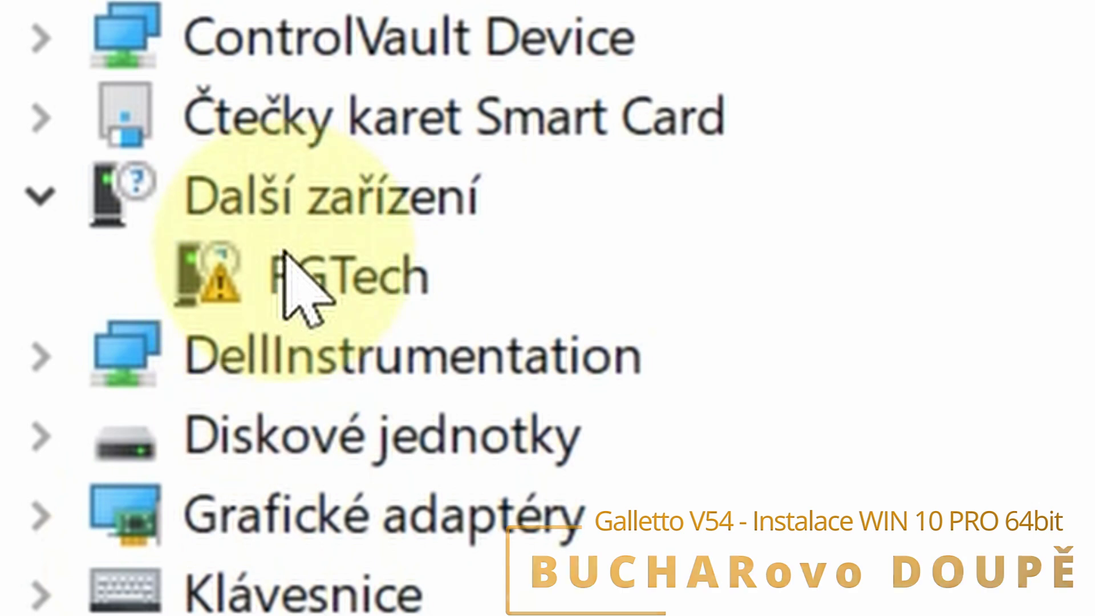
Try to update the driver of the FGTech device under the other devices with an automatic search and close the wizard.
click(285, 254)
right_click(285, 254)
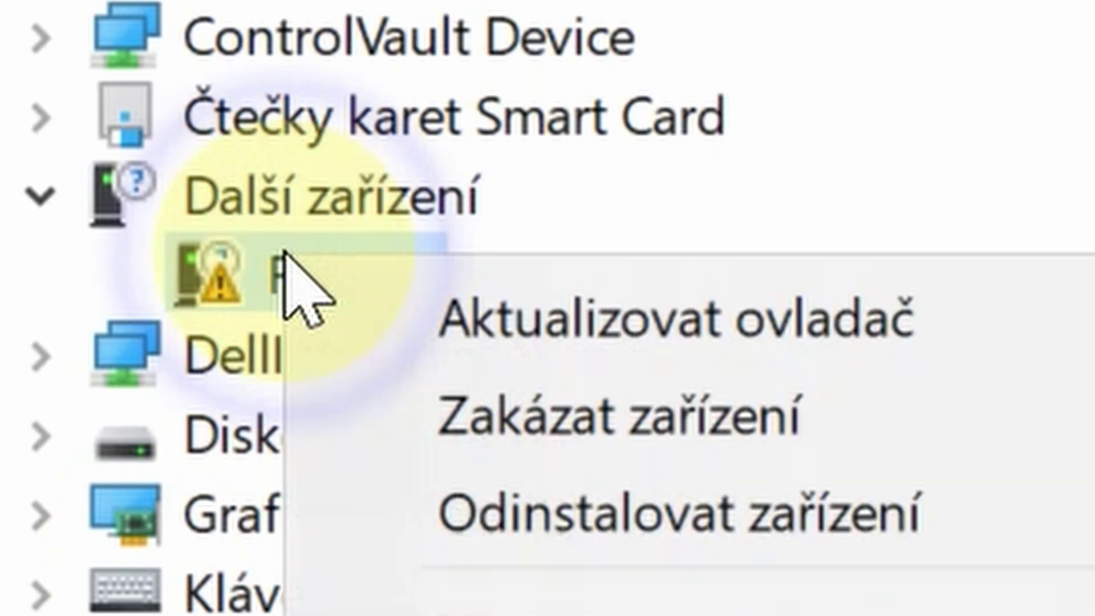
click(543, 330)
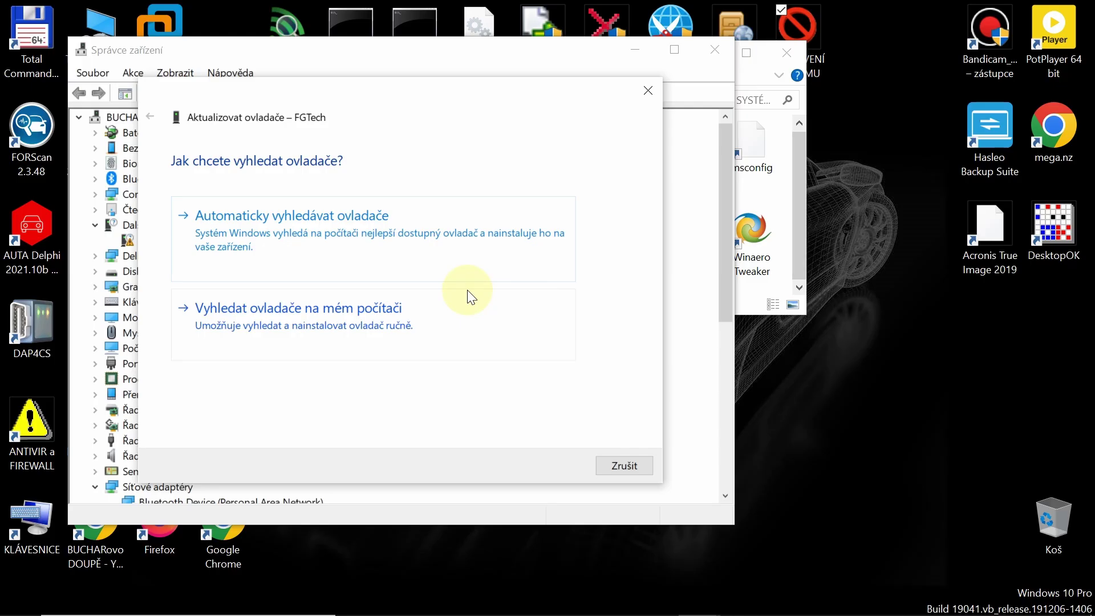
click(323, 226)
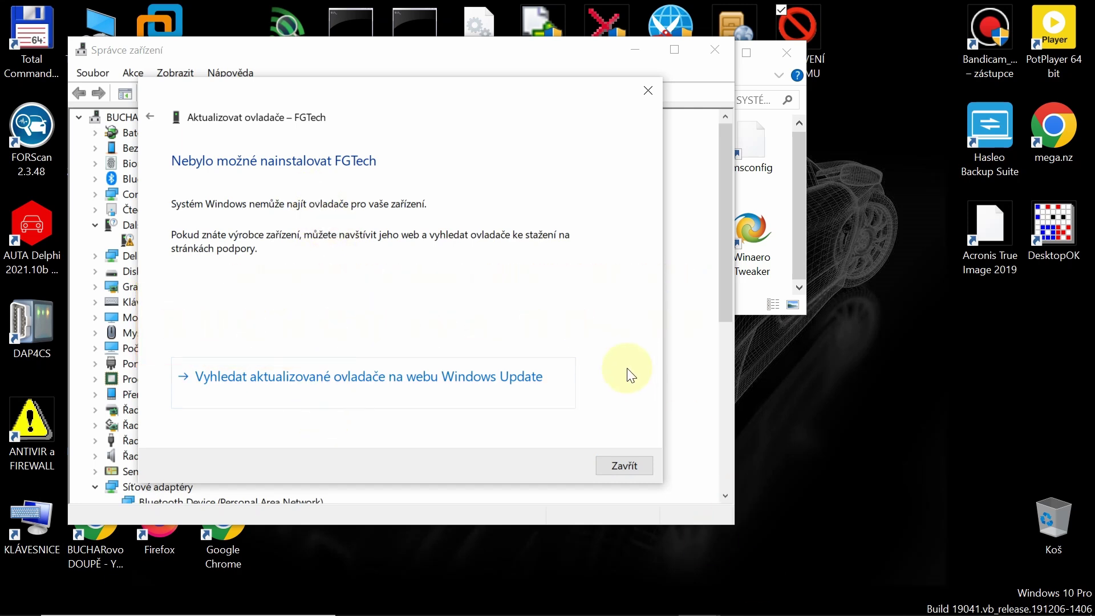
click(622, 465)
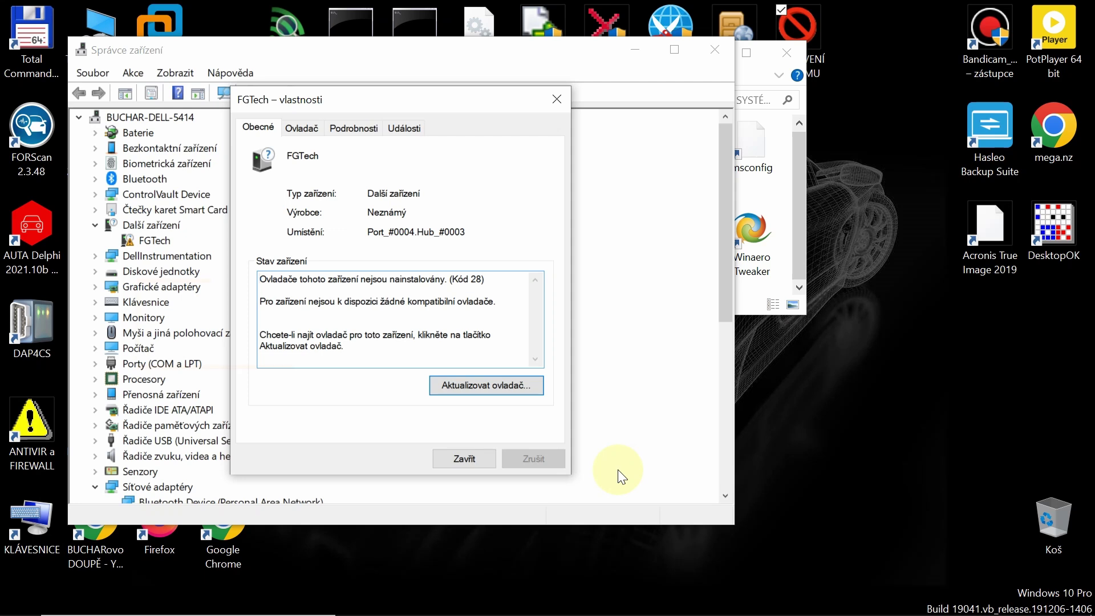
Restart the FGTech driver update, choose searching this computer for drivers, and open the folder selection.
click(475, 388)
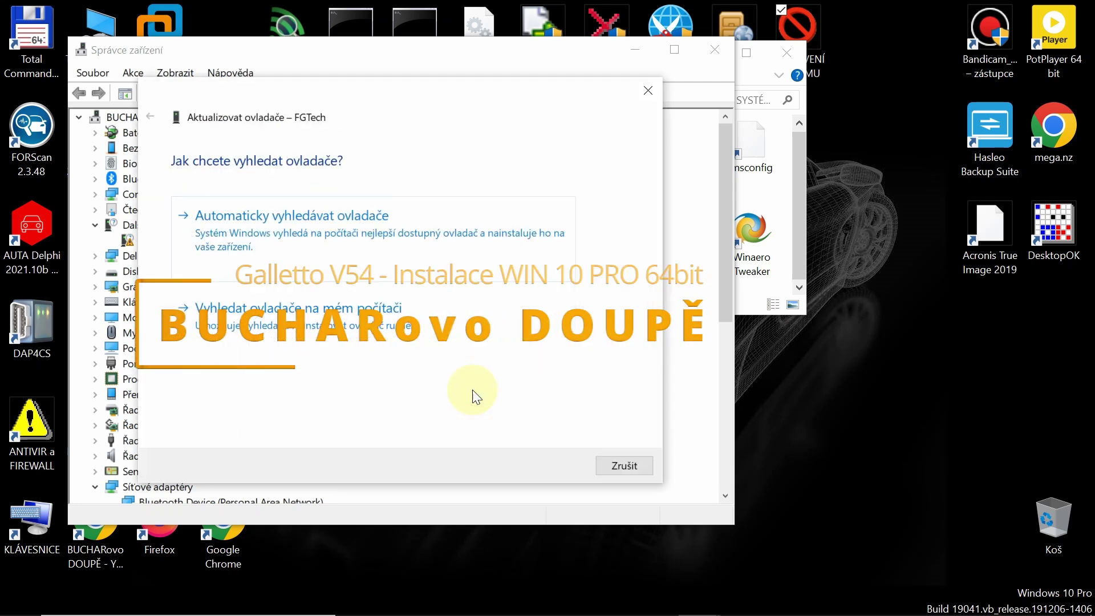
click(378, 335)
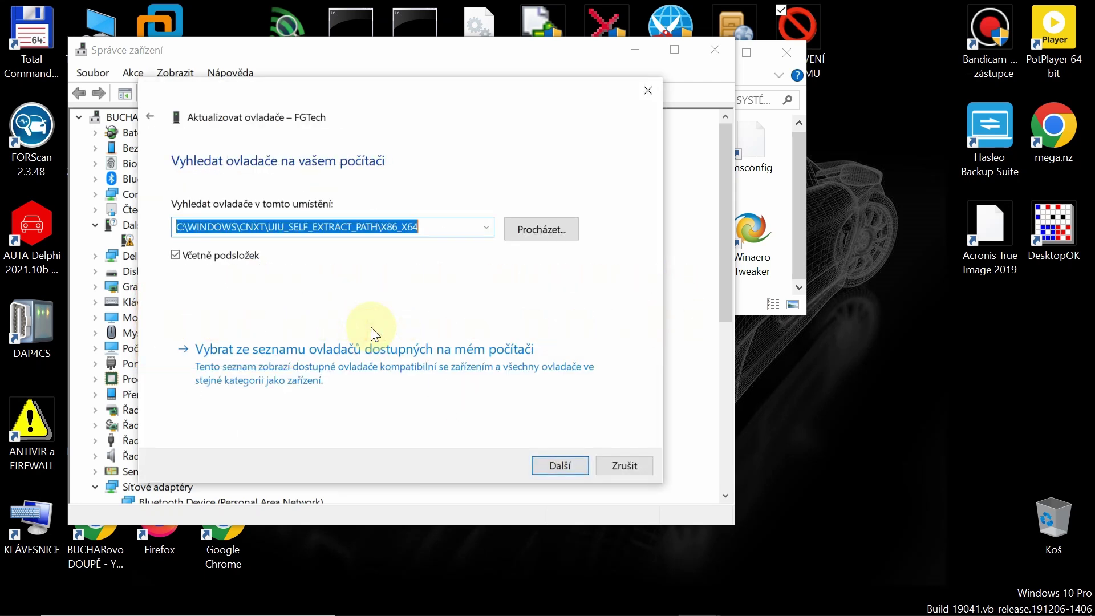
click(541, 236)
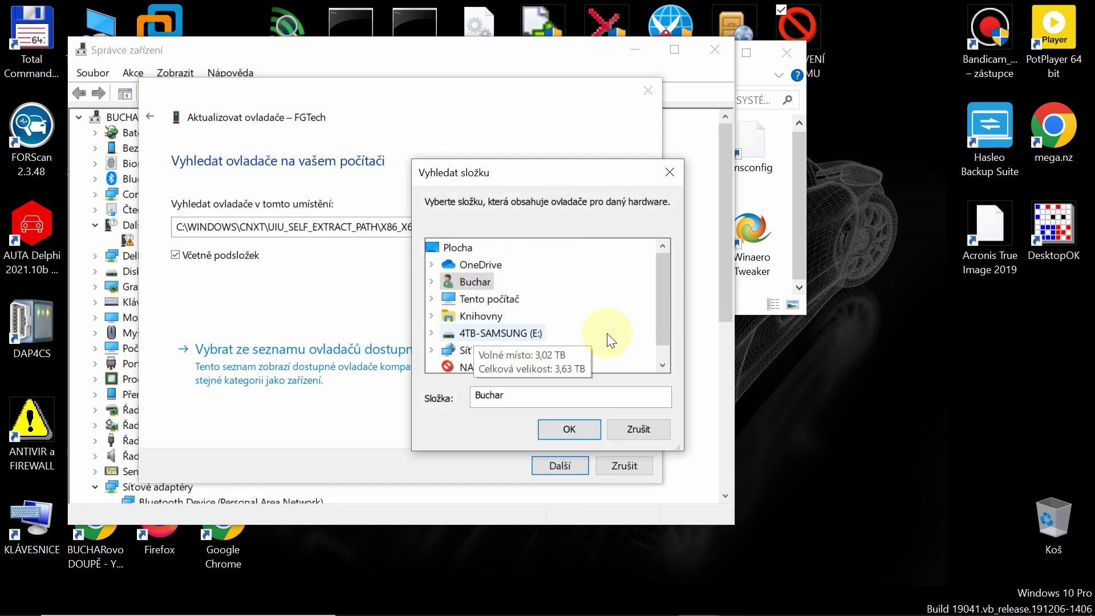
Expand This PC and the WIN10 (C:) drive in the driver folder selection and open Program Files (x86).
click(663, 355)
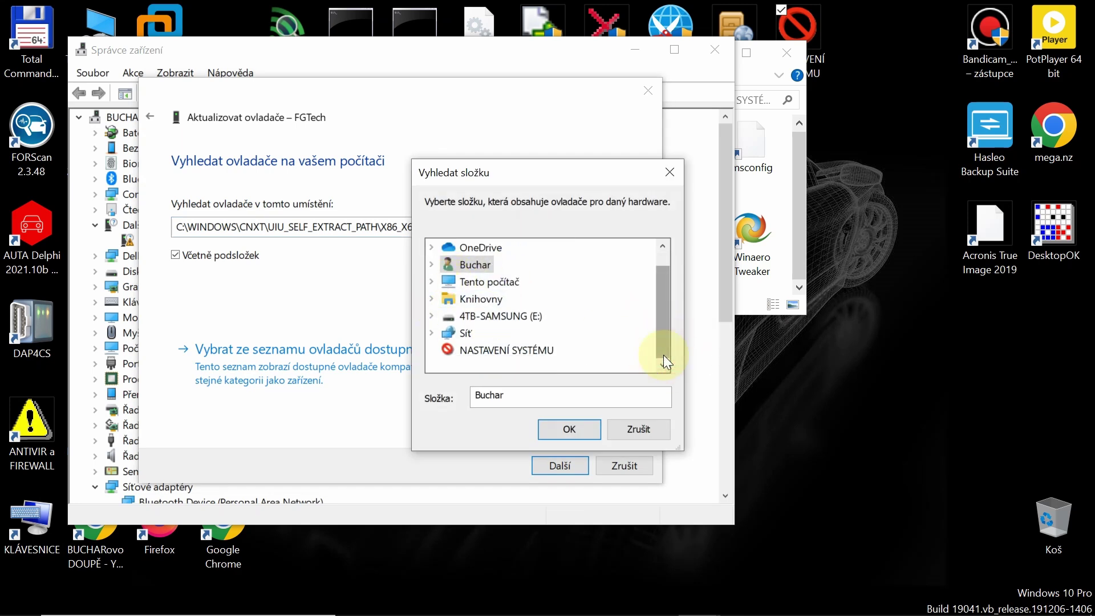
click(513, 259)
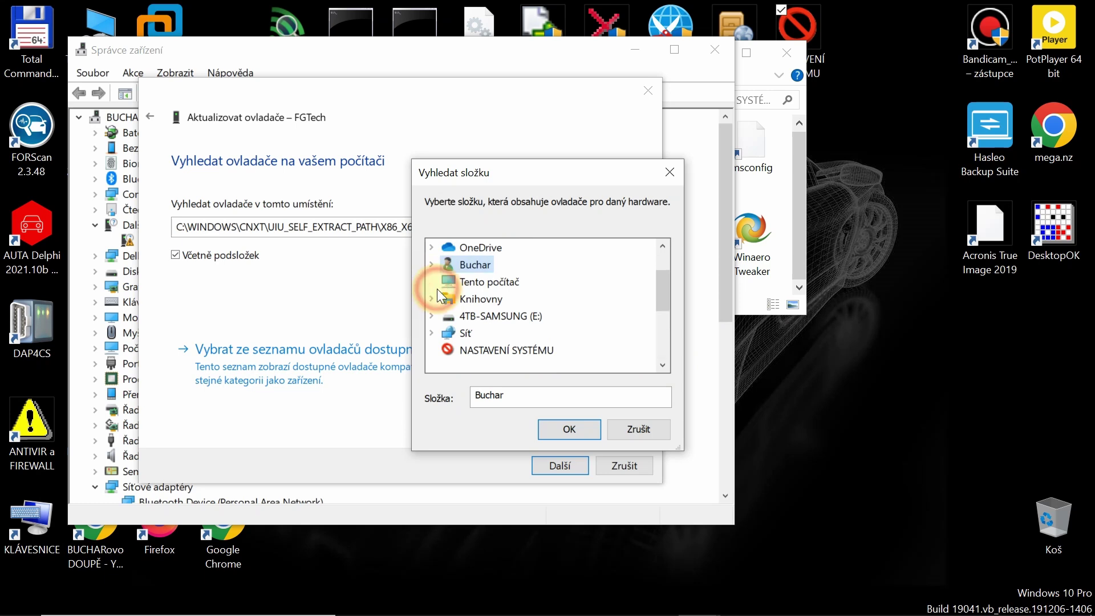
click(437, 289)
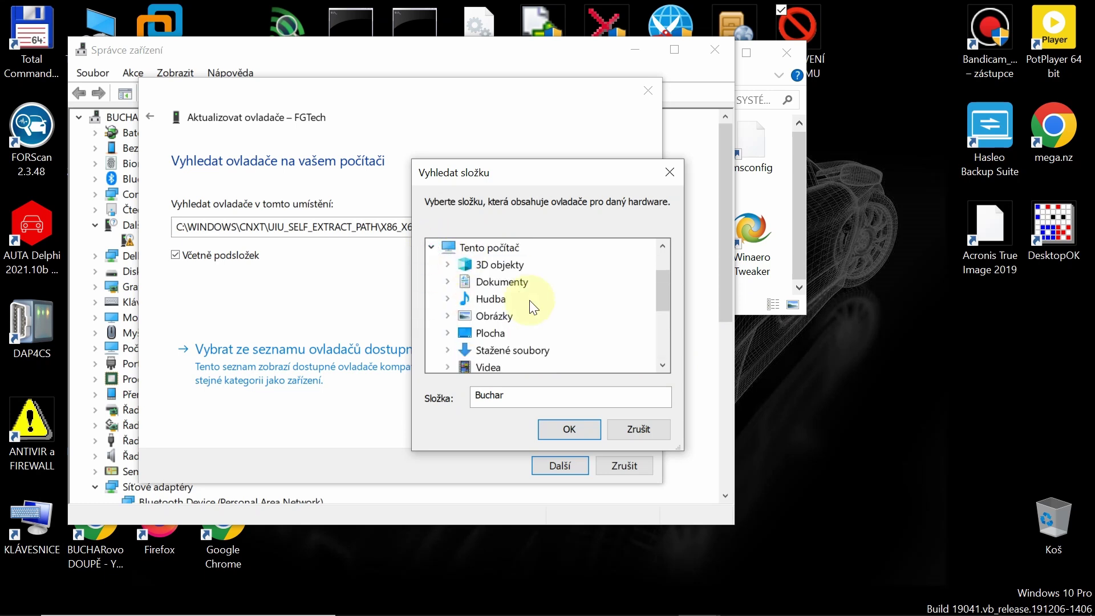
scroll(665, 352, down, 2)
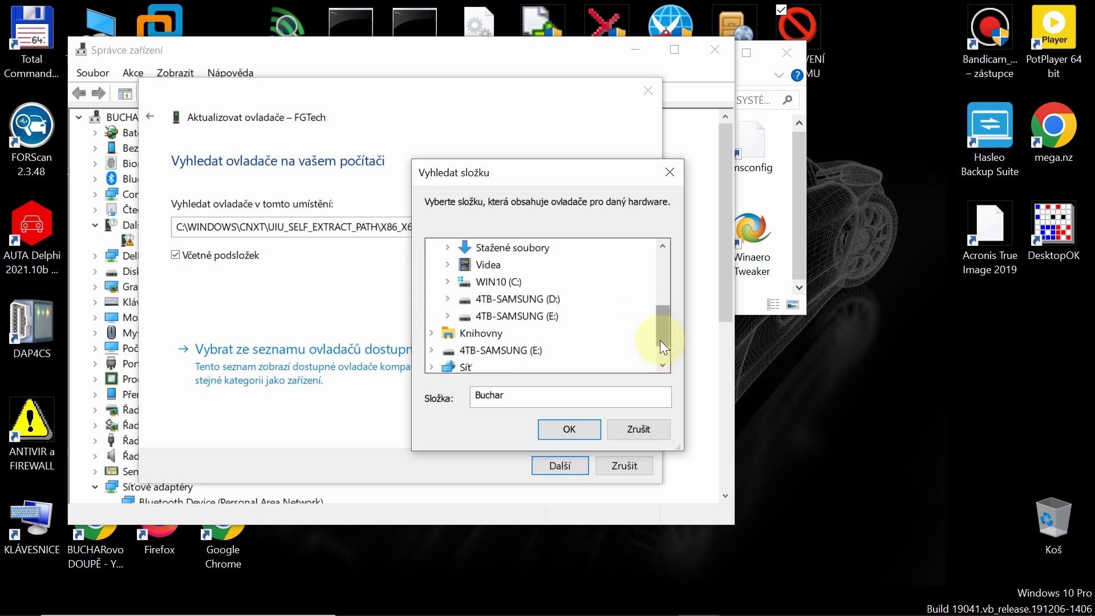
click(491, 282)
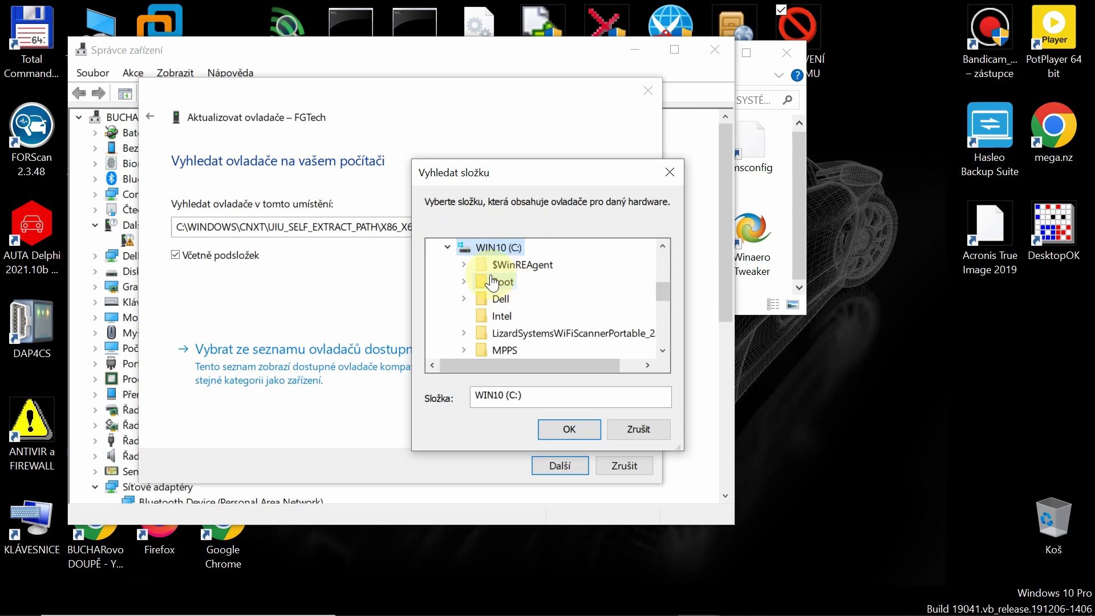
scroll(662, 337, down, 2)
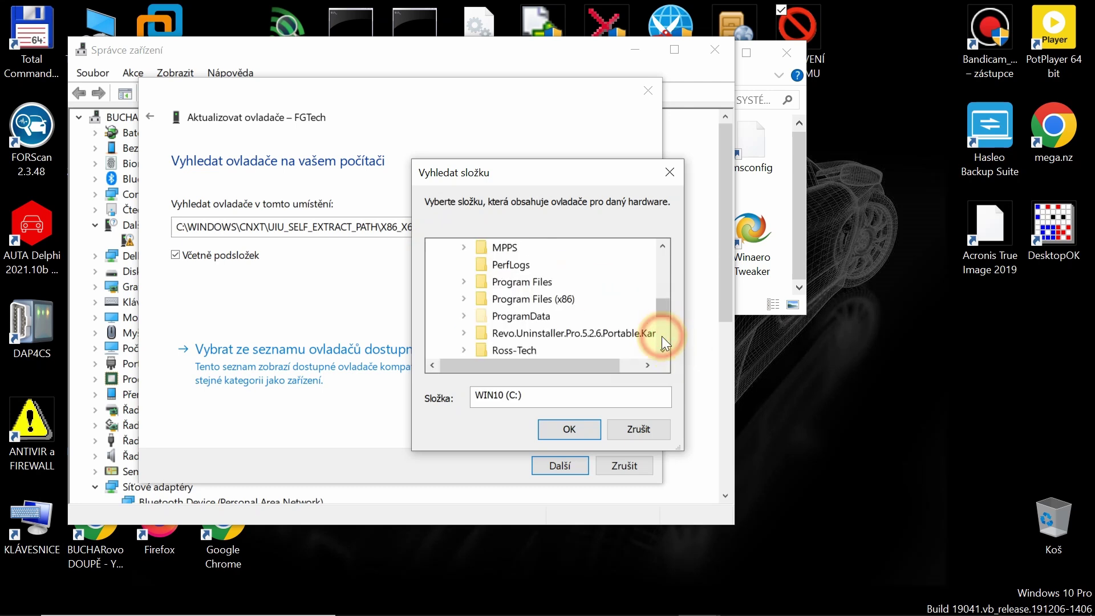
click(663, 337)
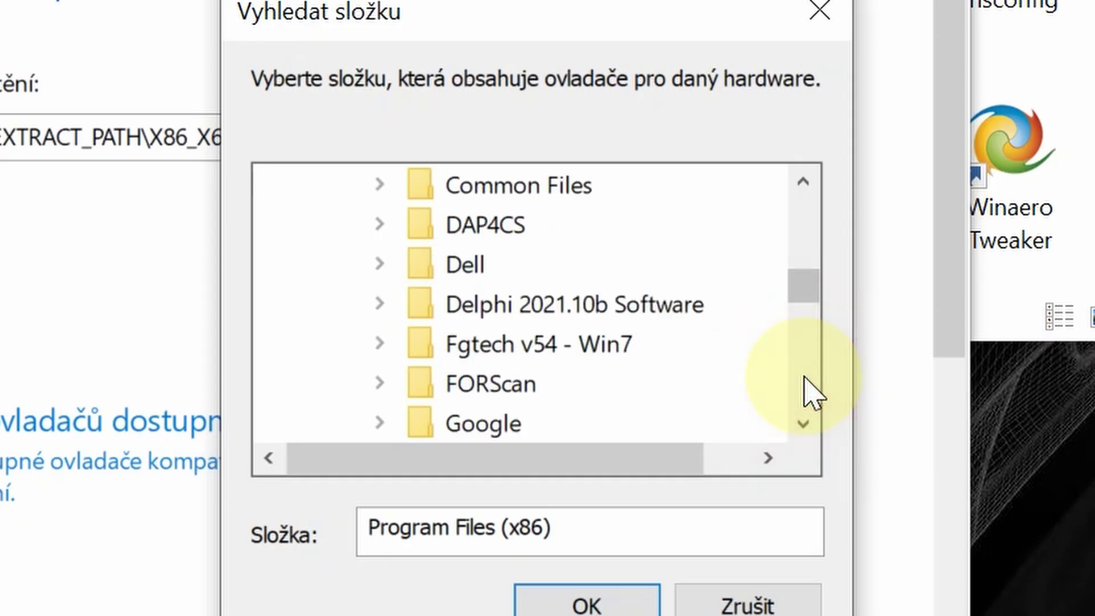
Choose the Driver interfaccia folder inside Fgtech v54 - Win7 as the driver search location and confirm it.
click(578, 345)
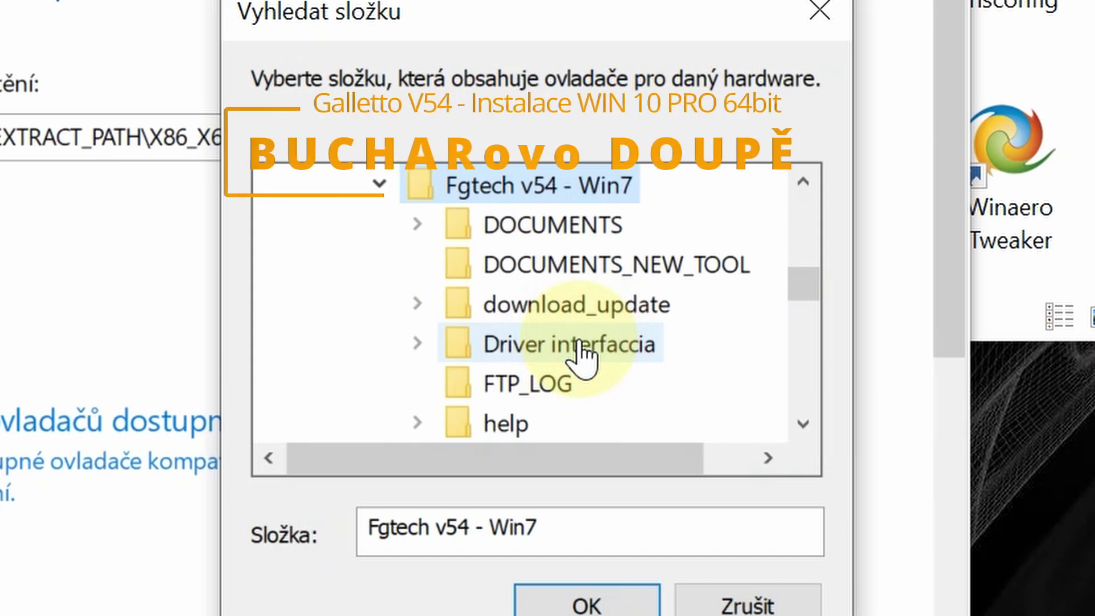
click(454, 354)
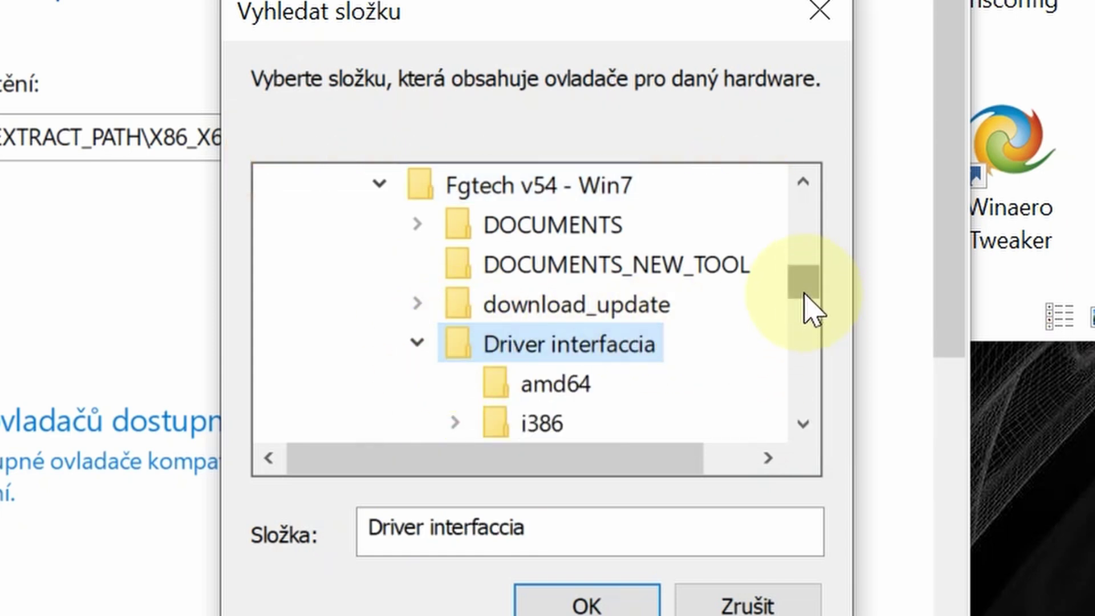
drag(804, 294, 787, 237)
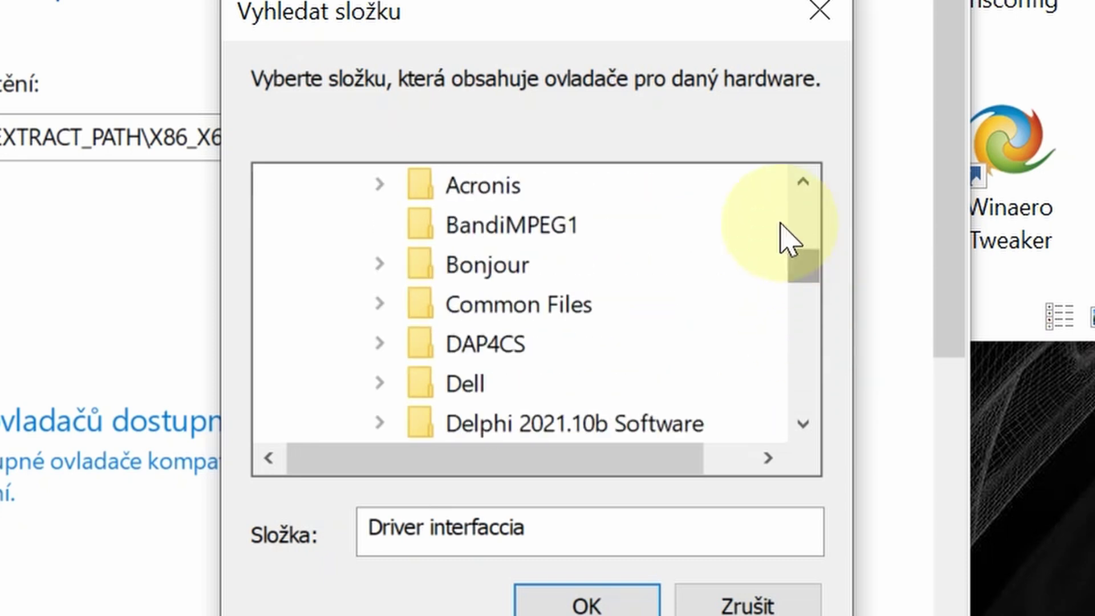
click(809, 213)
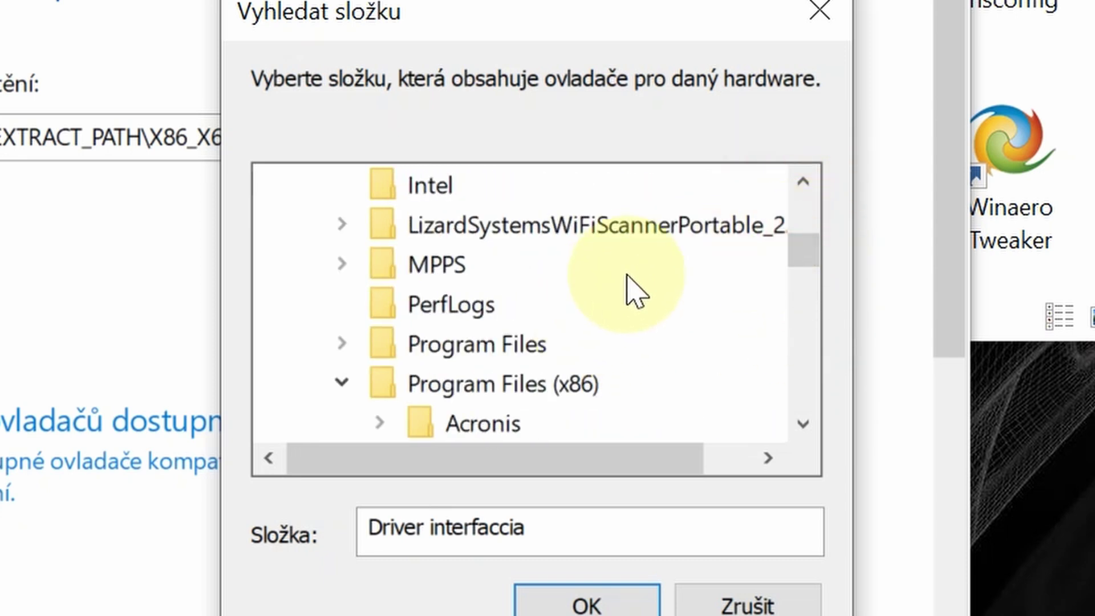
click(813, 317)
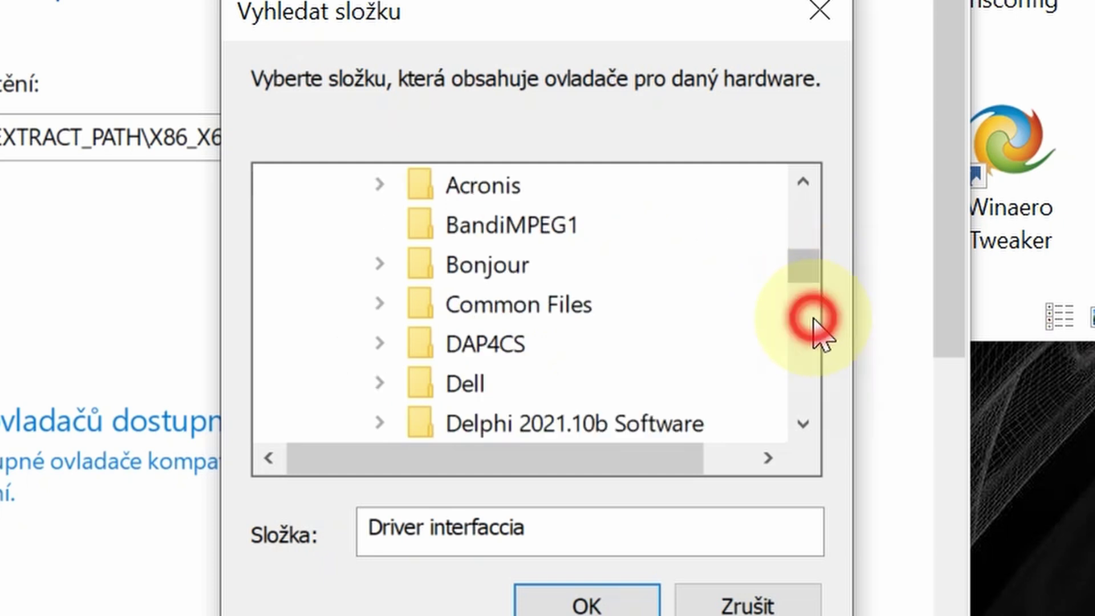
click(814, 319)
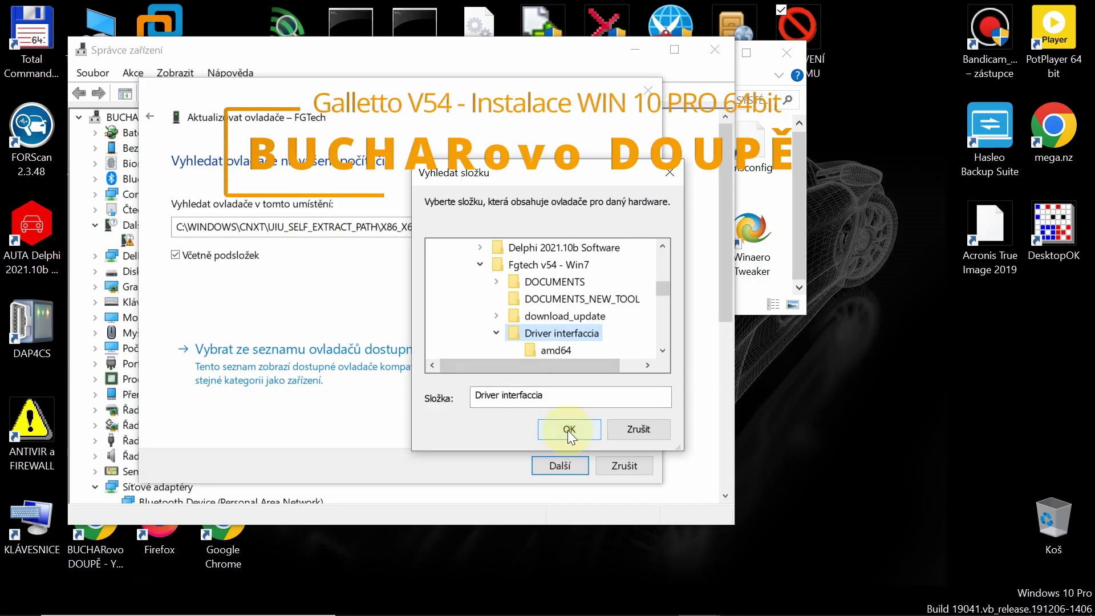
click(587, 604)
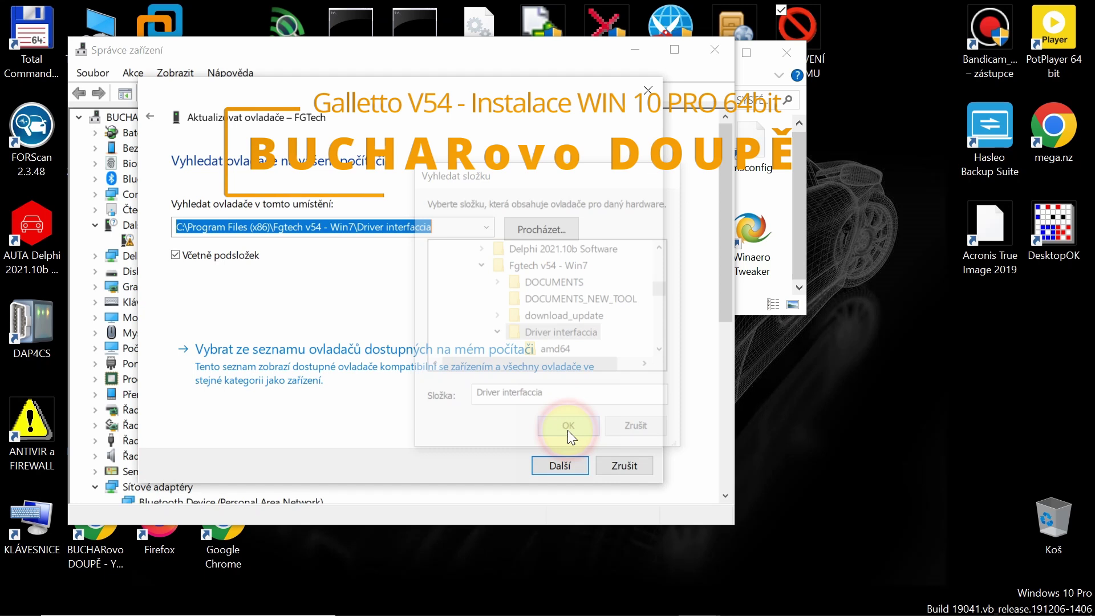
Install the FGTech driver from the chosen folder despite the unverified publisher and close the update wizard.
click(560, 465)
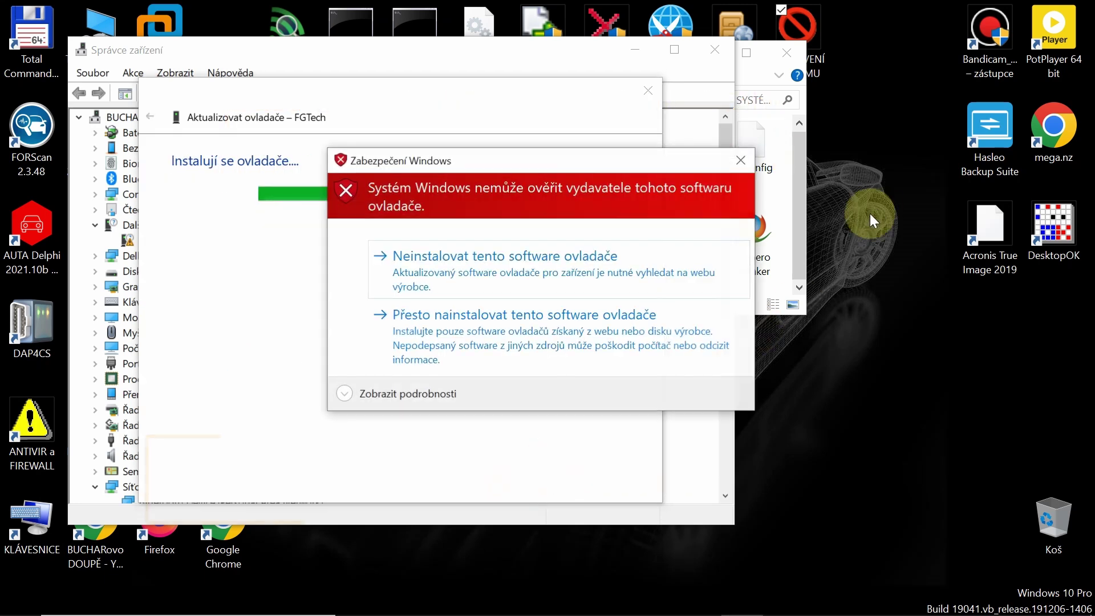
click(437, 324)
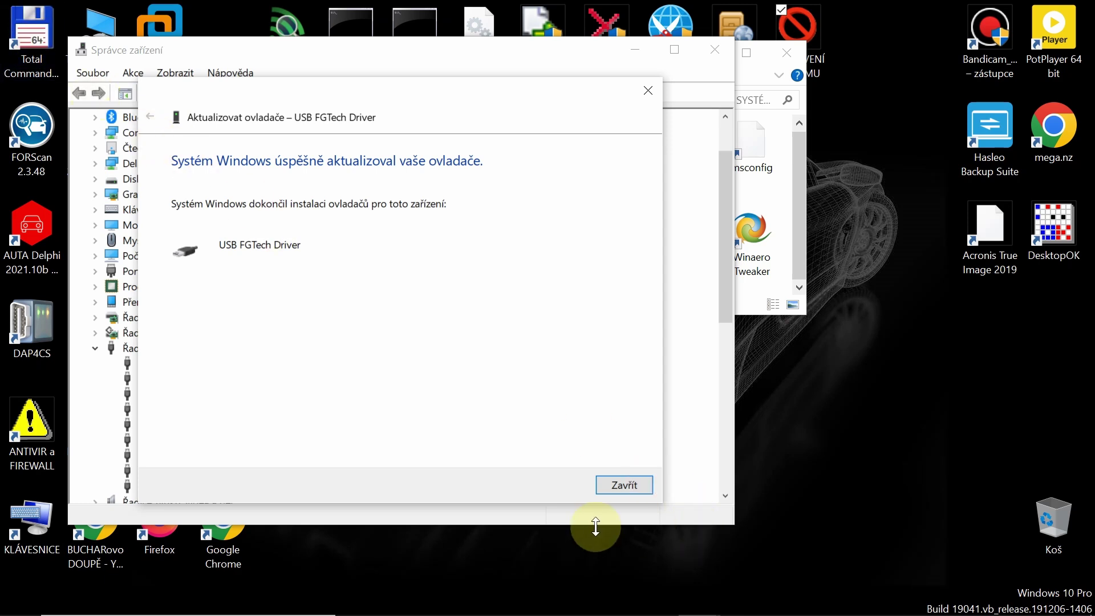
click(606, 491)
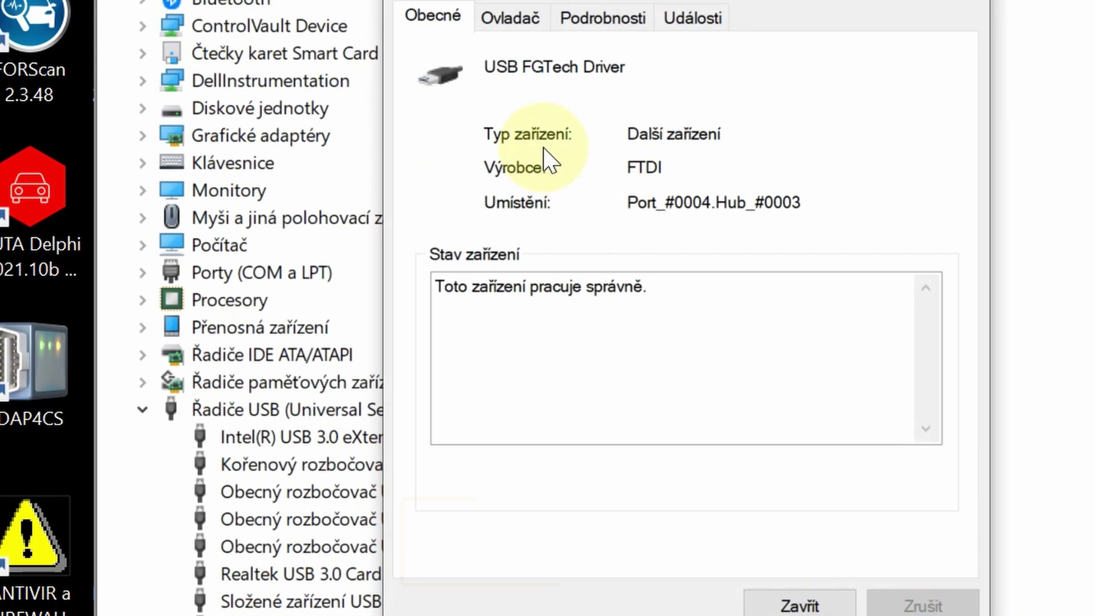
Examine the driver information, digital signature, details and events in the USB FGTech Driver properties, and close the properties.
click(501, 16)
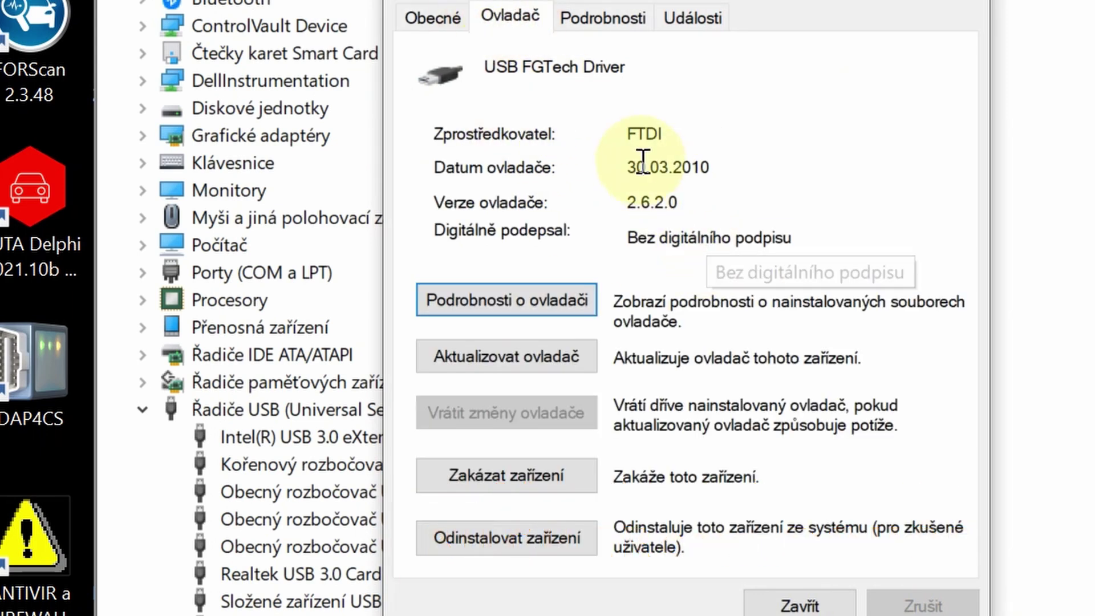
click(800, 235)
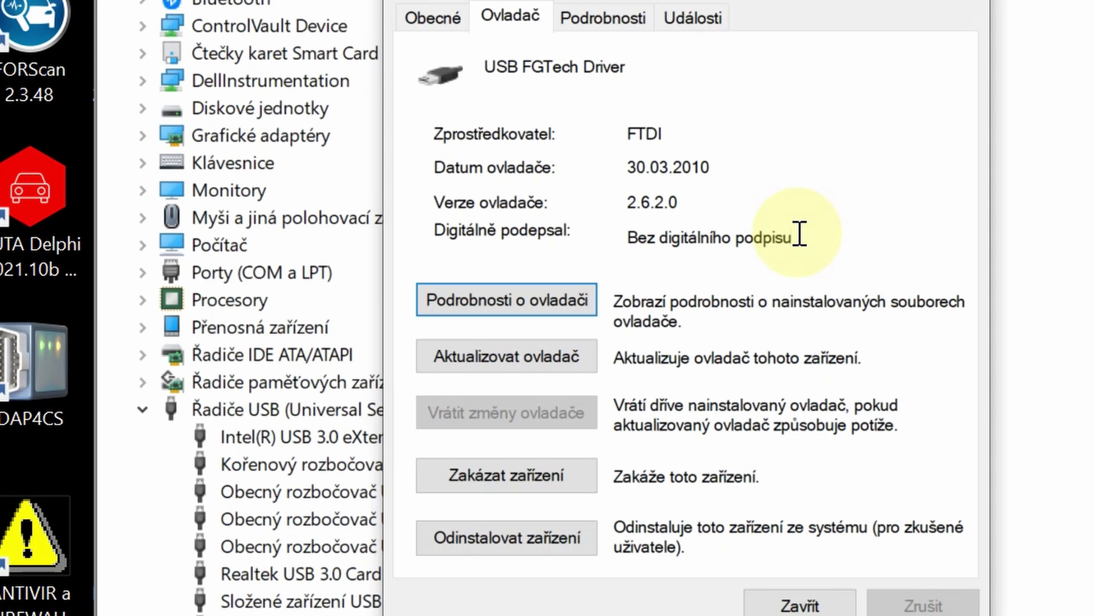
drag(800, 235, 606, 213)
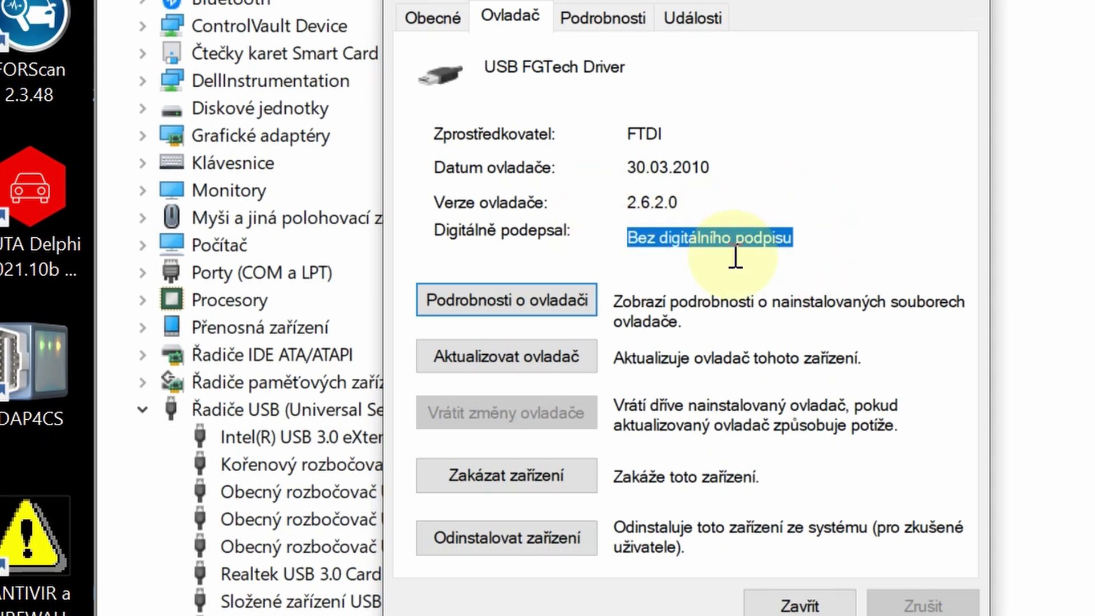
click(631, 20)
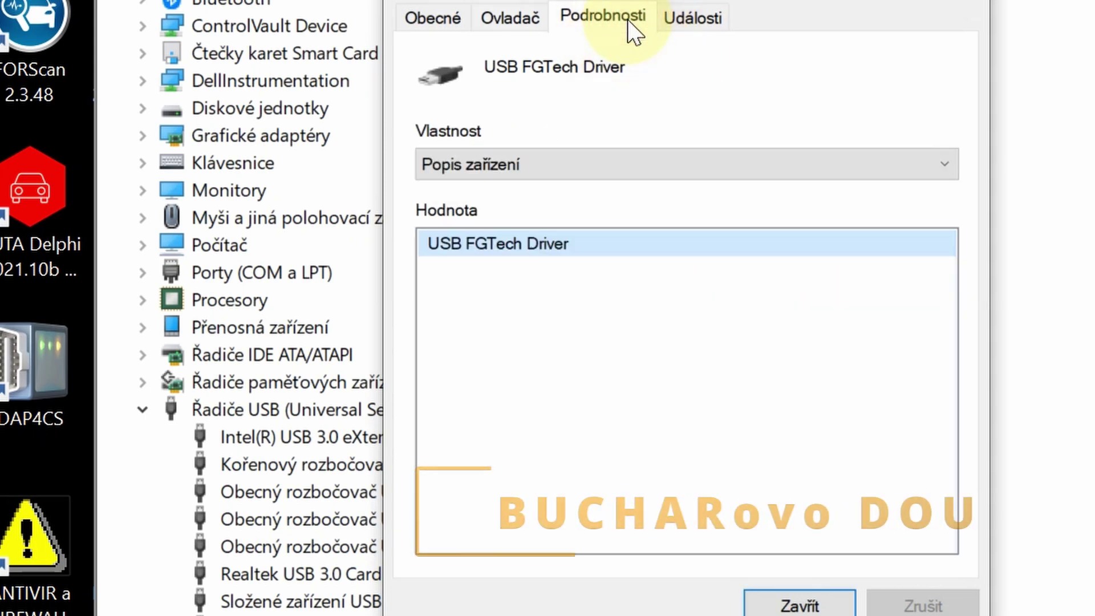
click(702, 20)
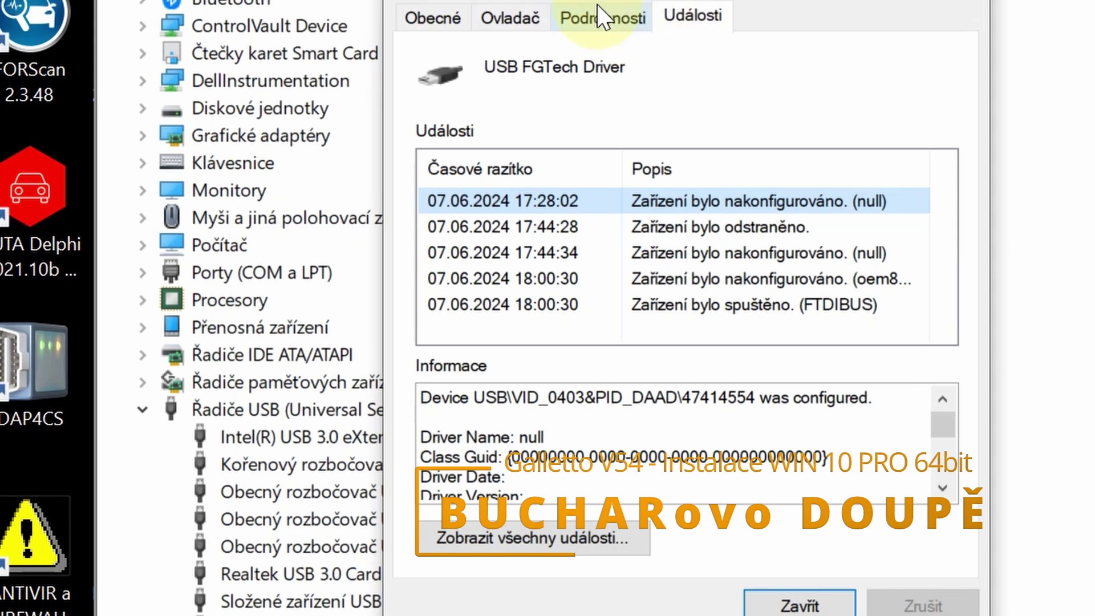
click(448, 20)
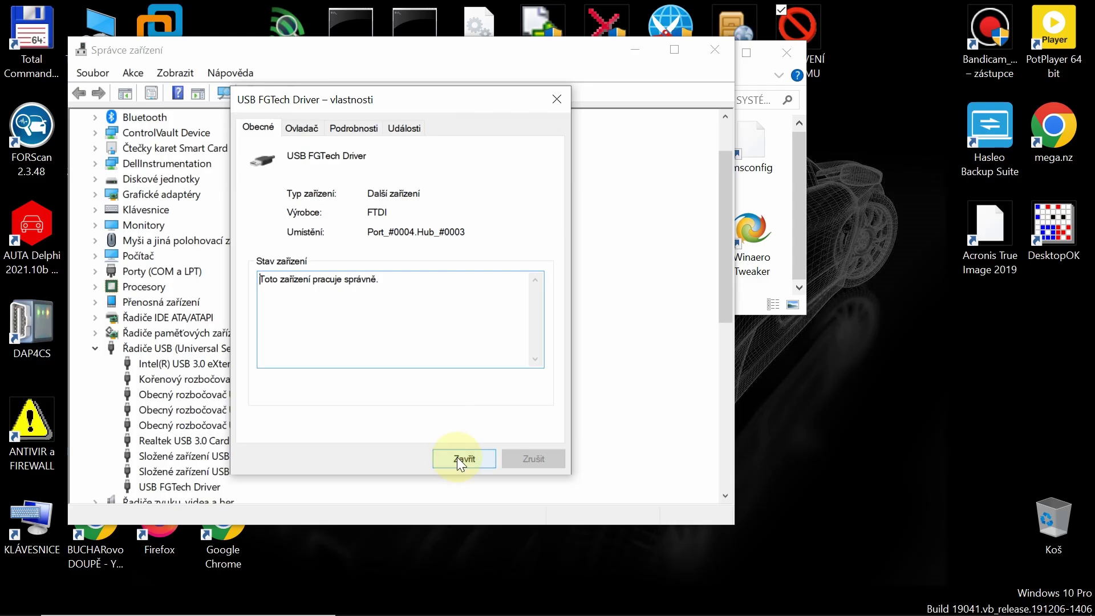
click(786, 600)
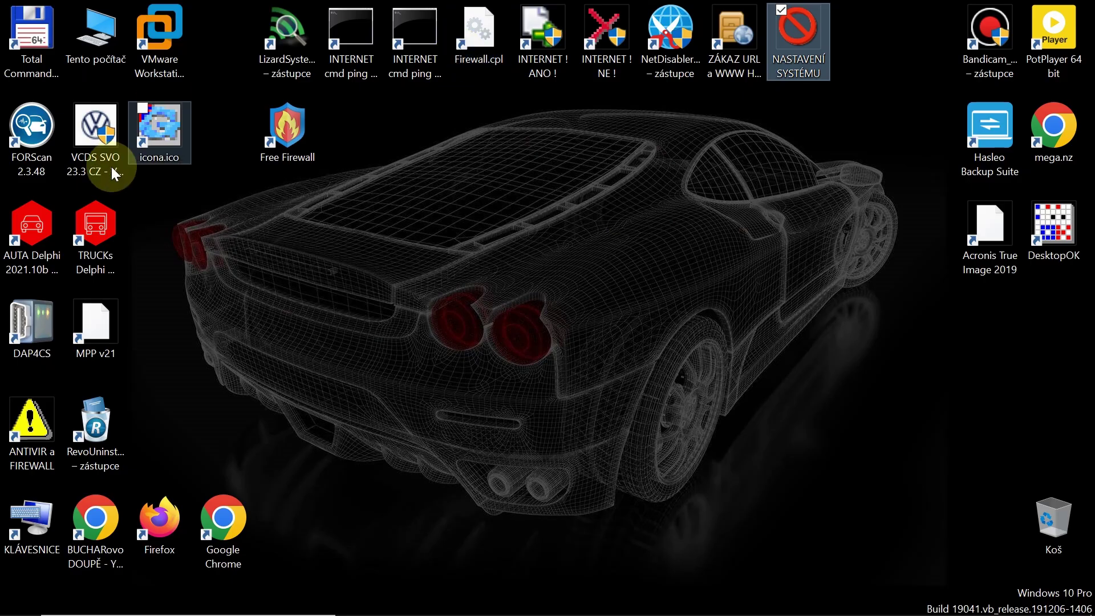
Launch the EOBD2 program from its icona.ico desktop shortcut and accept making the second patch.
click(167, 143)
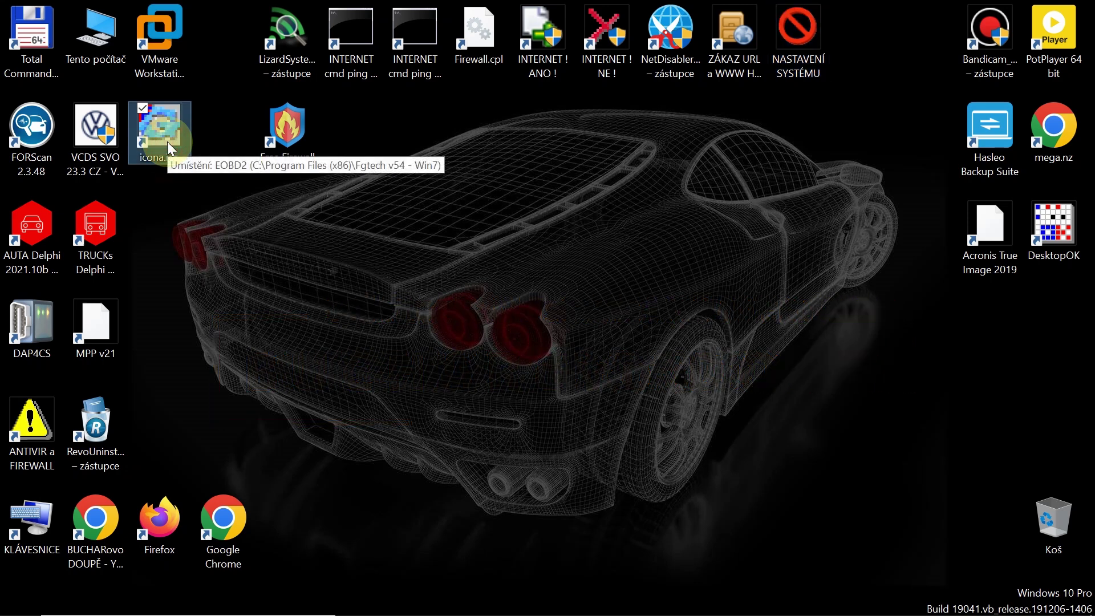
click(167, 142)
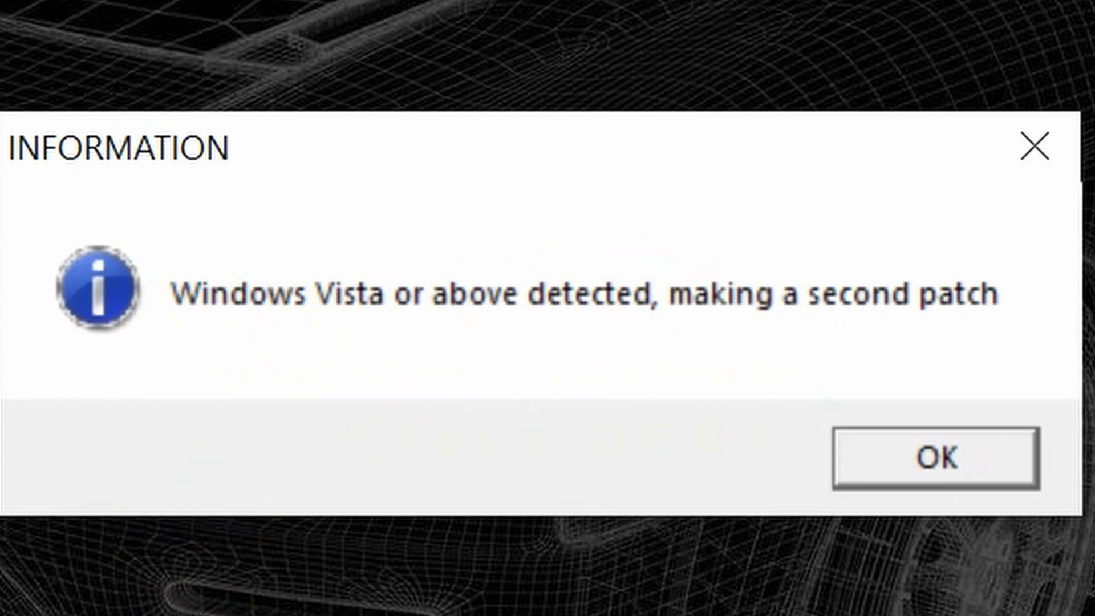
click(912, 474)
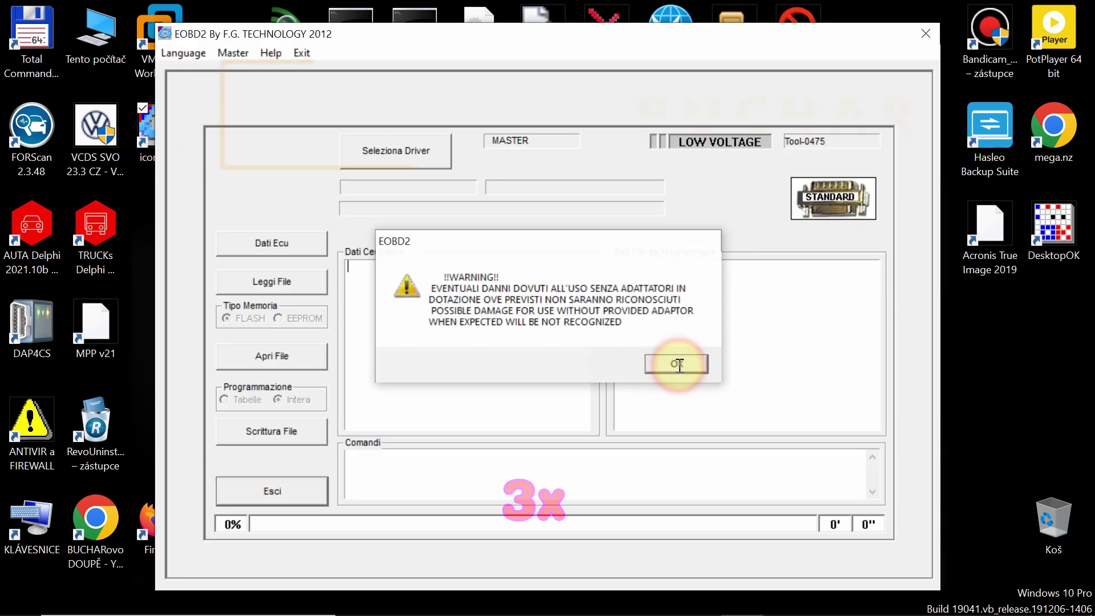
Acknowledge the adaptor warning and switch the EOBD2 interface language to Czech.
click(679, 365)
click(174, 53)
click(190, 184)
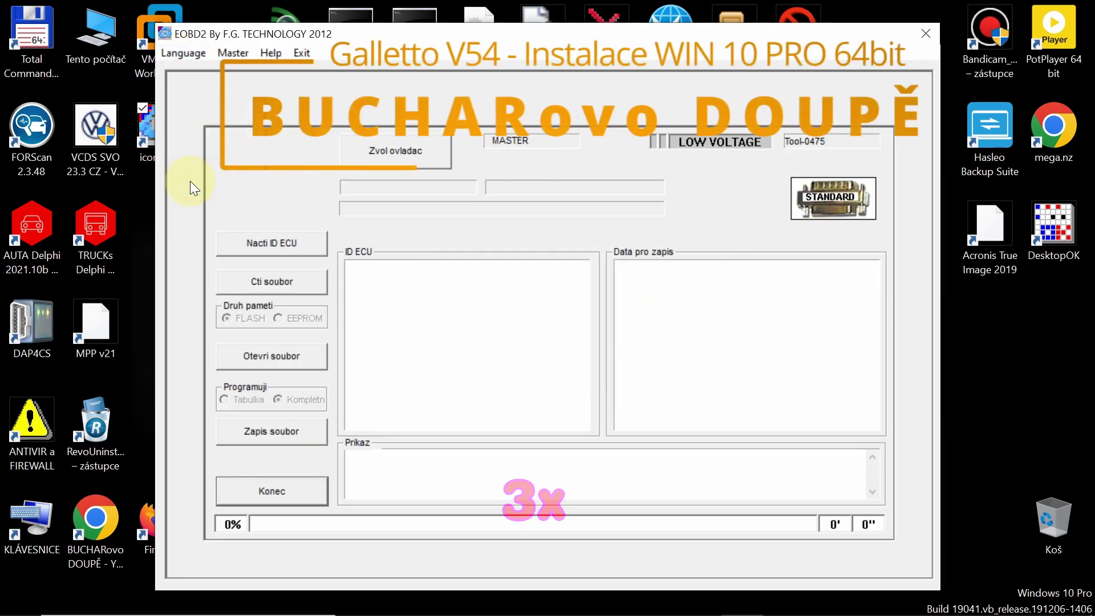
View the Master Crypt Decrypt Slave window and exit it.
click(230, 55)
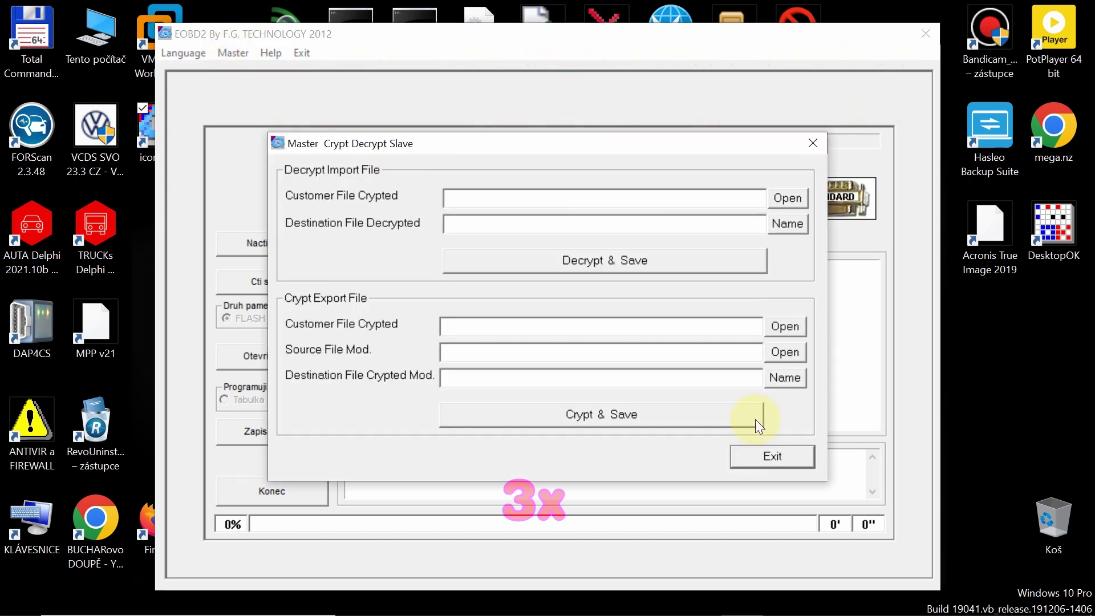
click(760, 449)
Open the JTAG MPC55xx User Manual, view its example JTAG connection and ECU FIAT pages, and close the viewer.
click(271, 53)
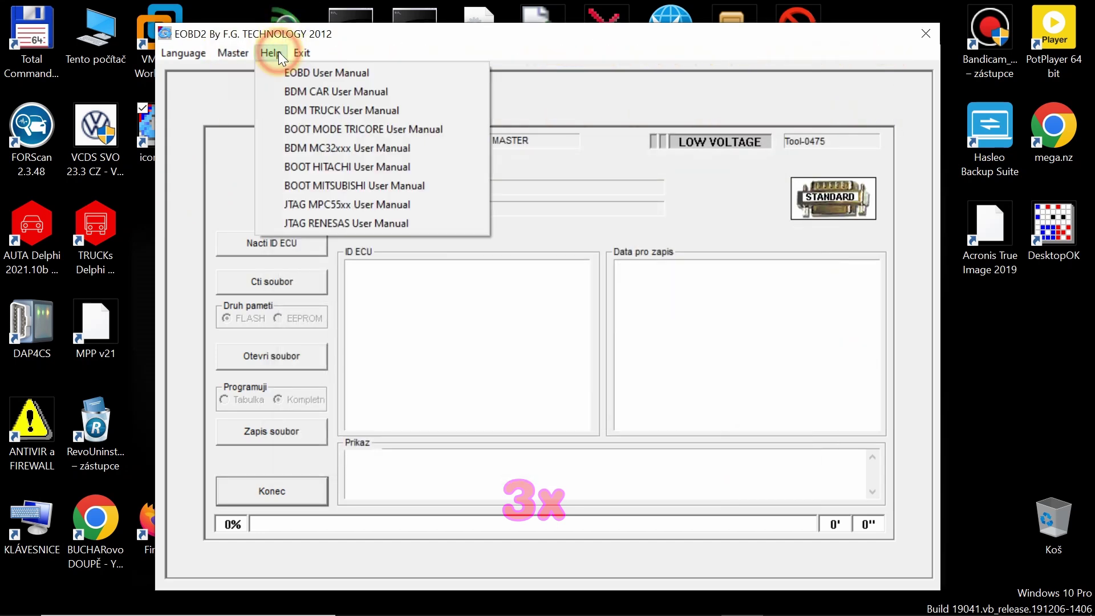
click(378, 204)
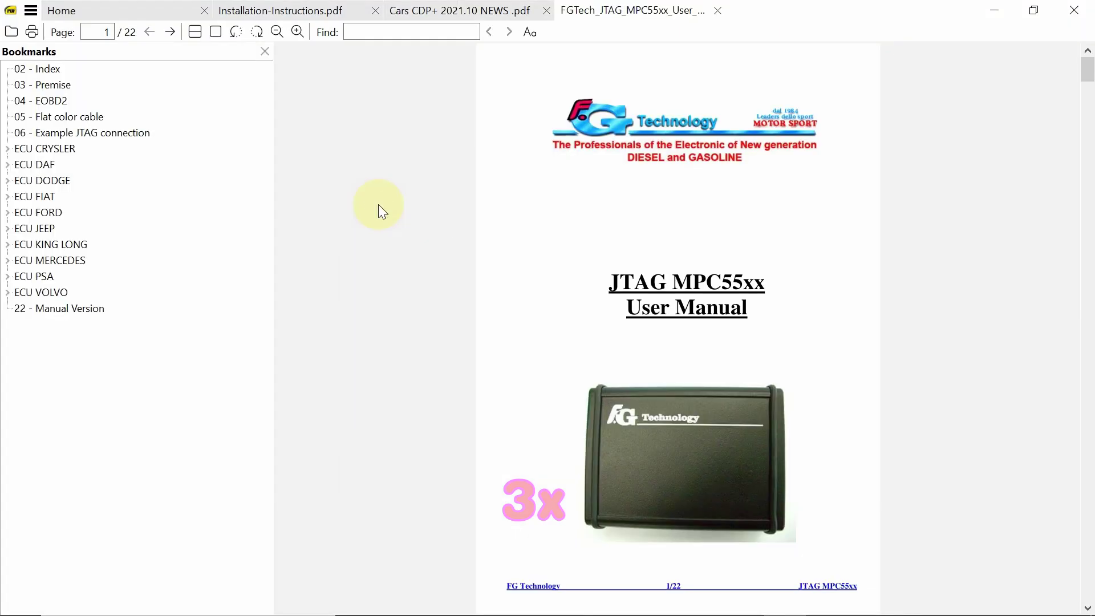
click(71, 132)
click(36, 196)
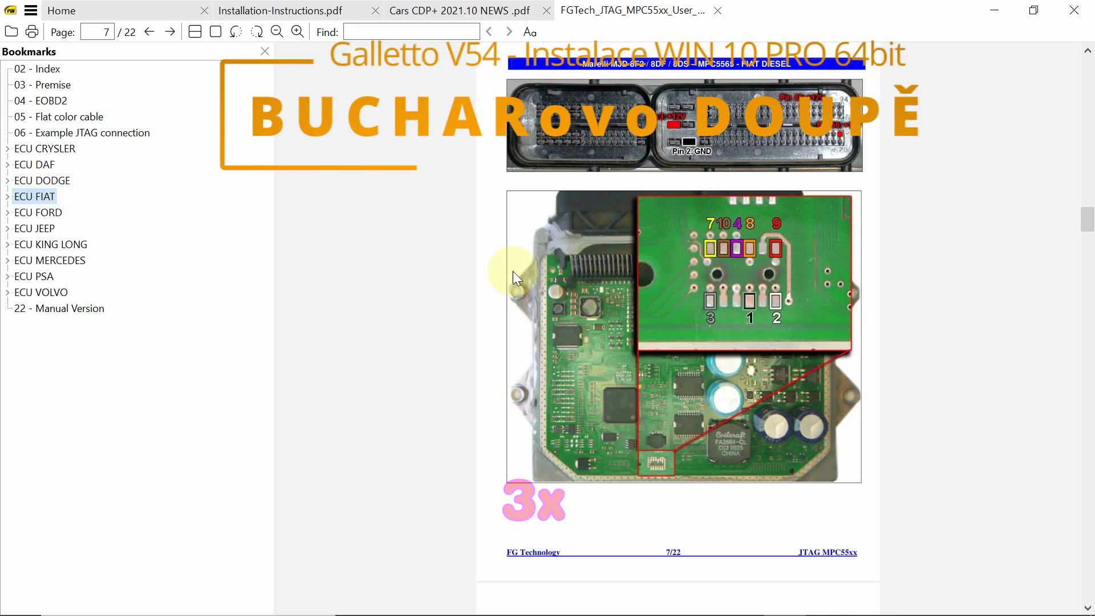
click(1088, 15)
Try to open the EOBD User Manual and open the BDM CAR User Manual instead.
click(269, 53)
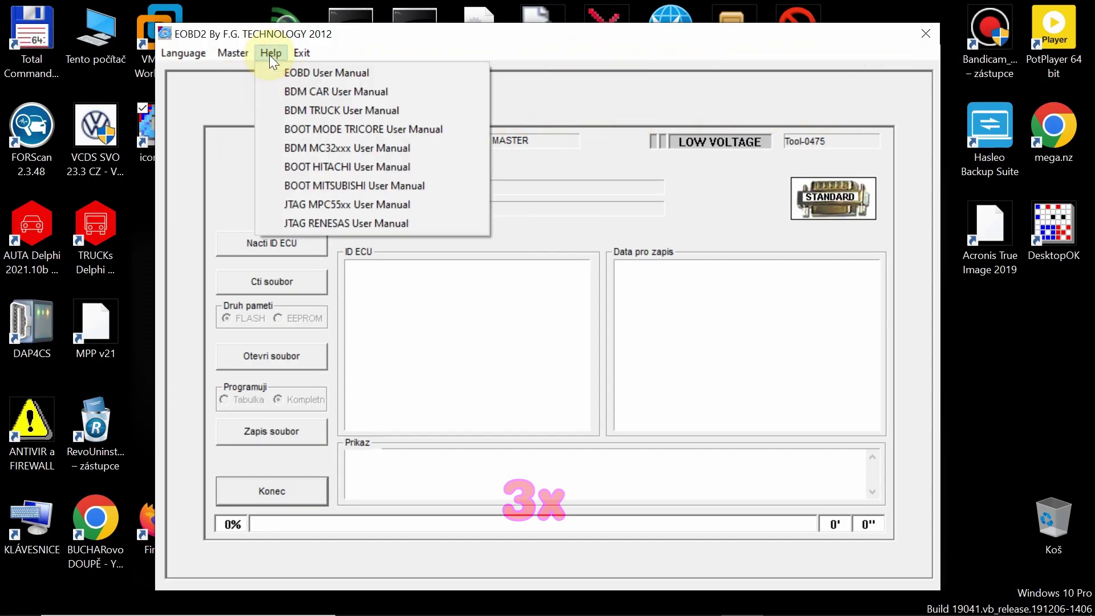
click(320, 76)
click(599, 350)
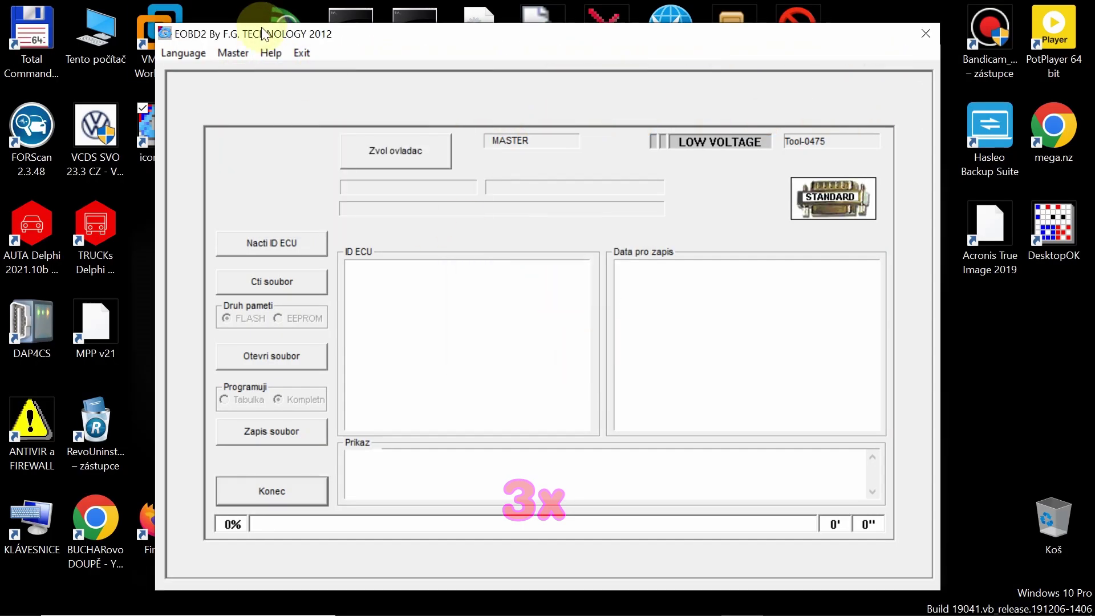
click(270, 53)
click(289, 93)
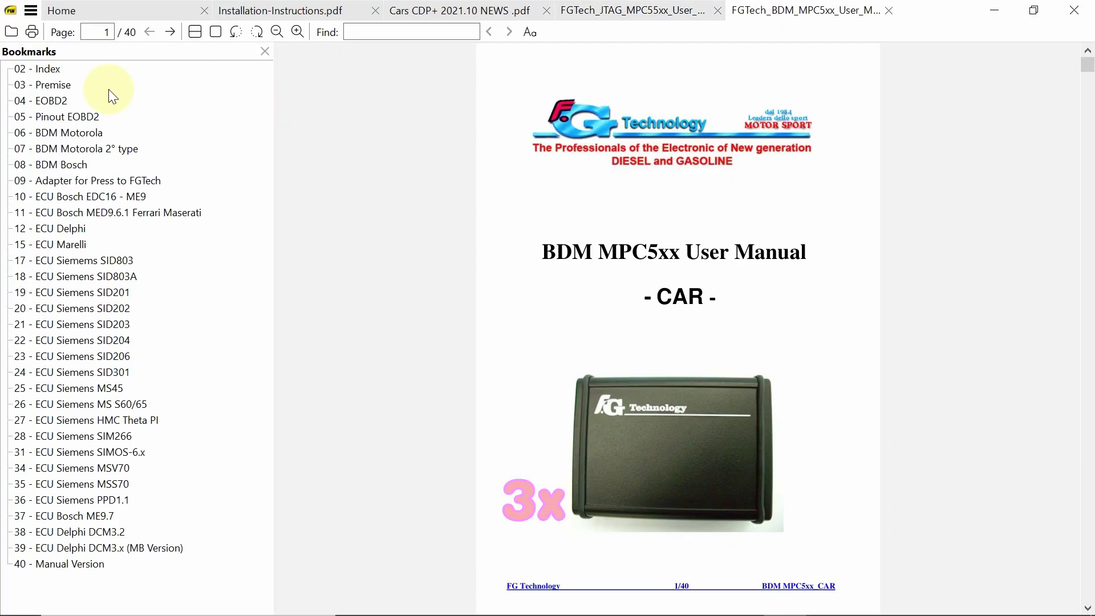
View the BDM CAR manual's Index, Premise, EOBD2, Pinout EOBD2, BDM Motorola and BDM Motorola 2° type sections.
click(45, 69)
click(52, 85)
click(49, 100)
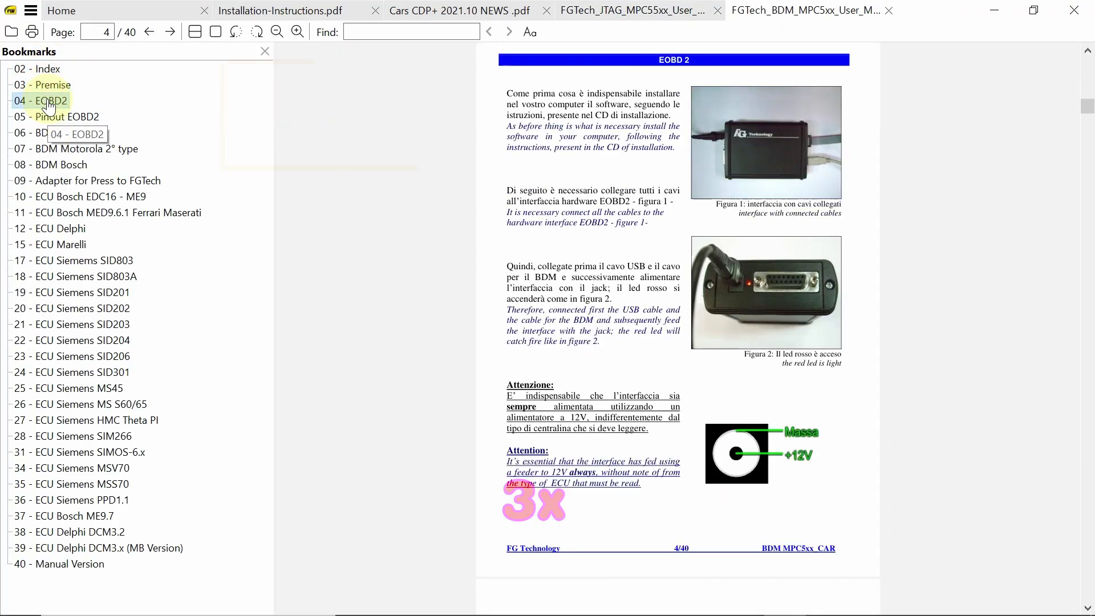
click(50, 117)
click(50, 133)
click(51, 149)
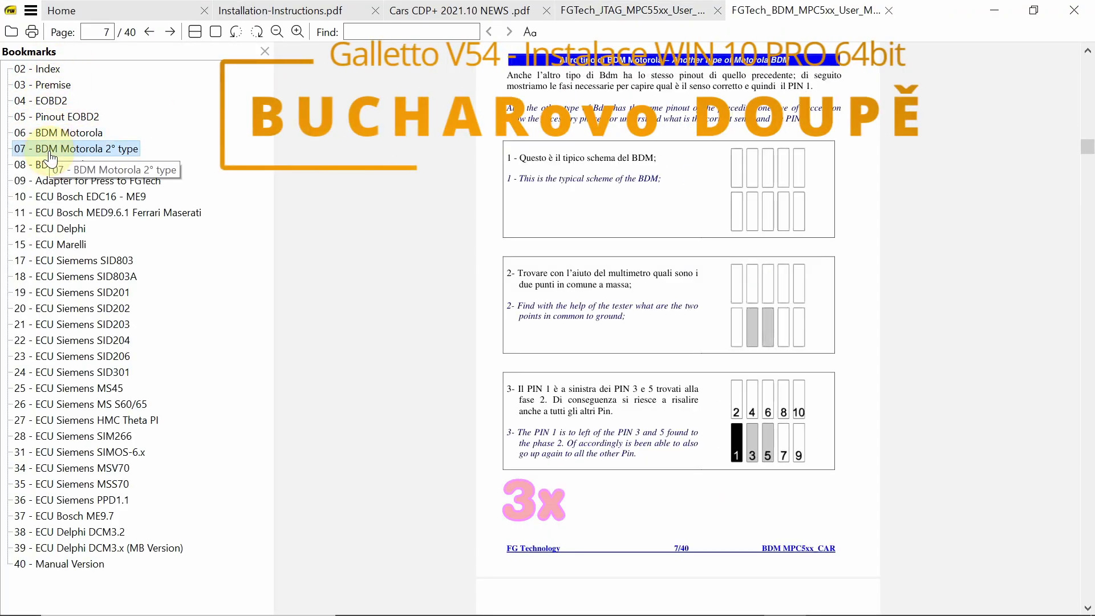
View the manual's BDM Bosch, Adapter for Press to FGTech, ECU Bosch EDC16 - ME9 and MED9.6.1 Ferrari Maserati sections.
click(53, 165)
click(52, 186)
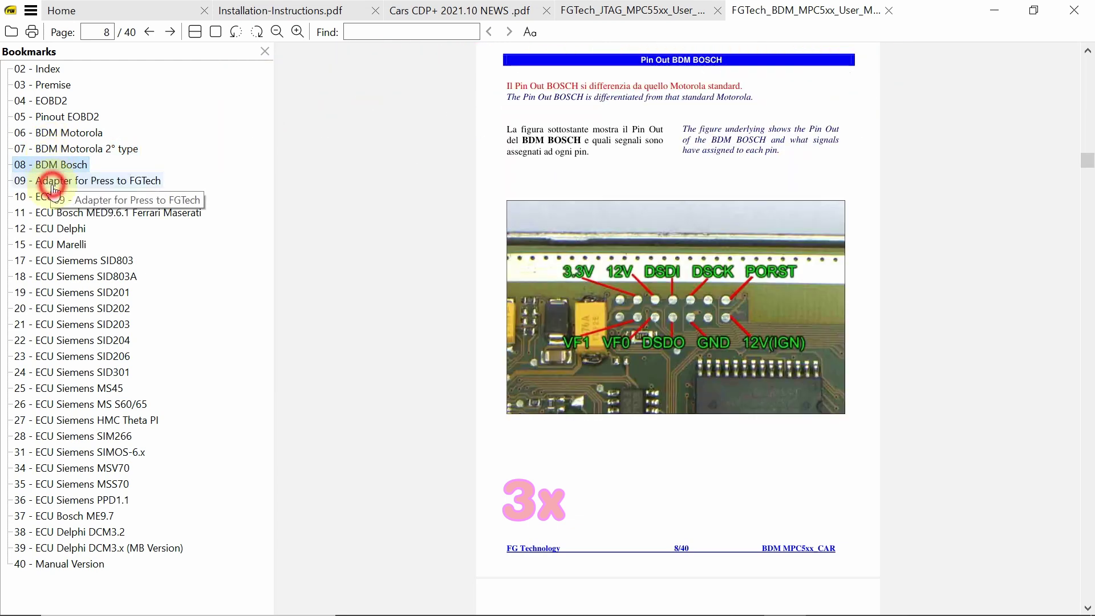
click(54, 191)
click(53, 182)
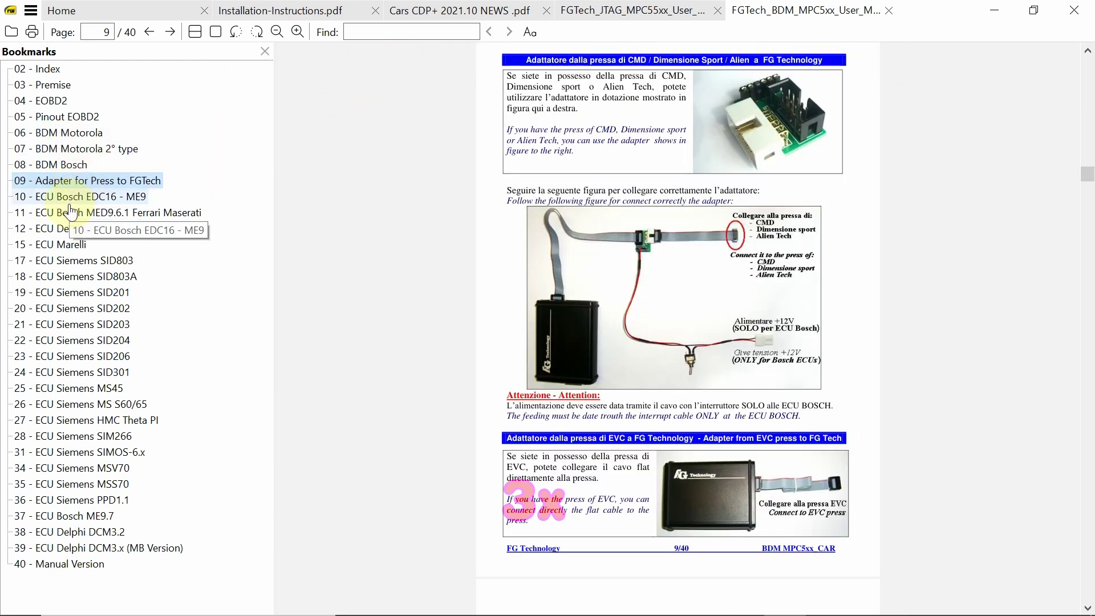
click(60, 197)
click(67, 214)
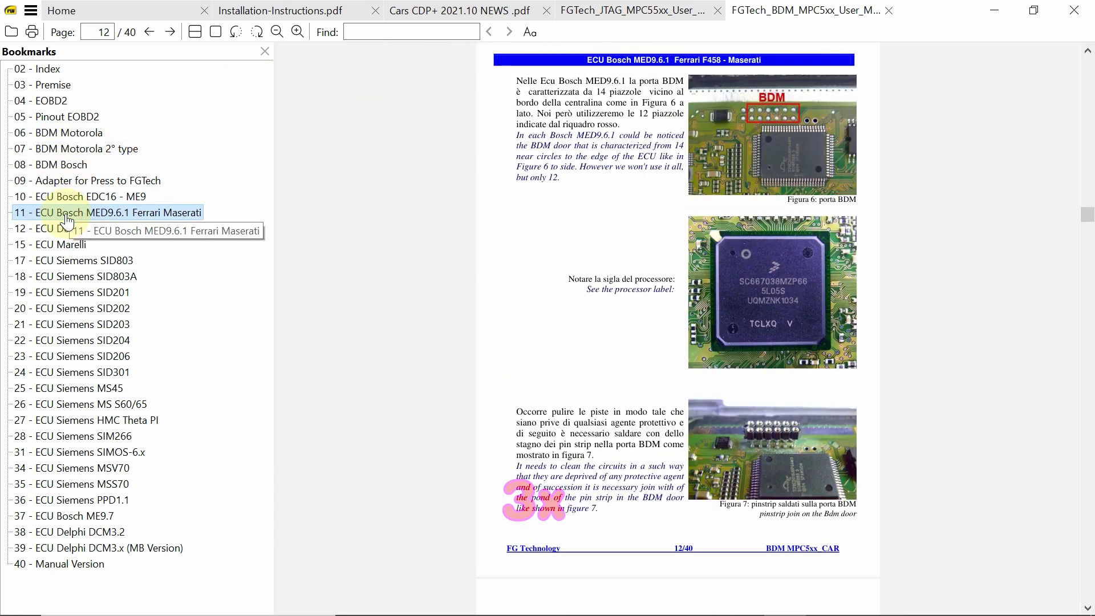
Enlarge the manual pages and view the ECU Delphi, Bosch ME9.7, Delphi DCM3.2 and Delphi DCM3.x (MB Version) sections.
click(298, 33)
click(297, 33)
click(68, 230)
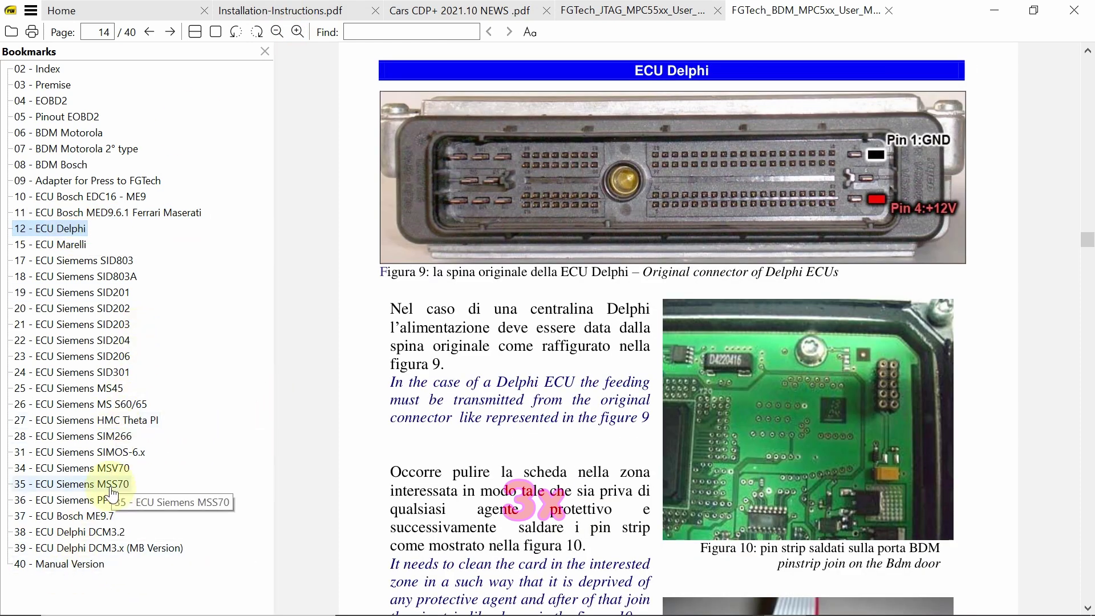
click(107, 516)
click(1088, 590)
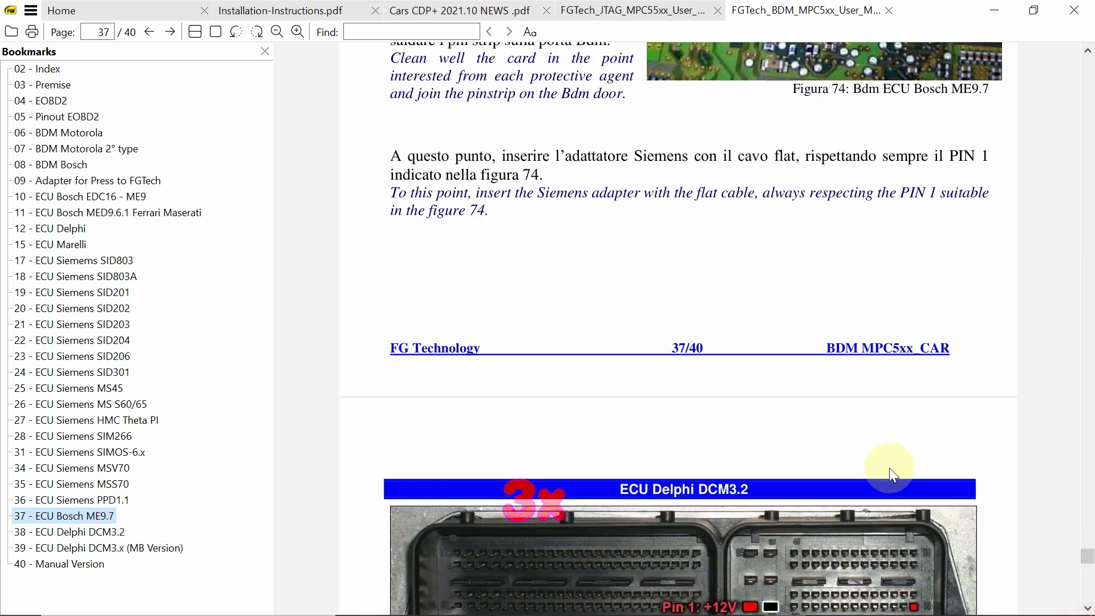
click(68, 532)
click(69, 549)
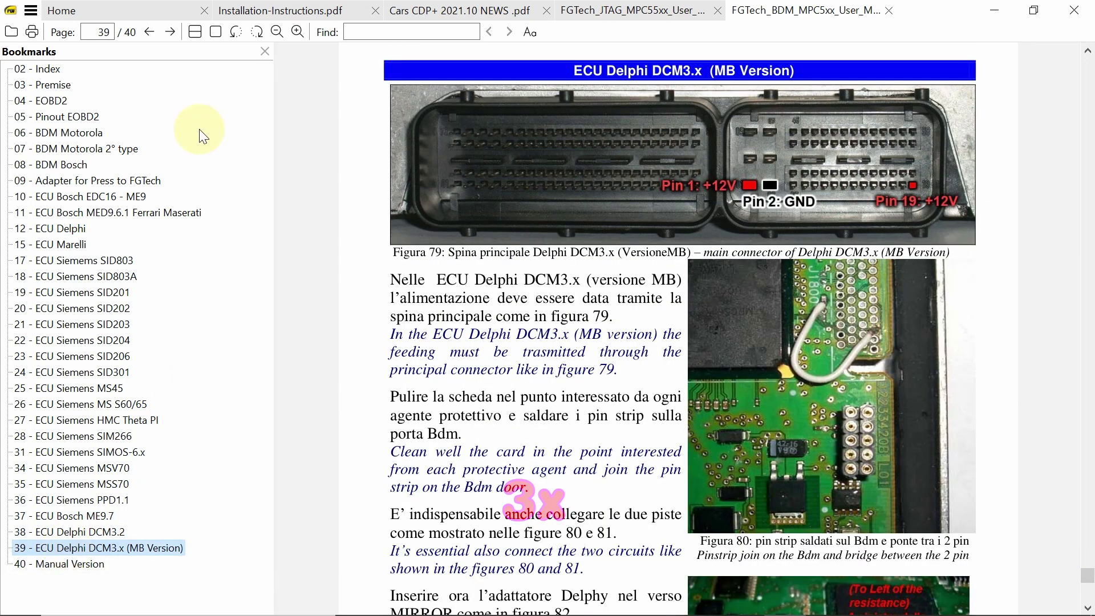
Page backwards through the BDM CAR manual from ECU Delphi DCM3.x past Siemens MS45 to the ECU Delphi section.
click(147, 33)
click(147, 32)
click(148, 33)
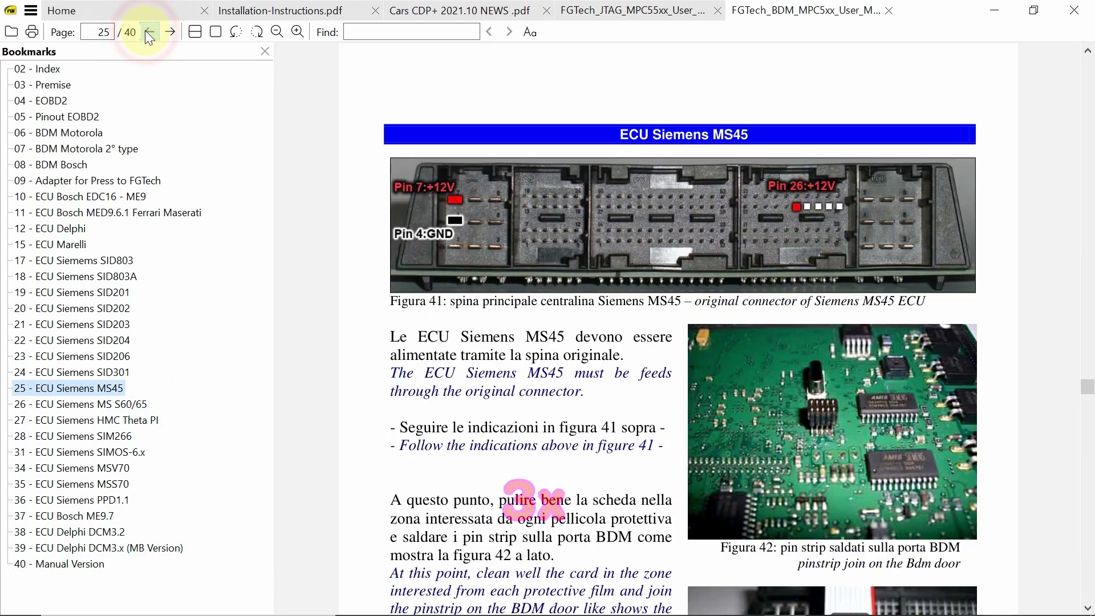
click(147, 32)
click(147, 33)
click(147, 33)
click(147, 32)
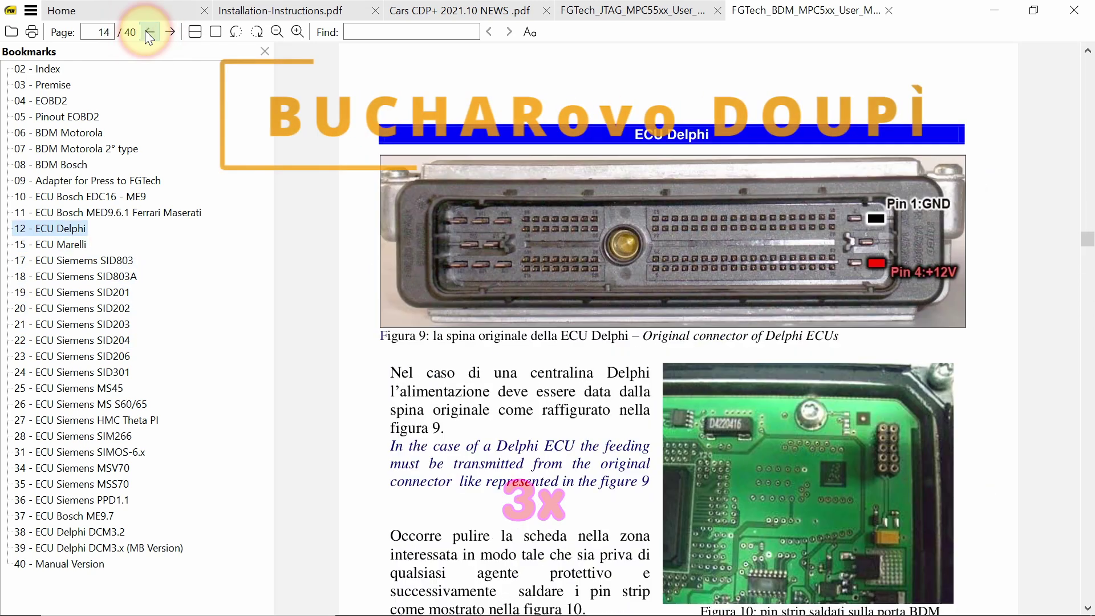
click(147, 33)
click(147, 32)
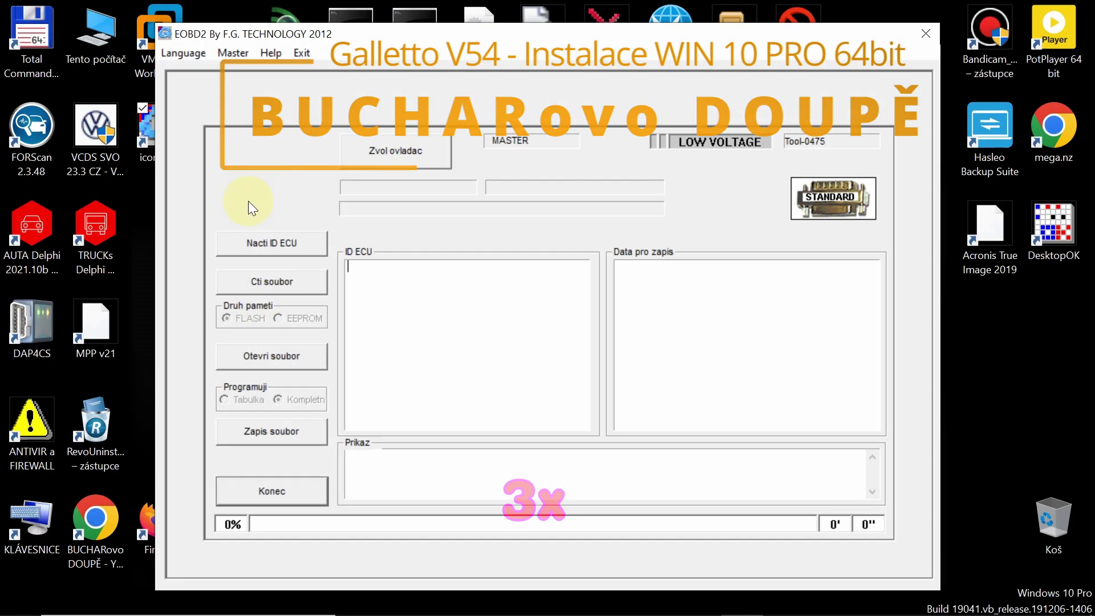
Open the BOOT MODE TRICORE User Manual, look through its bookmarks and view the ECU FORD section.
click(240, 52)
click(767, 456)
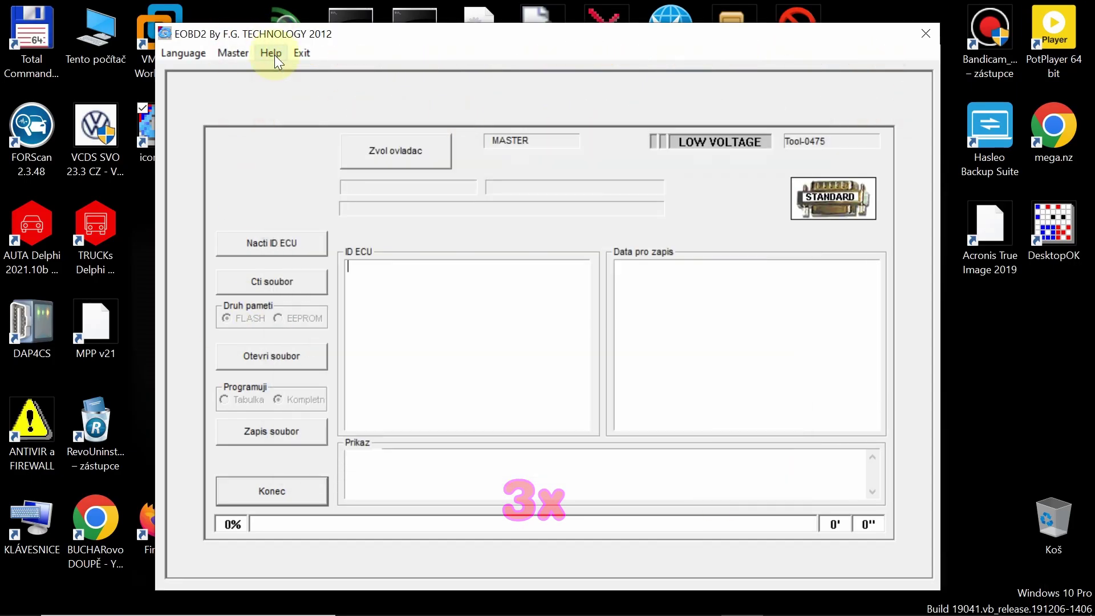
click(274, 54)
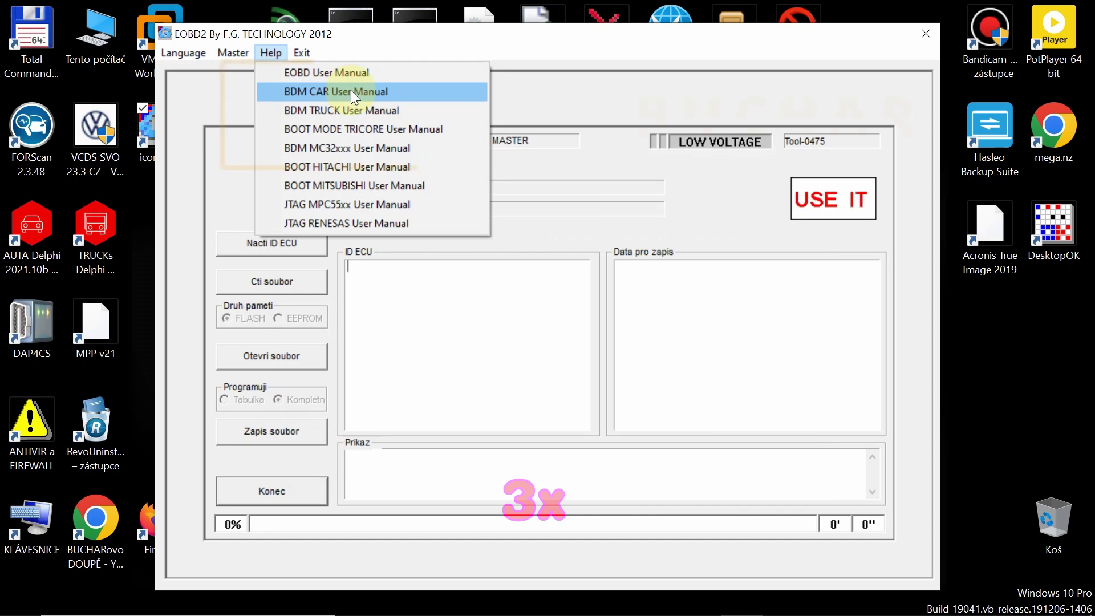
click(341, 129)
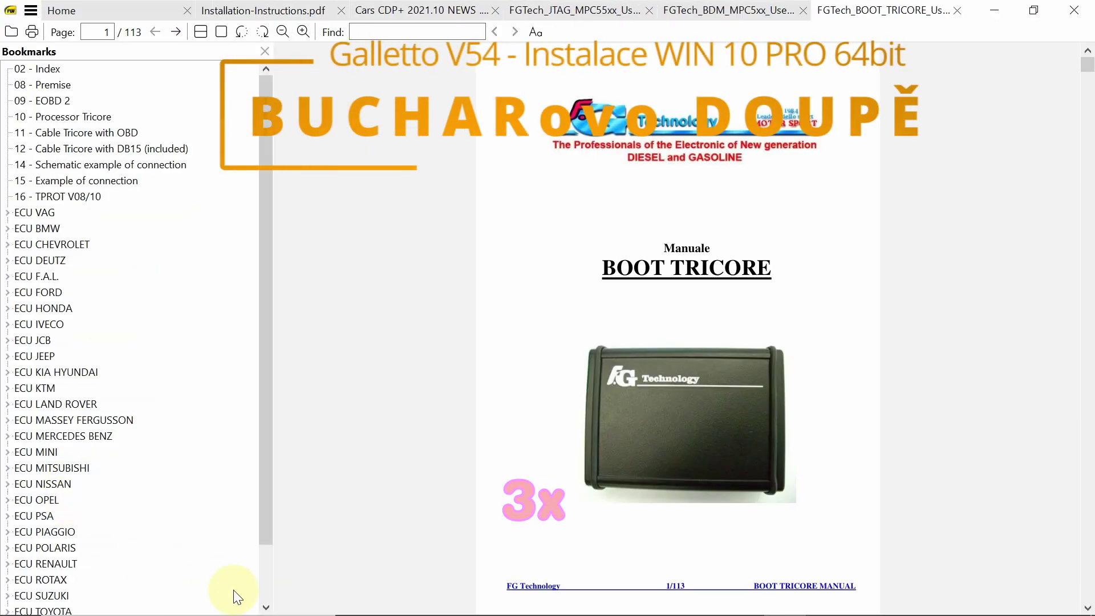
click(264, 582)
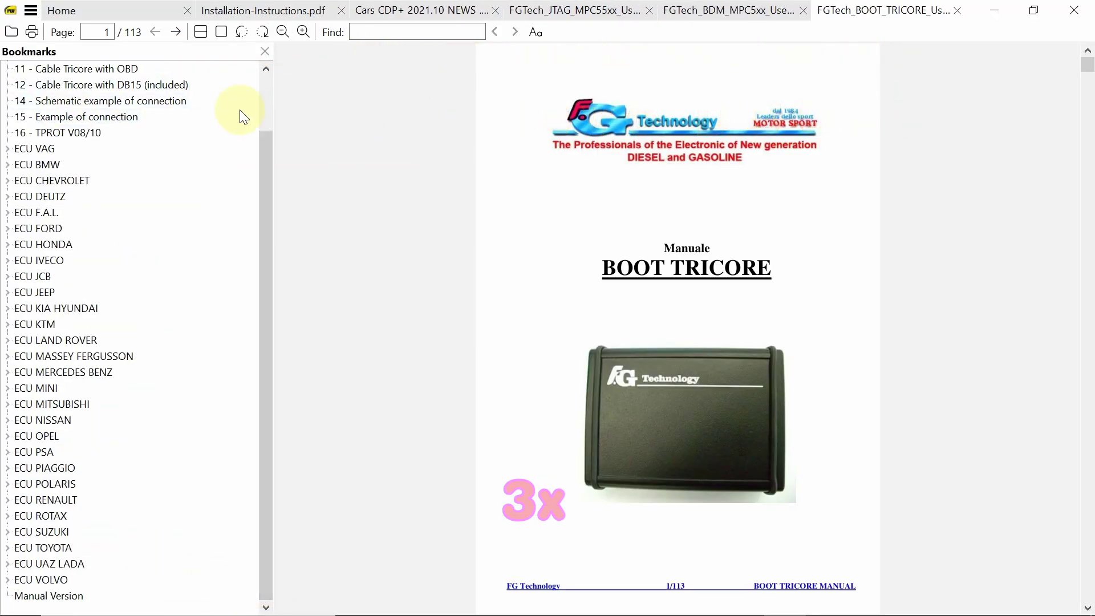
click(268, 81)
click(47, 293)
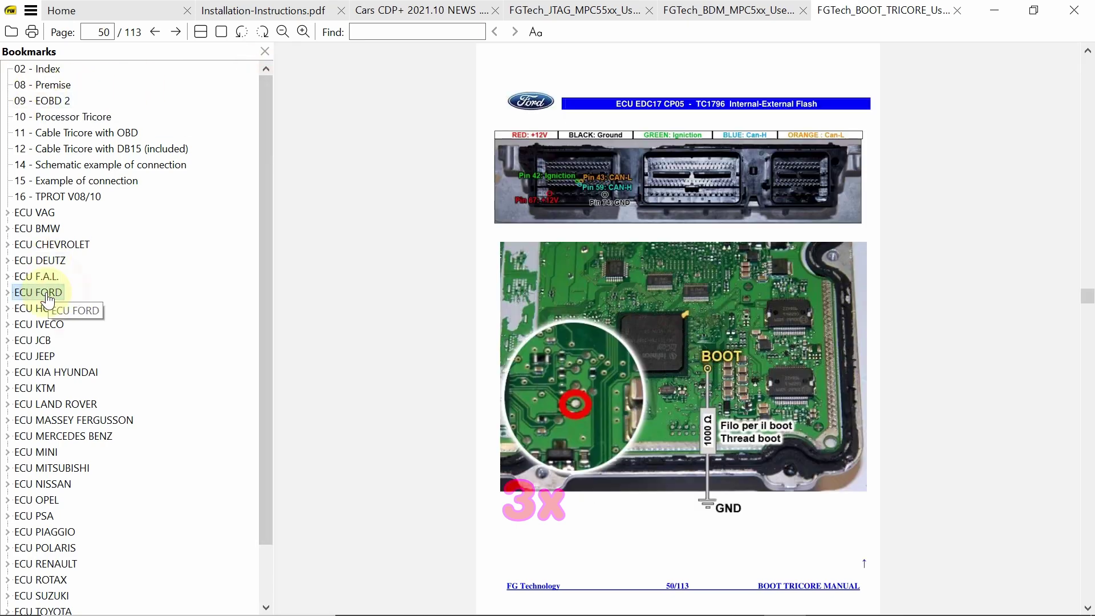
Look through further ECU pages of the BOOT TRICORE manual, including the IVECO and KIA HYUNDAI sections.
click(1087, 368)
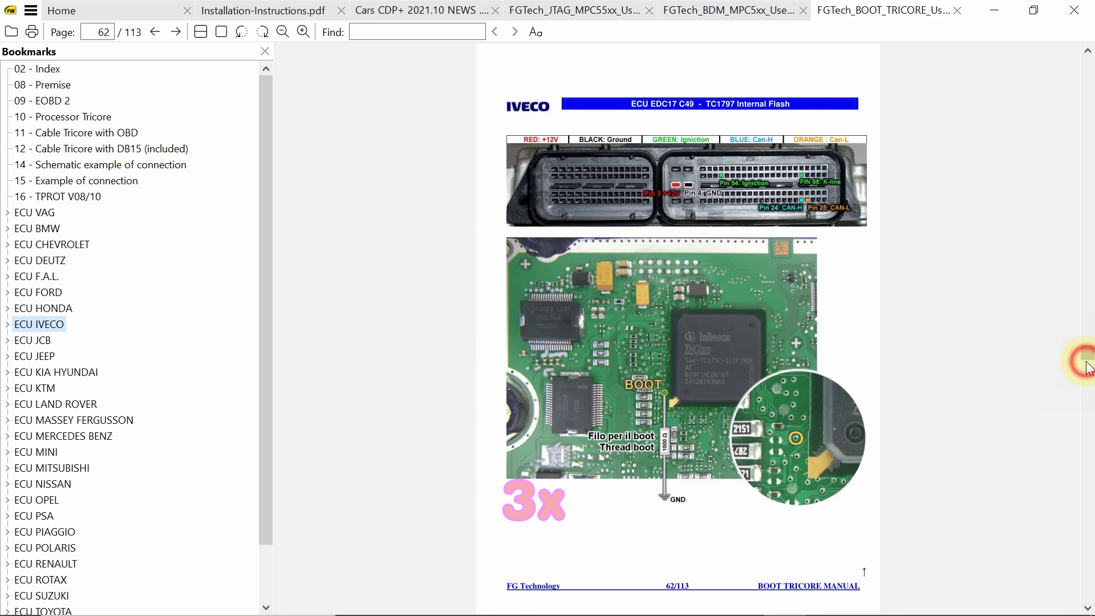
click(1087, 524)
click(1087, 523)
click(1086, 524)
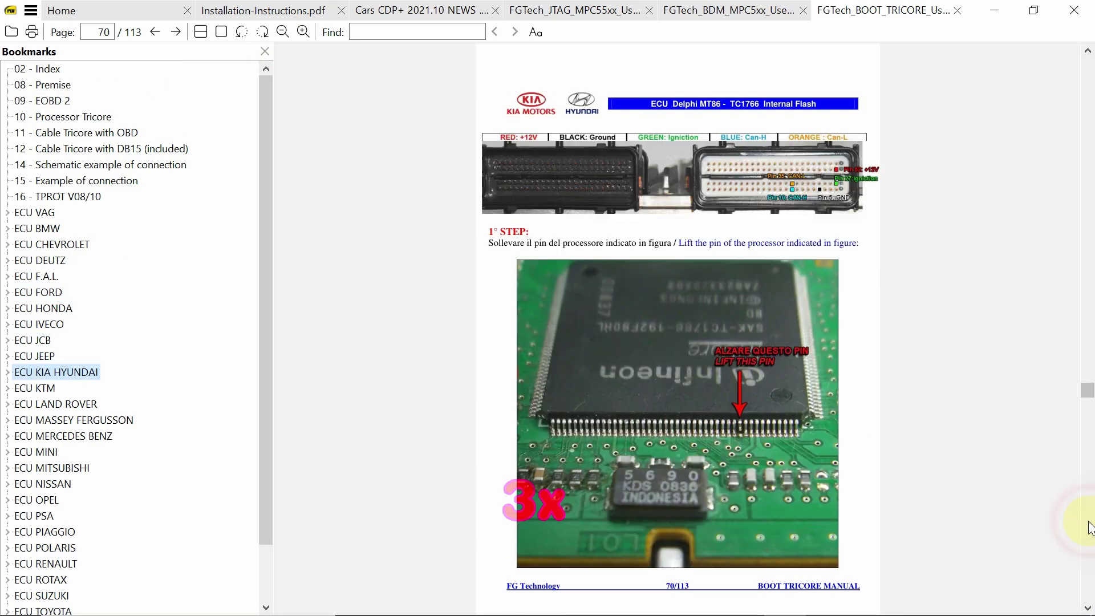
click(1087, 523)
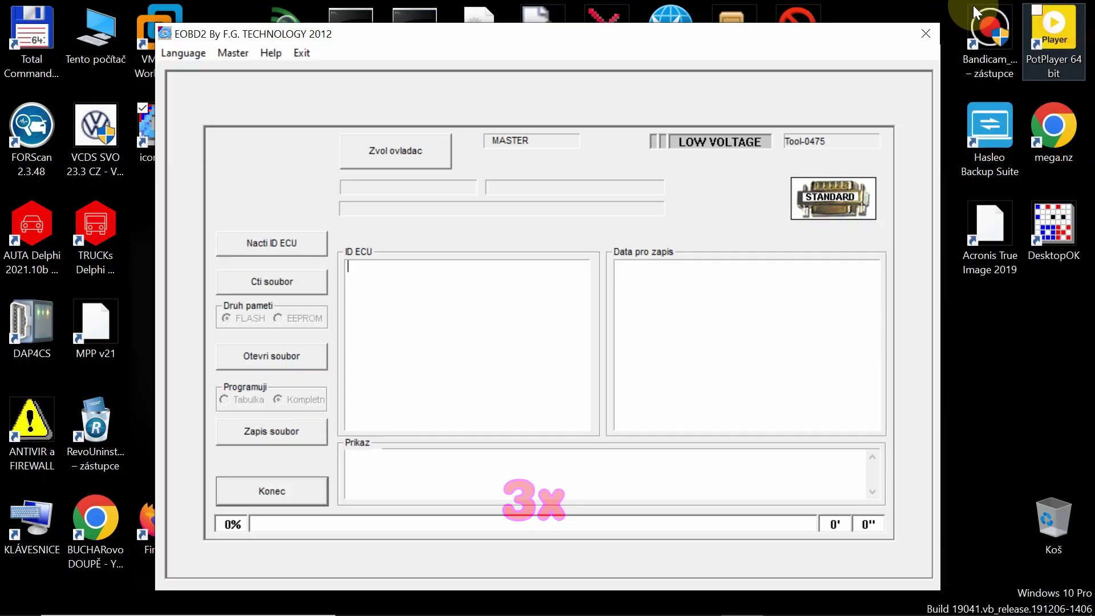
Open the JTAG RENESAS User Manual and view its ECU PSA section.
click(271, 52)
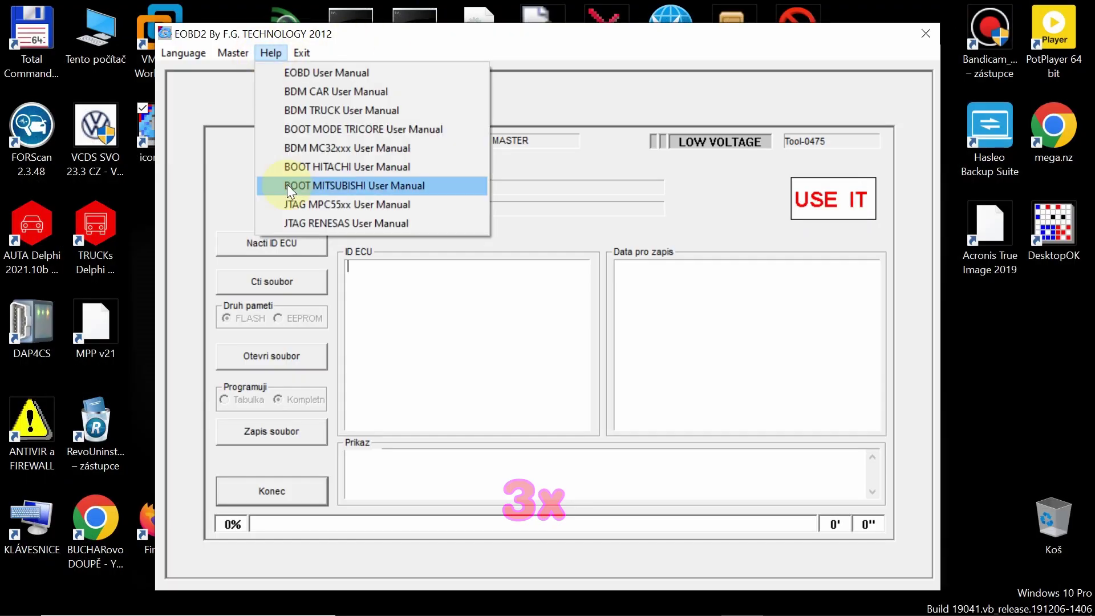
click(347, 223)
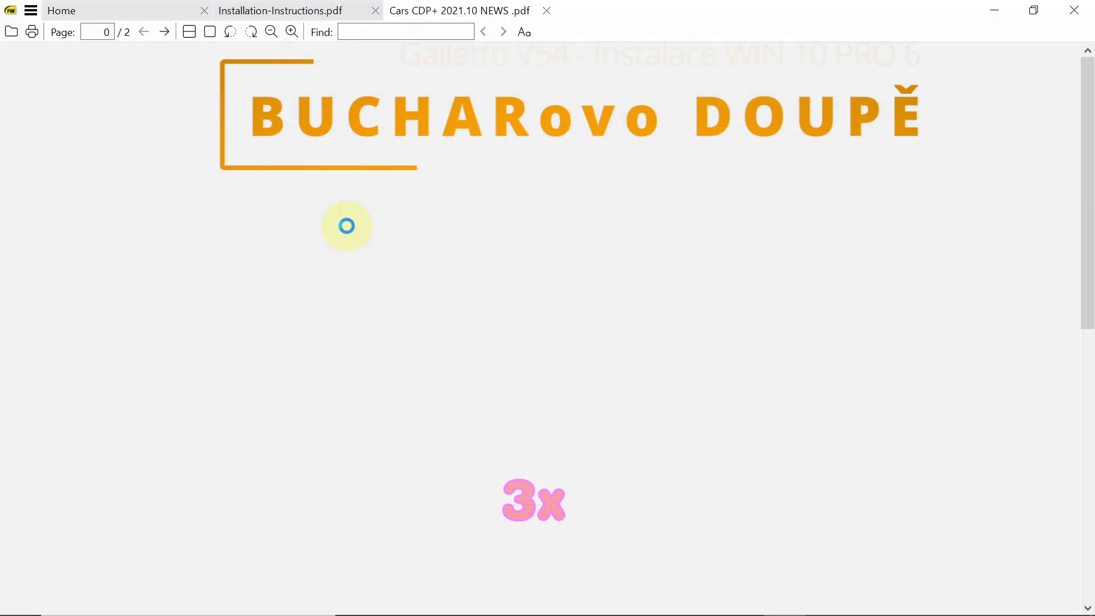
click(40, 212)
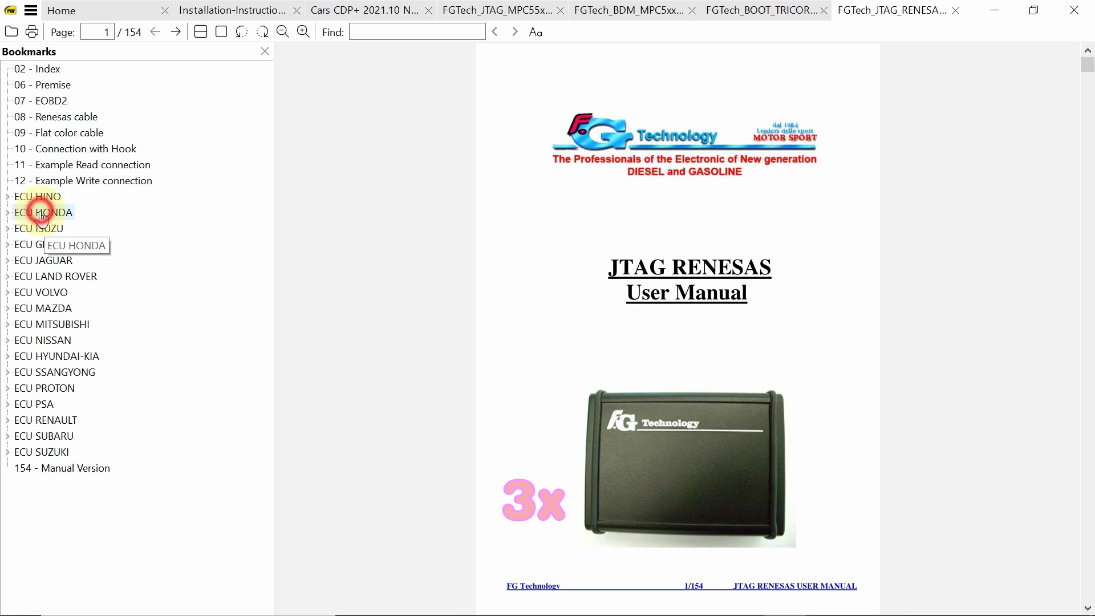
click(46, 420)
click(35, 404)
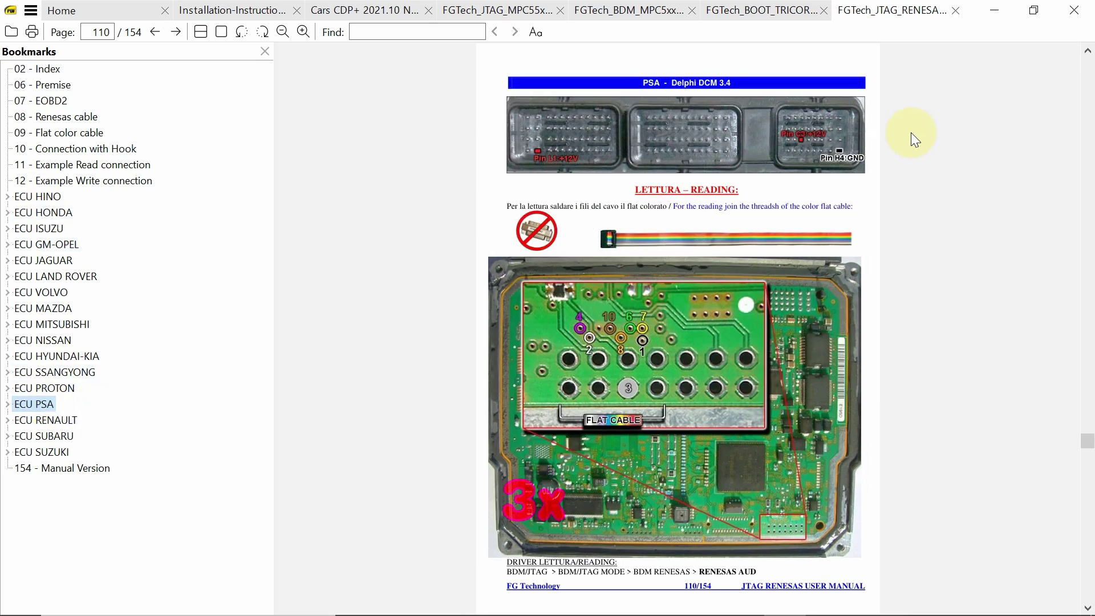
Close the installation instructions, the Cars CDP+ document and all FGTech manuals, and exit the PDF viewer.
click(280, 13)
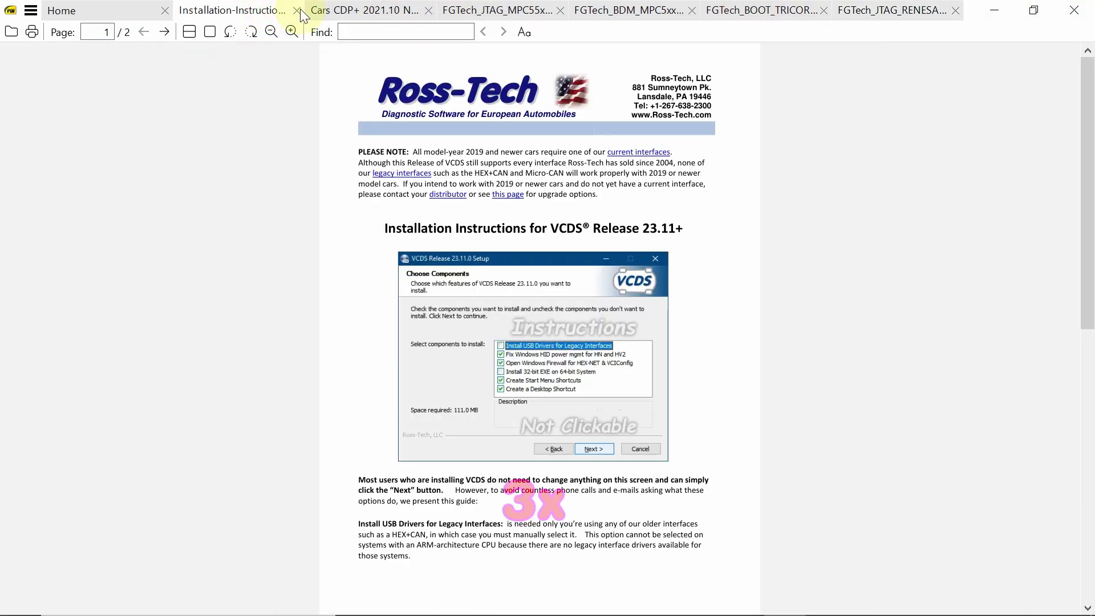
click(298, 11)
click(342, 10)
click(376, 8)
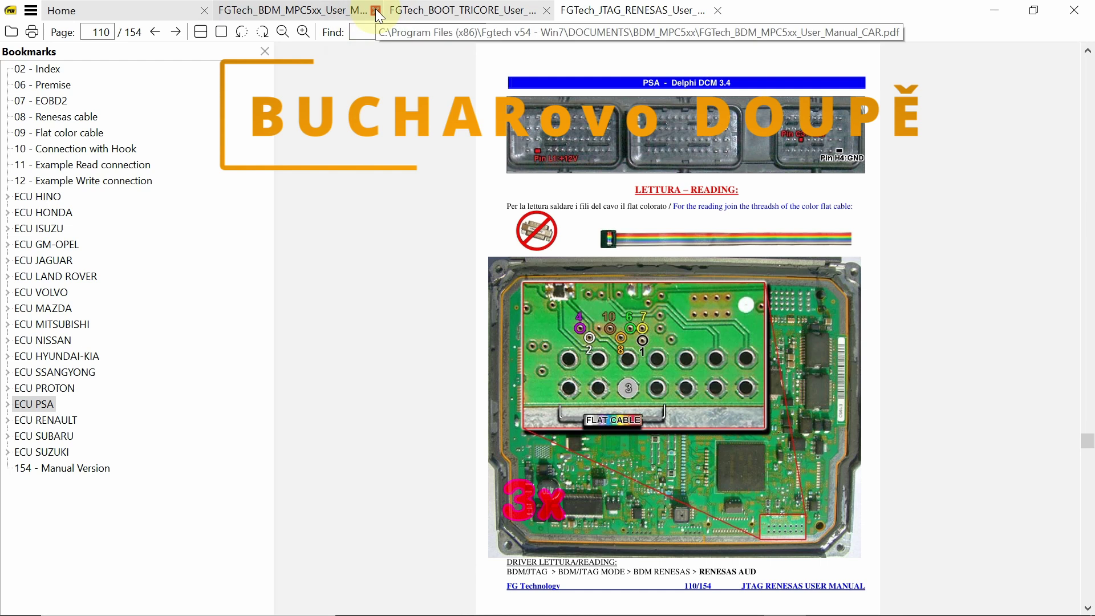
click(376, 9)
click(376, 9)
click(376, 9)
click(1074, 10)
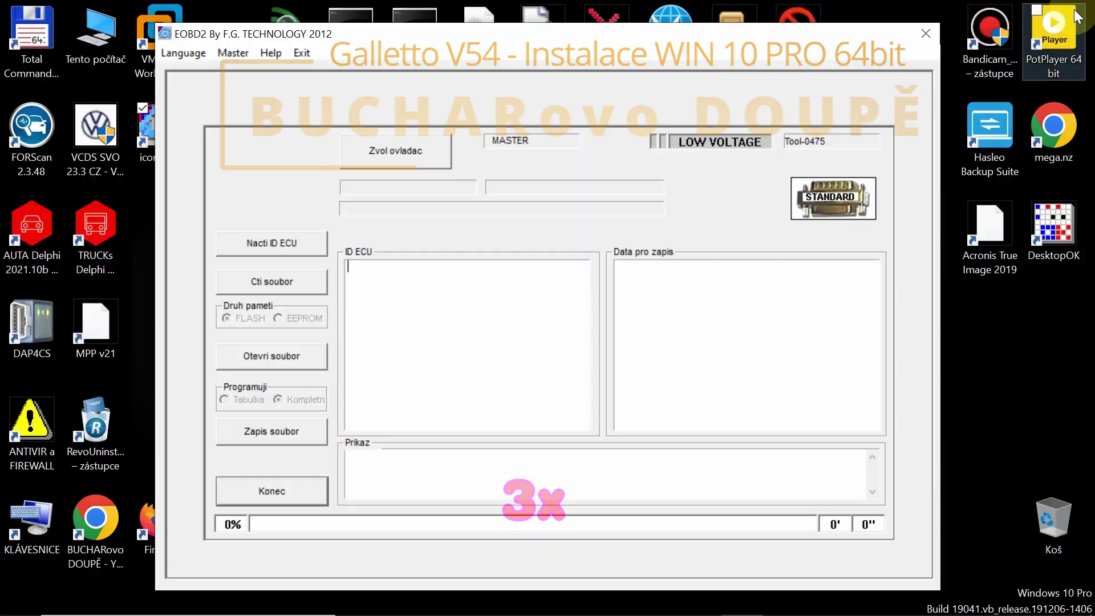
Close the EOBD2 program, relaunch it from the icona.ico desktop icon and acknowledge the second-patch information.
click(830, 207)
click(926, 33)
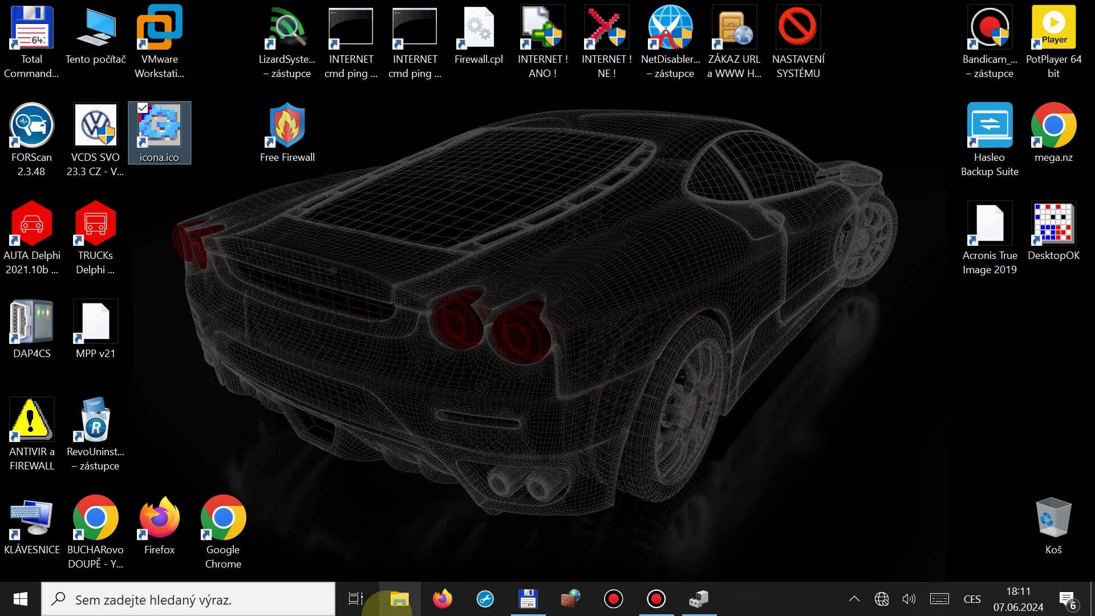
click(171, 145)
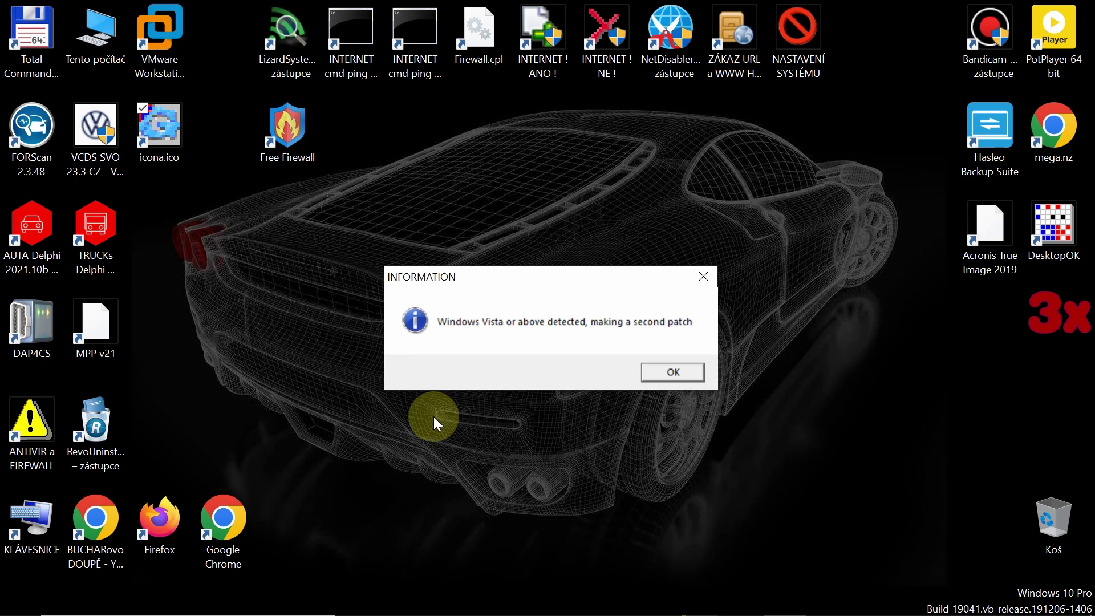
click(673, 372)
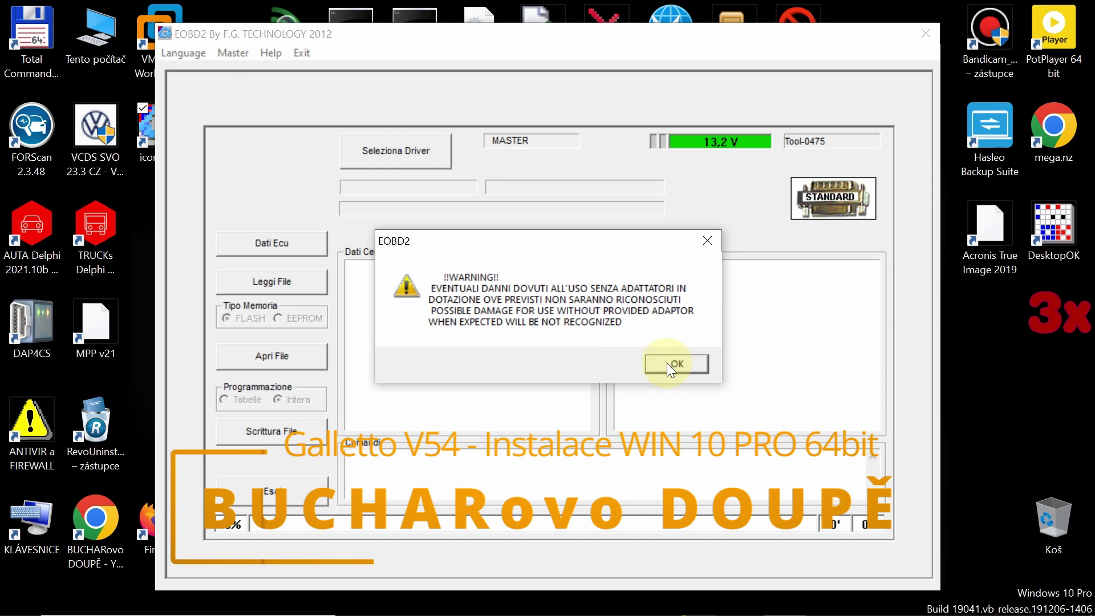
Acknowledge the adaptor warning in the relaunched program and set the interface language to Czech.
click(669, 364)
click(182, 51)
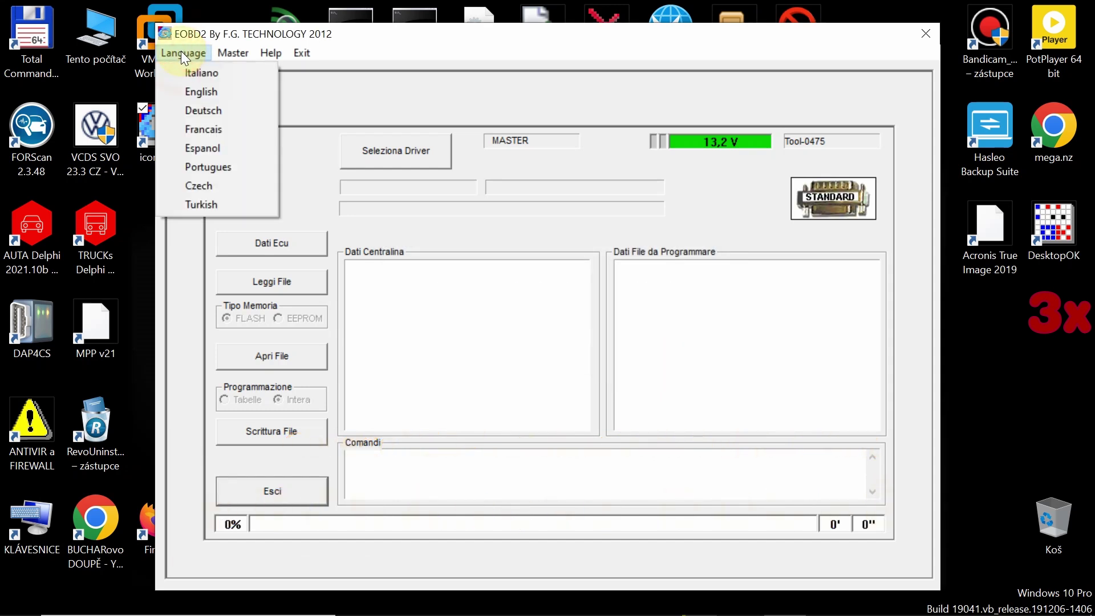
click(199, 188)
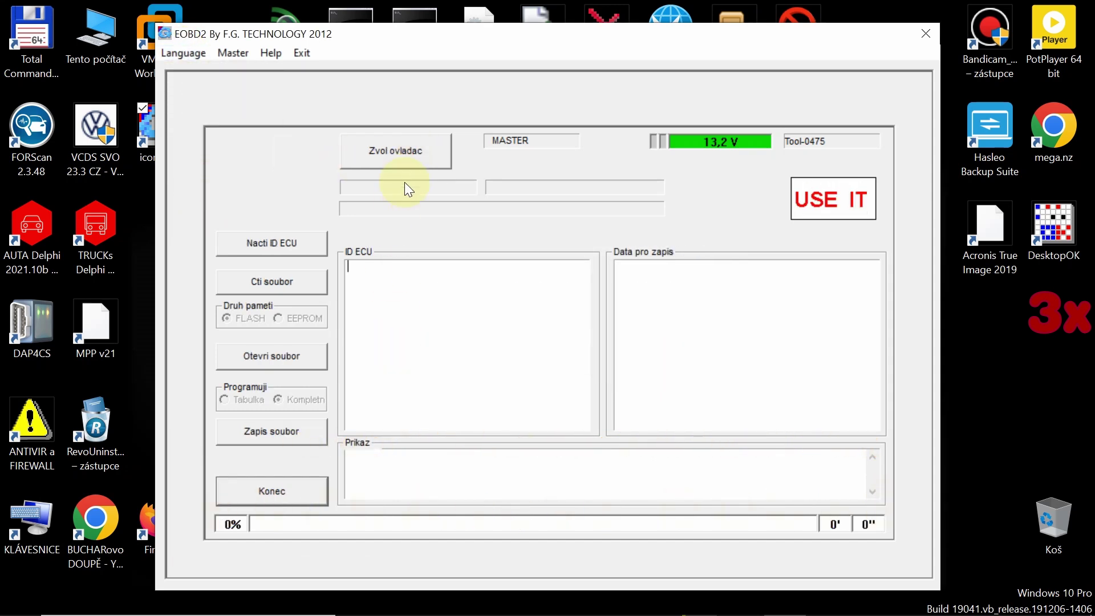
Select the car driver SKODA FABIA 1.6 16V TDI SIMOS PCR2.1 *CAN and load it.
click(405, 151)
click(266, 121)
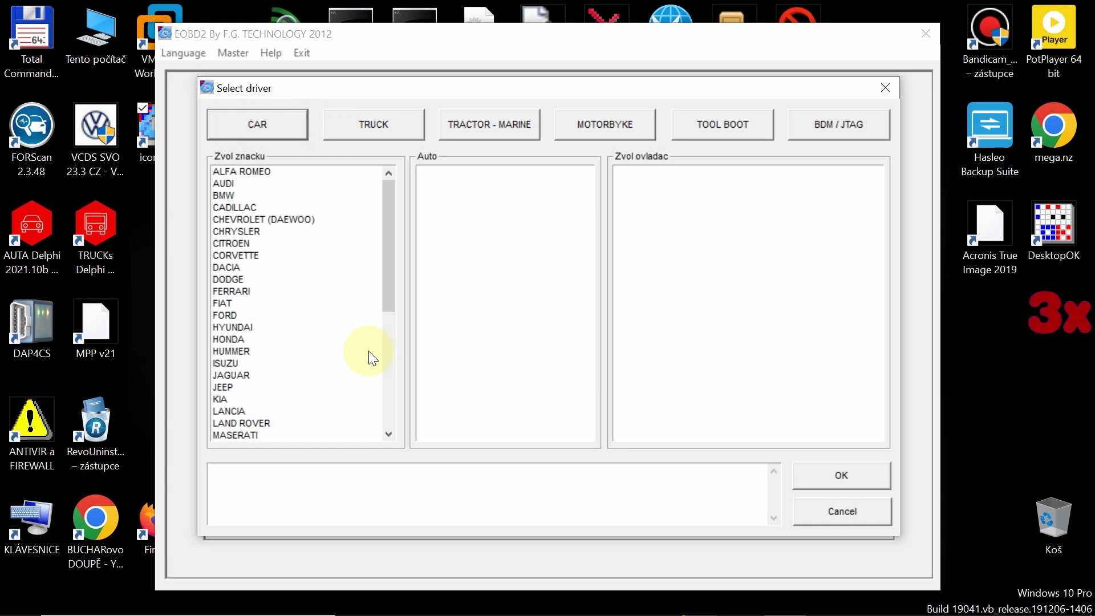
click(388, 389)
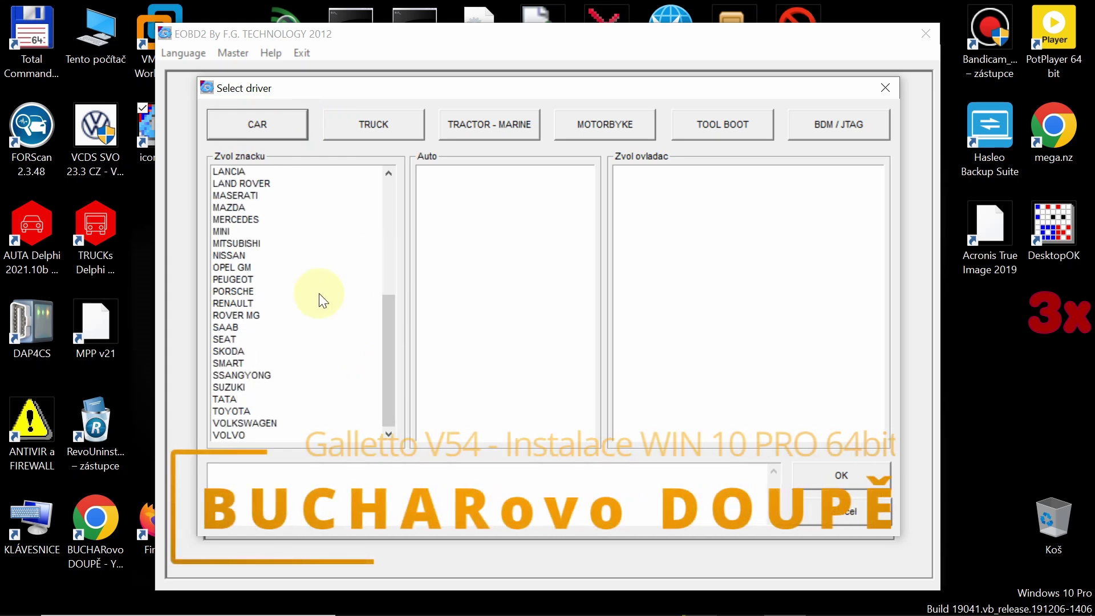
click(234, 350)
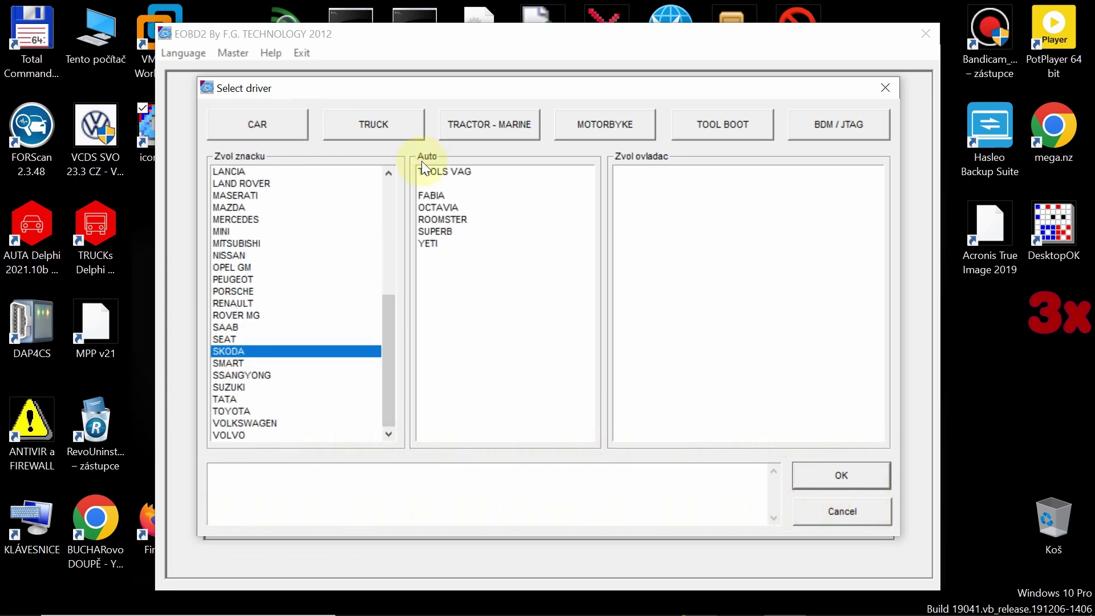
click(431, 197)
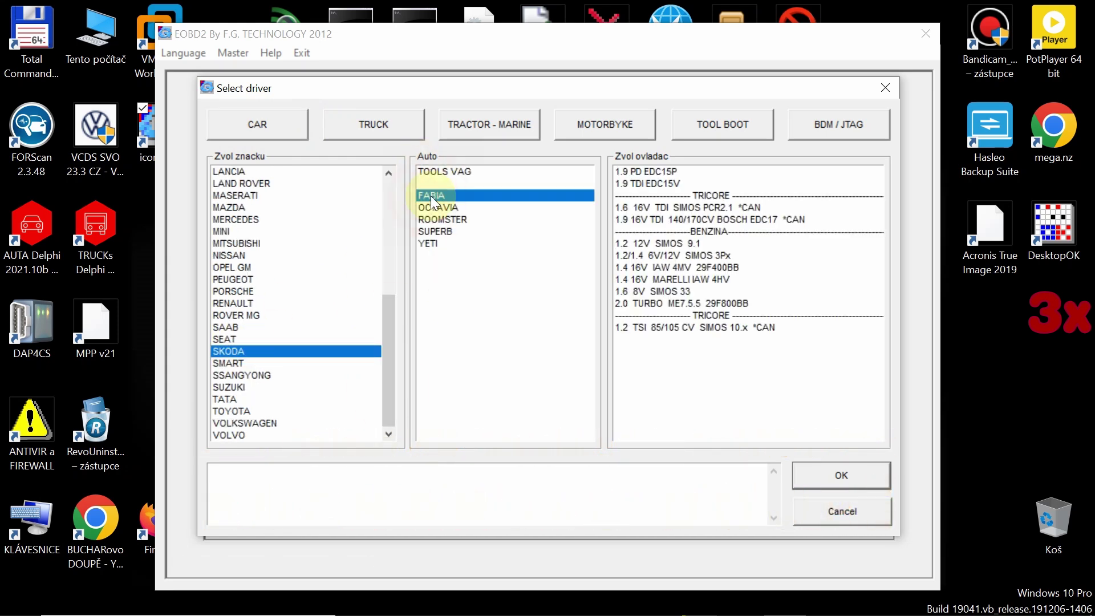
click(676, 208)
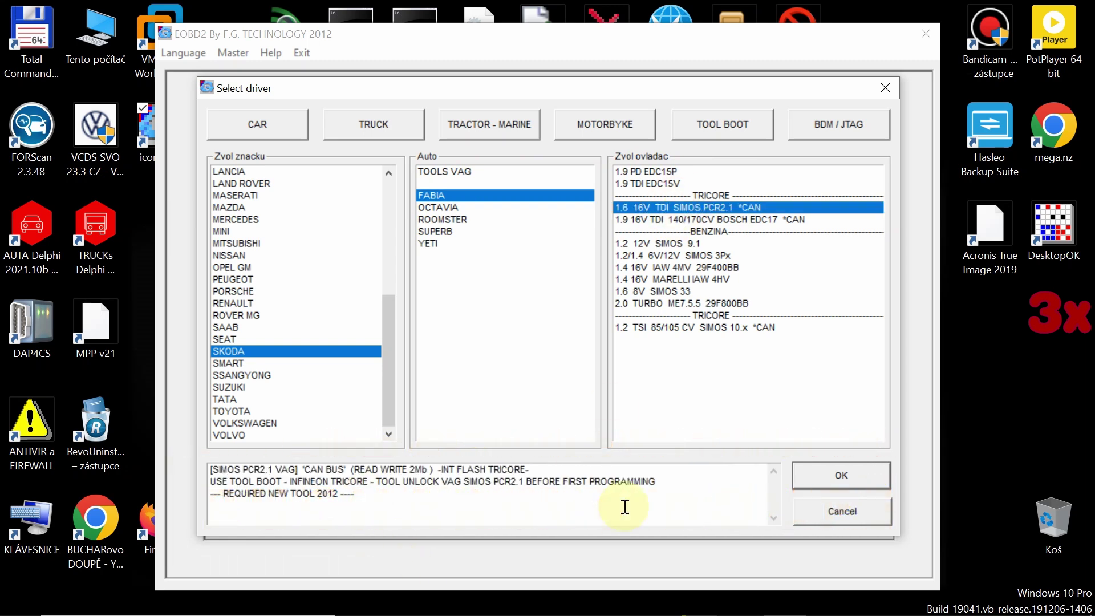
click(844, 476)
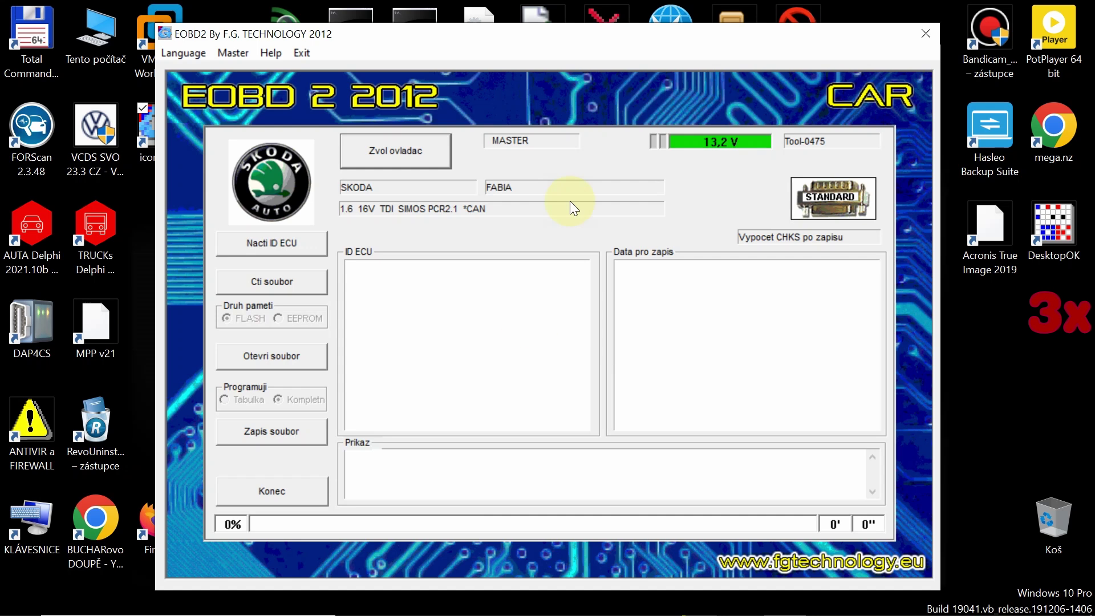
click(269, 52)
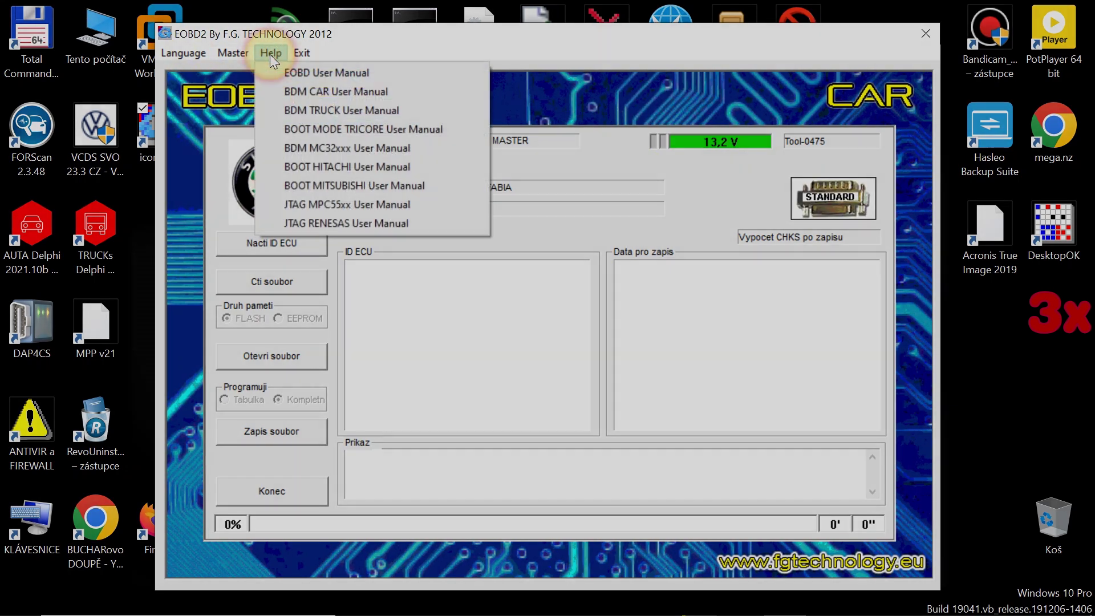
click(447, 313)
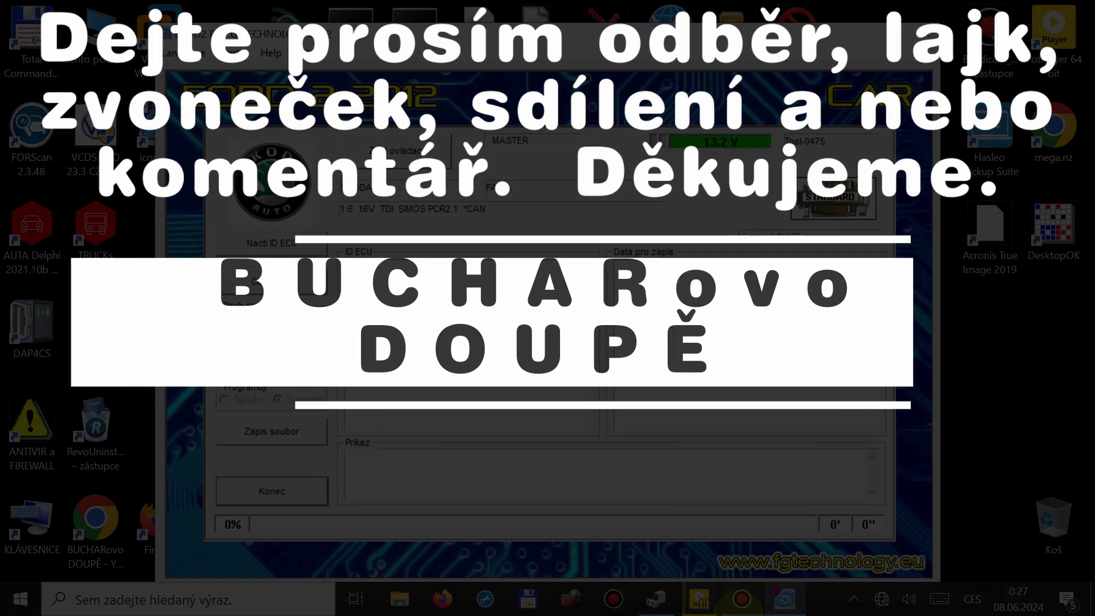